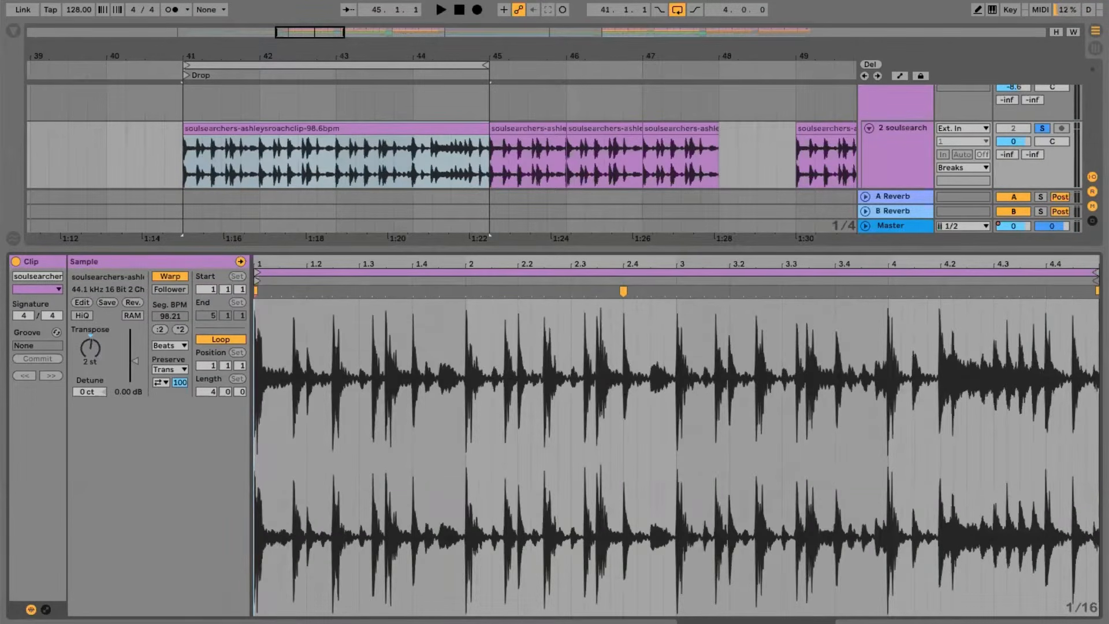
# - Trim the first soulsearchers clip to end at bar 43 and split it at bar 42
pyautogui.hotkey('ctrl', 'alt', 'l')
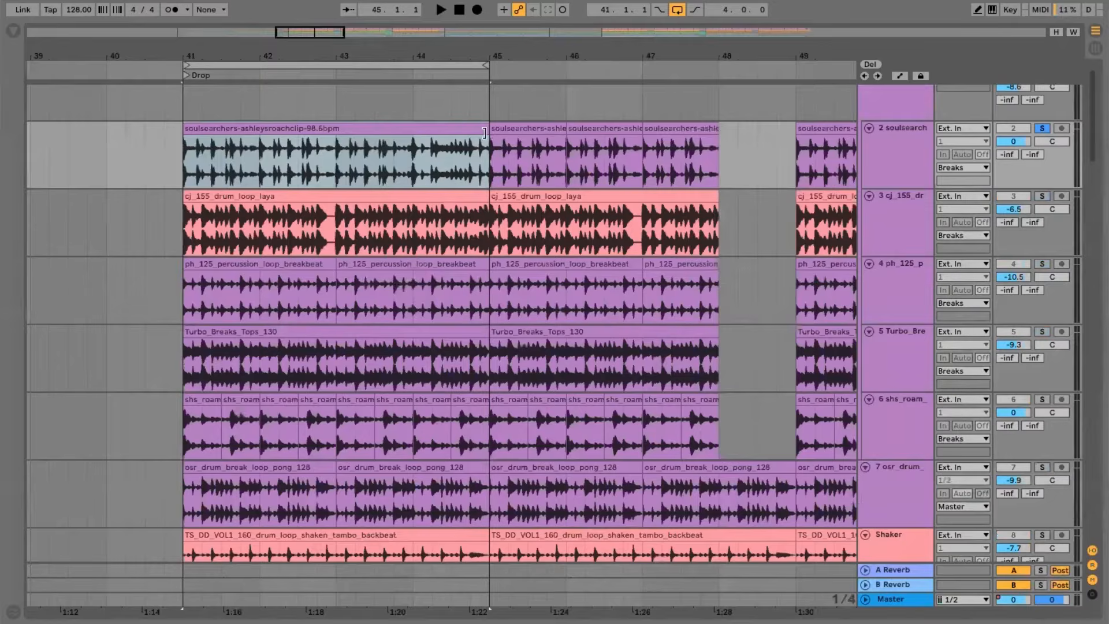
pyautogui.moveTo(484, 133); pyautogui.dragTo(336, 133)
pyautogui.click(252, 151)
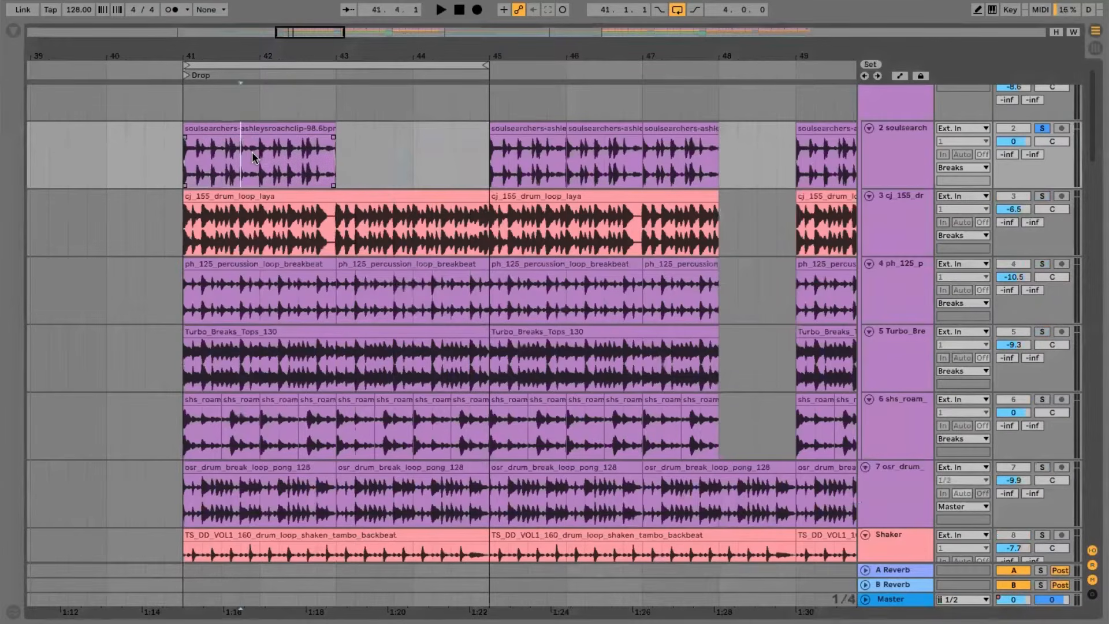
pyautogui.click(251, 152)
pyautogui.press('super+e')
# - Duplicate the bar 42 segment of the soulsearchers clip twice to fill bars 43 and 44
pyautogui.click(295, 131)
pyautogui.press('super+d')
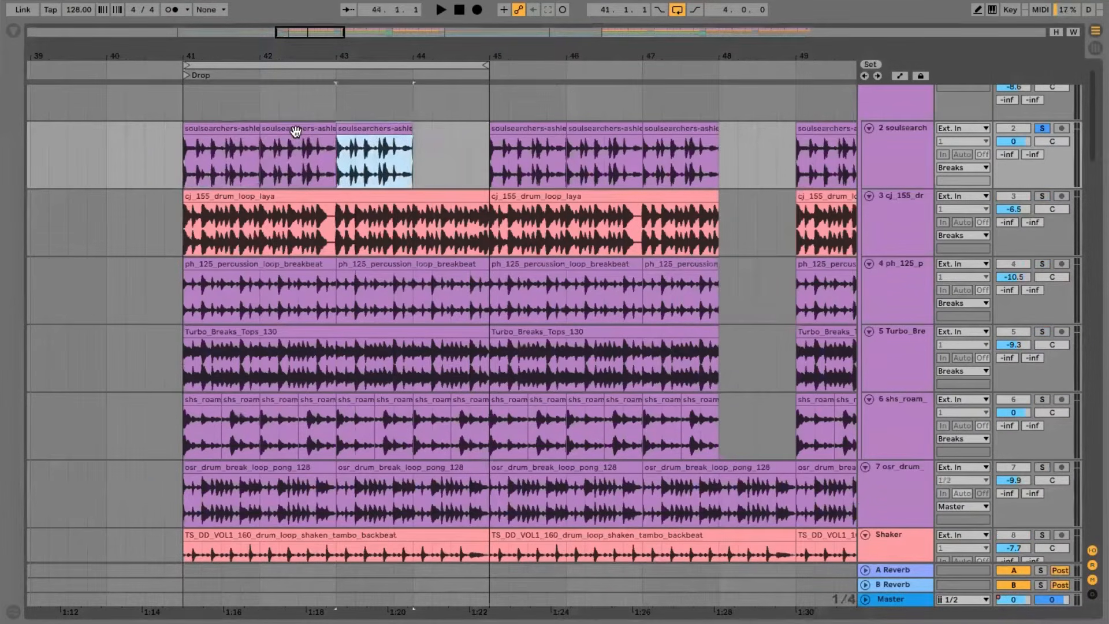
pyautogui.press('super+d')
# - Play the edited soulsearchers loop from bar 41 and inspect the waveform of its bar 42 clip
pyautogui.click(184, 163)
pyautogui.press('space')
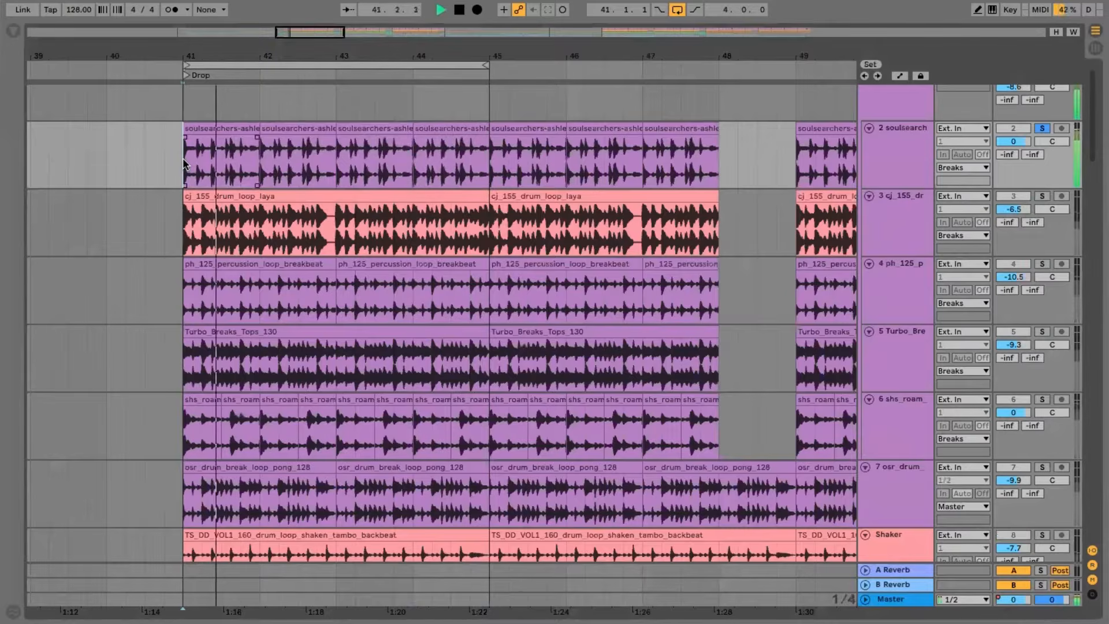
pyautogui.doubleClick(272, 126)
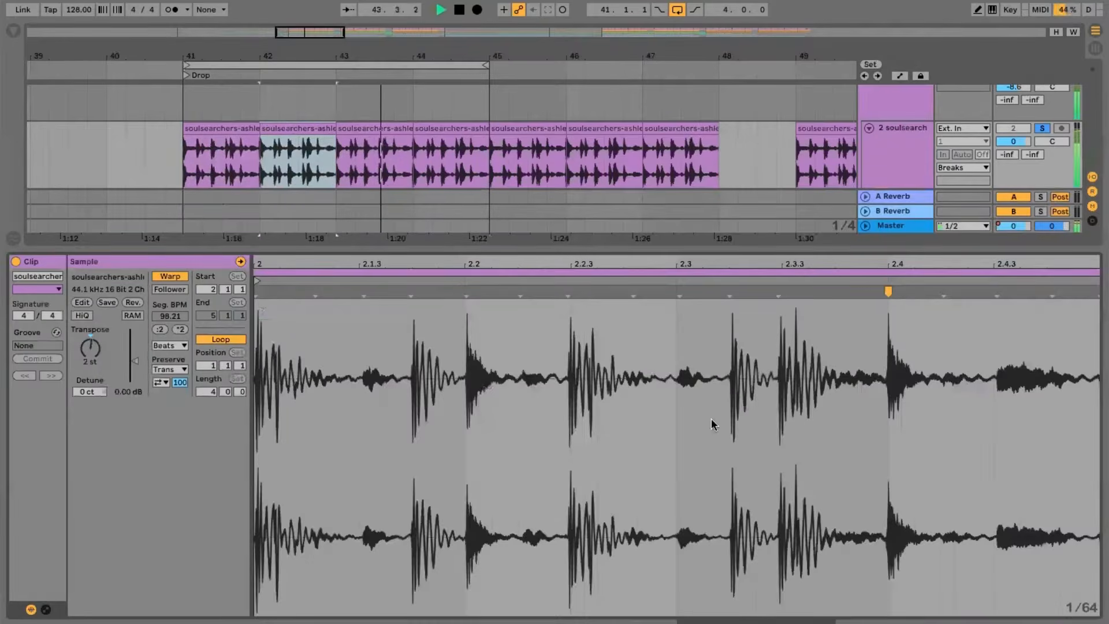
pyautogui.hotkey('ctrl', 'alt', 'l')
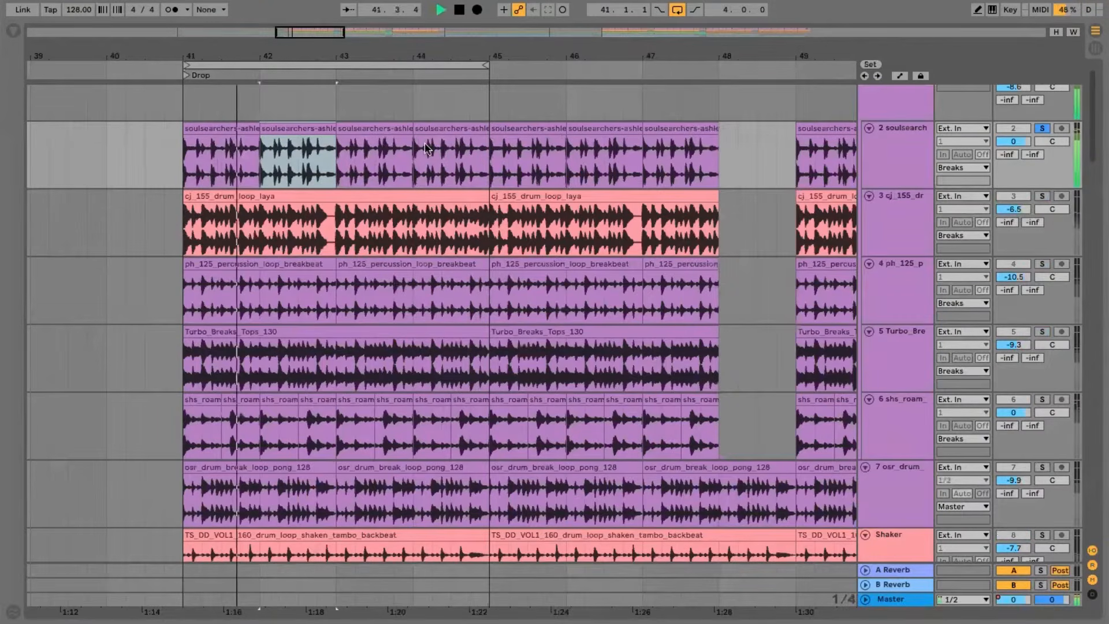
pyautogui.press('space')
# - Show the soulsearchers track's devices, turn on its EQ Eight and audition the filtered loop
pyautogui.doubleClick(898, 142)
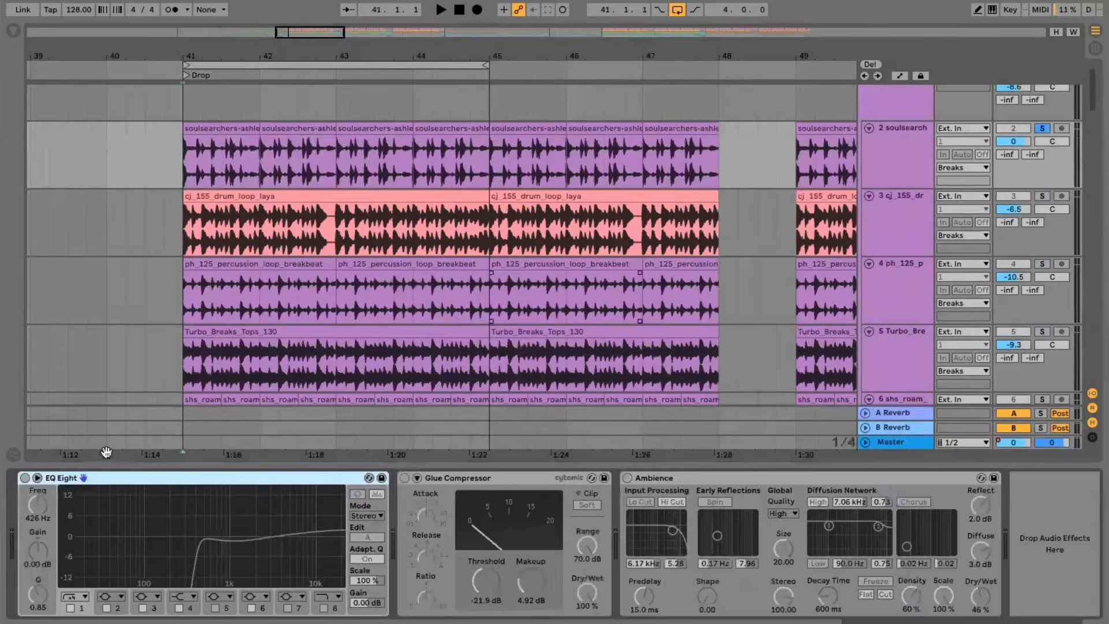
pyautogui.click(25, 478)
pyautogui.press('space')
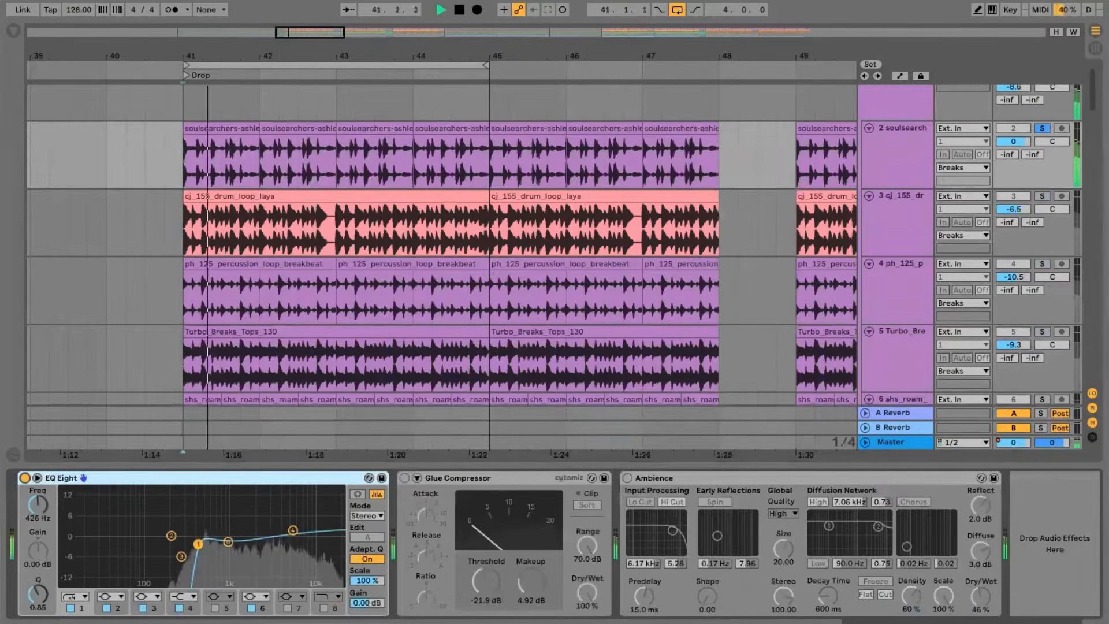
pyautogui.moveTo(201, 551)
pyautogui.mouseDown()
pyautogui.moveTo(131, 540)
pyautogui.moveTo(129, 550)
pyautogui.moveTo(176, 536)
pyautogui.moveTo(168, 542)
pyautogui.moveTo(198, 544)
pyautogui.mouseUp()
pyautogui.press('space')
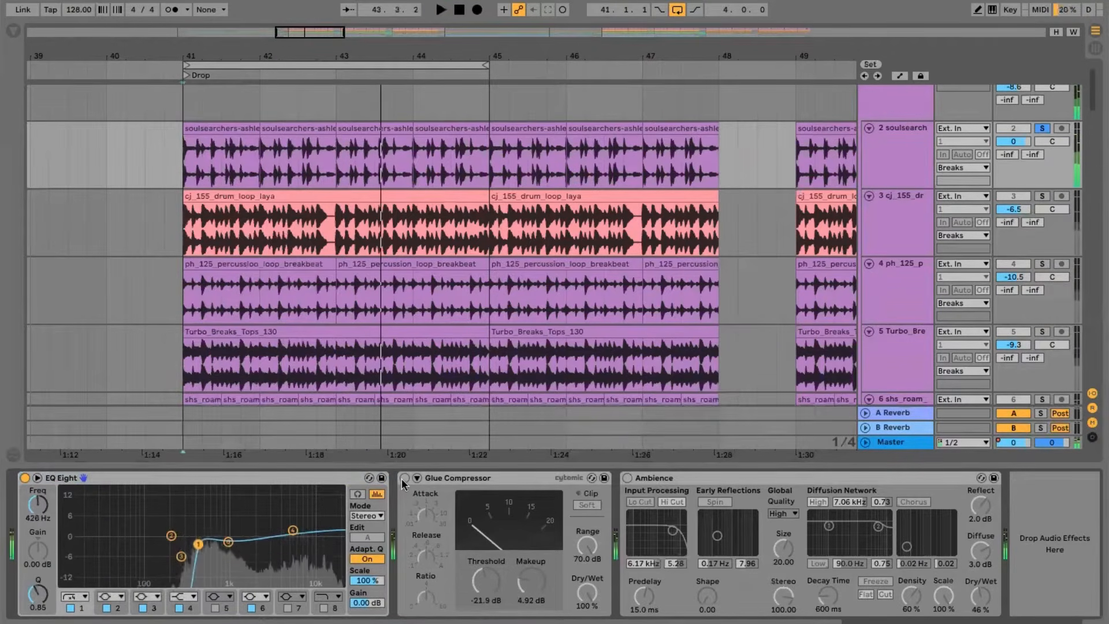
# - Turn on the Glue Compressor on the soulsearchers track and audition the compressed loop
pyautogui.click(404, 478)
pyautogui.press('space')
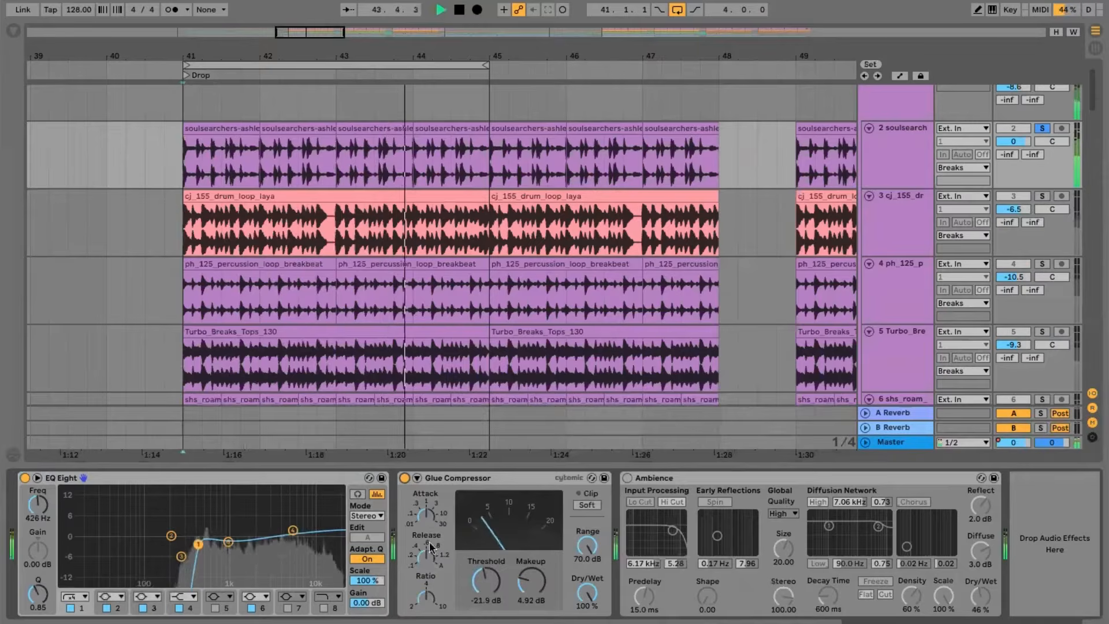
pyautogui.press('space')
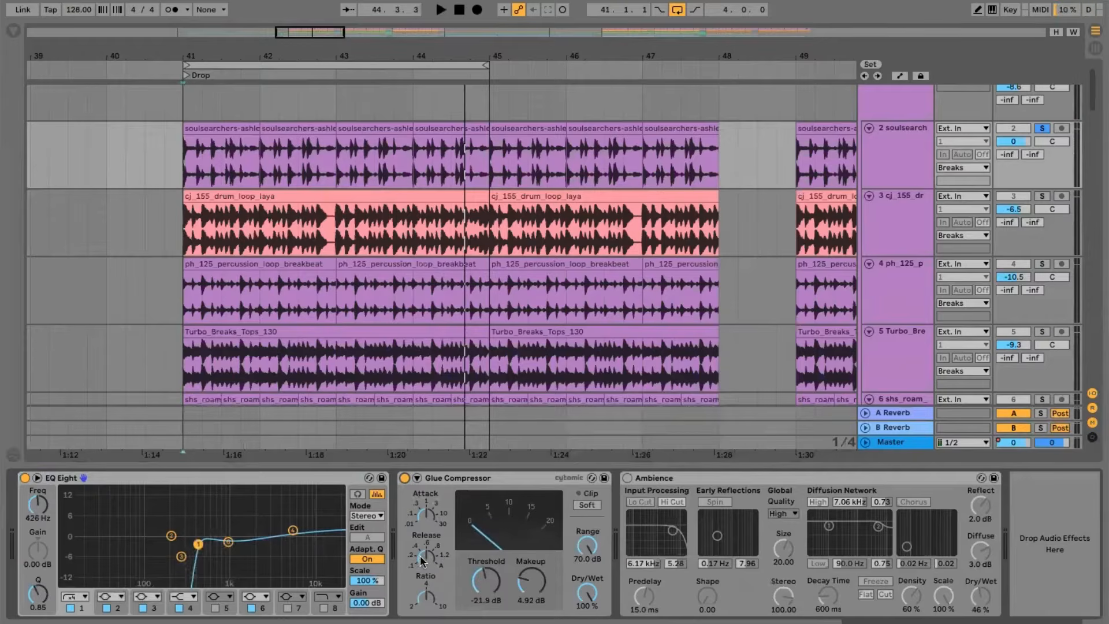
pyautogui.press('space')
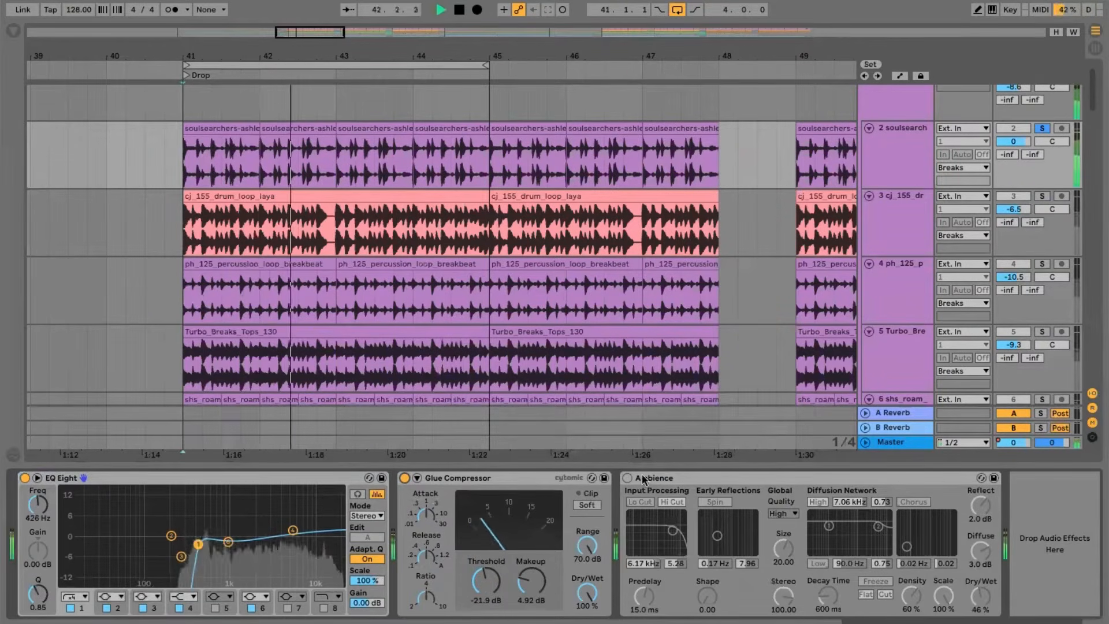
pyautogui.press('space')
# - Turn on the Ambience reverb on the soulsearchers track and audition the full effects chain
pyautogui.click(628, 477)
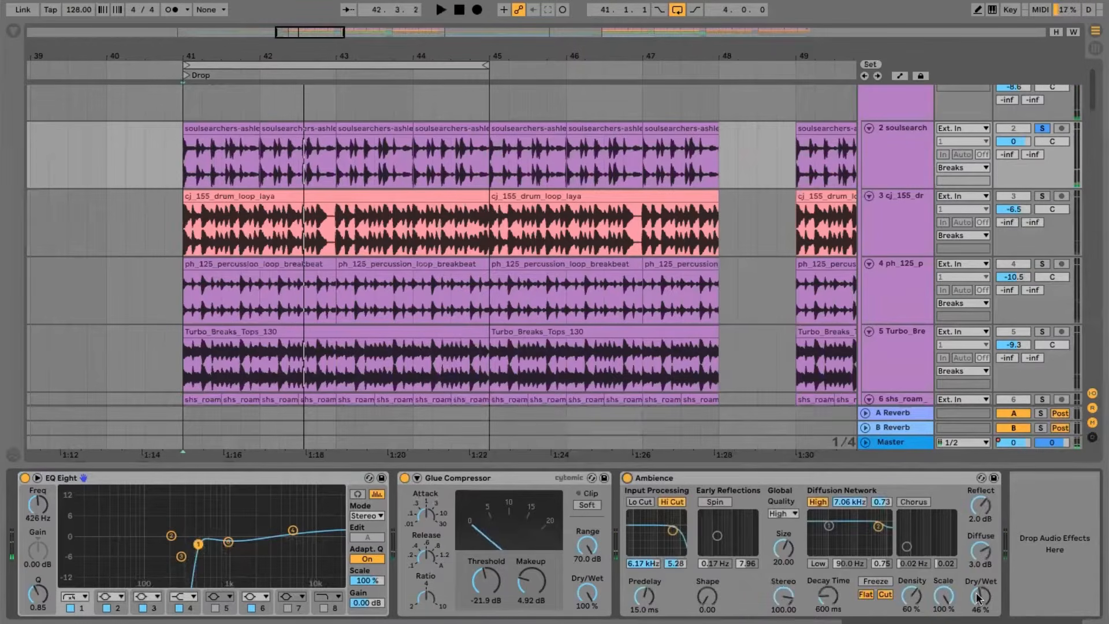
pyautogui.press('space')
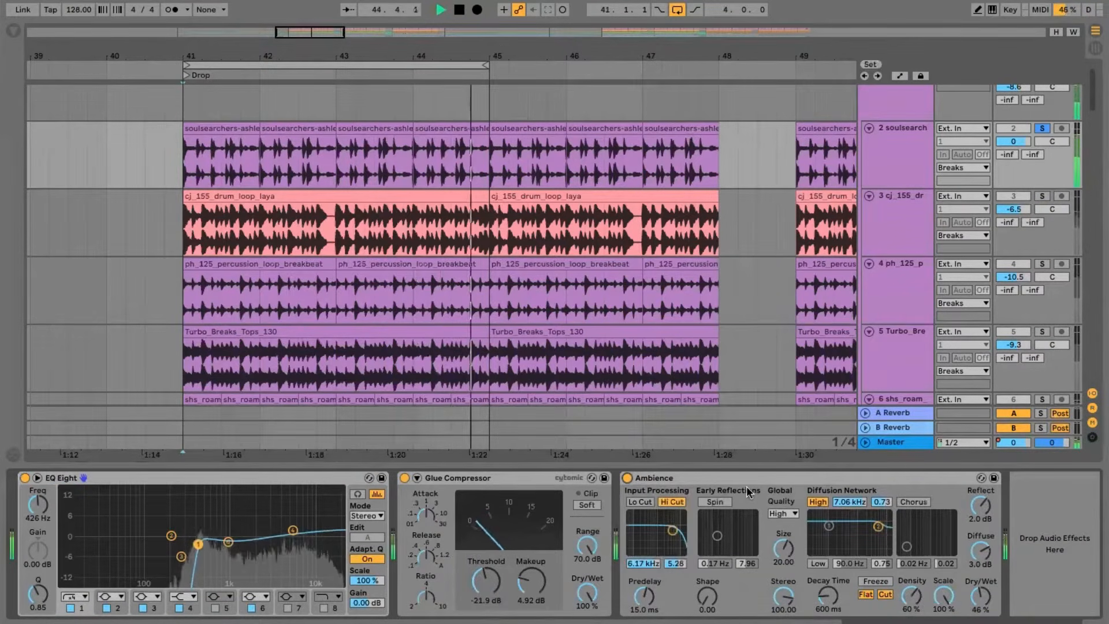
pyautogui.press('space')
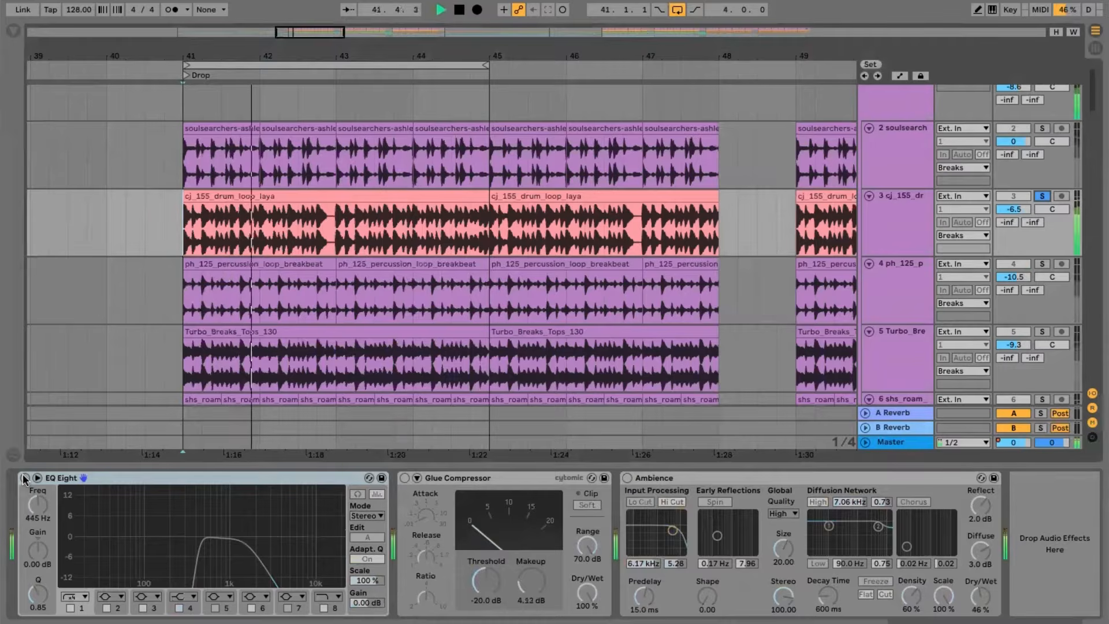
# - Turn on the EQ Eight and Glue Compressor on the cj_155 drum loop track and audition it
pyautogui.press('space')
pyautogui.click(25, 478)
pyautogui.press('space')
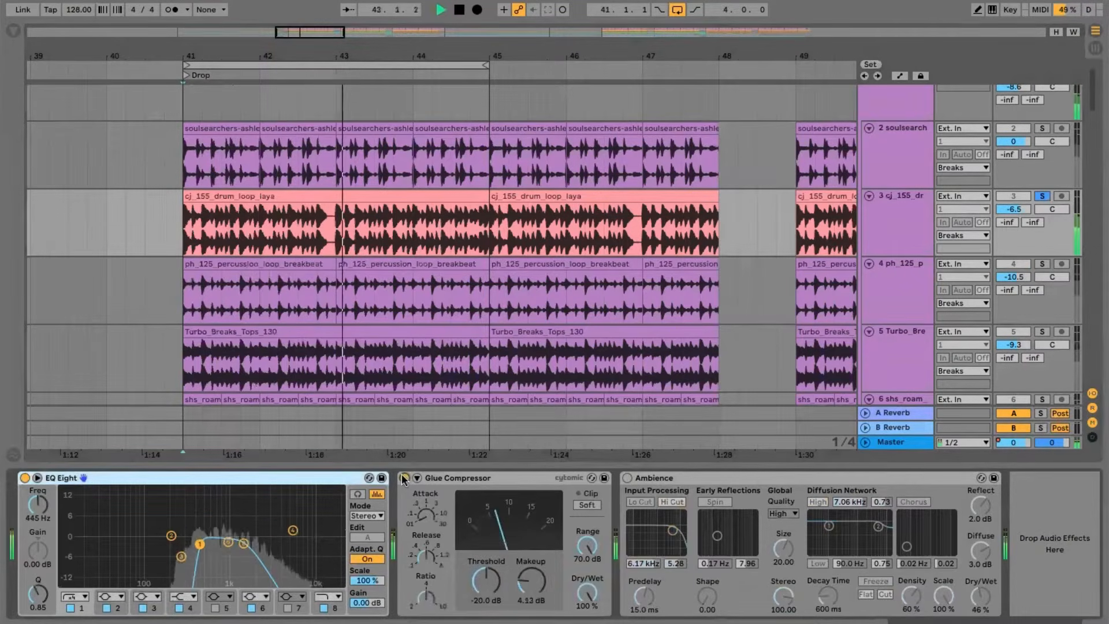
pyautogui.click(404, 478)
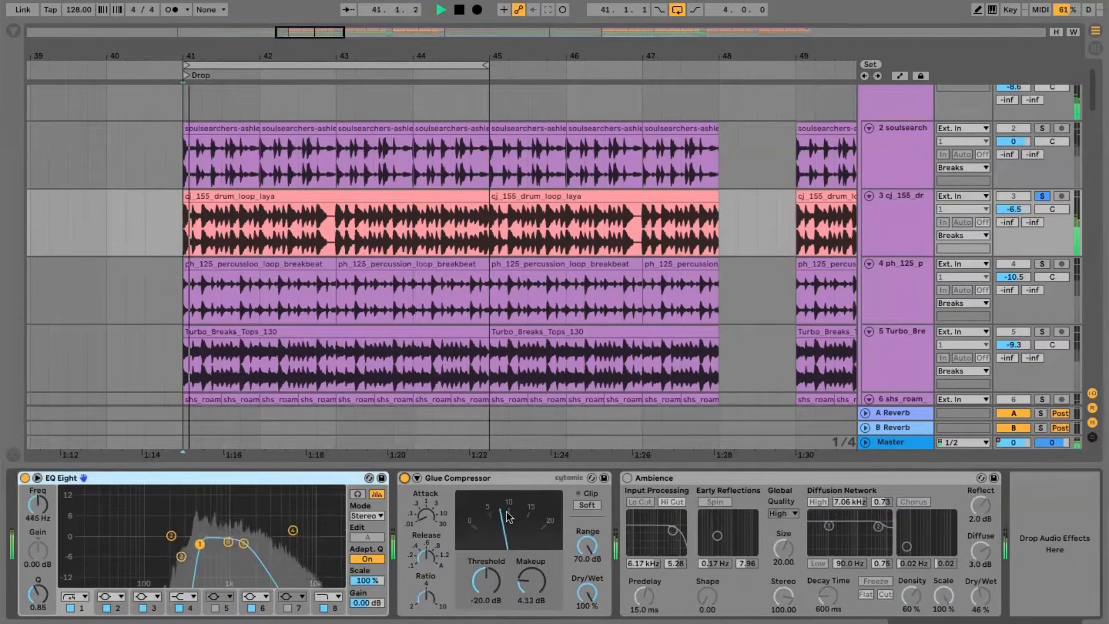
# - Solo the soulsearchers track together with the cj_155 drum loop and play both layers
pyautogui.press('space')
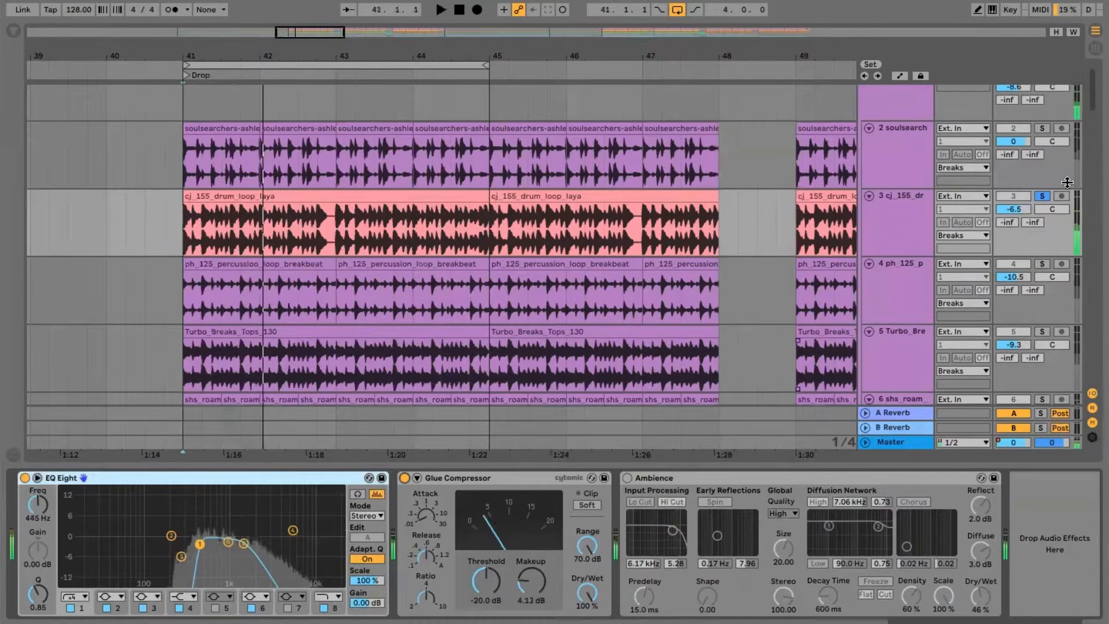
pyautogui.click(1041, 128)
pyautogui.press('space')
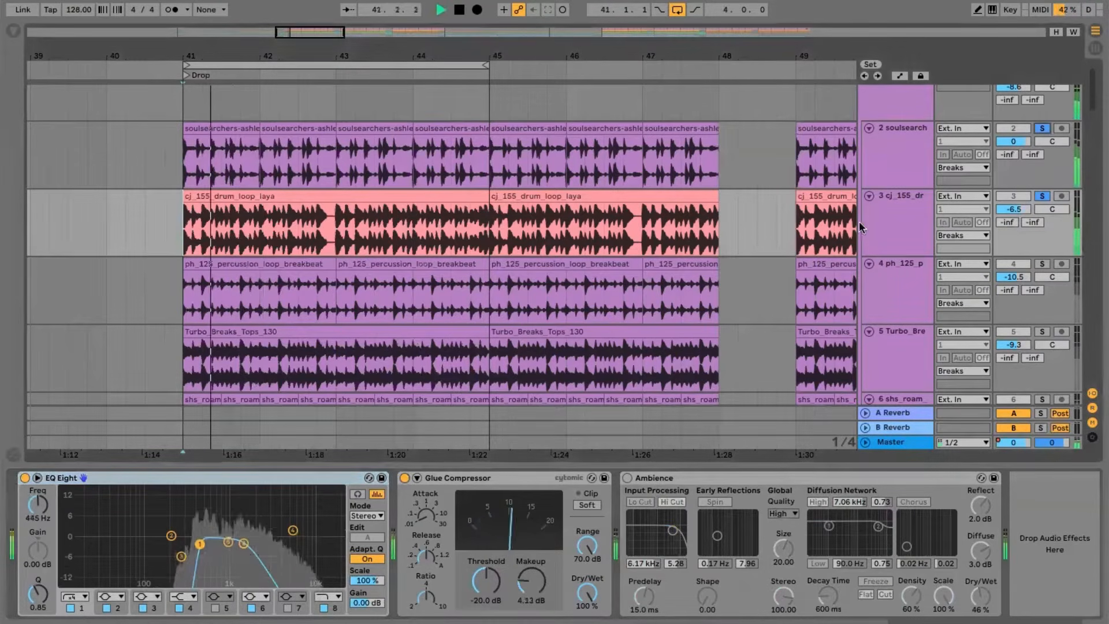
# - Bypass the Glue Compressor and EQ Eight on the ph_125 percussion track and solo only that track
pyautogui.scroll(-2, 909, 256)
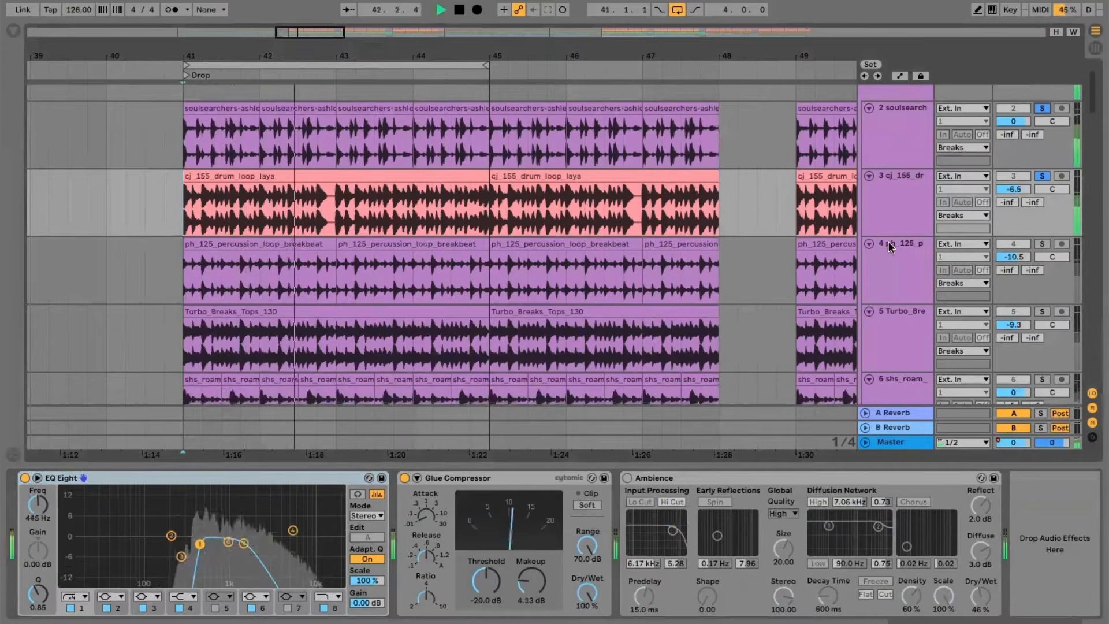
pyautogui.click(888, 244)
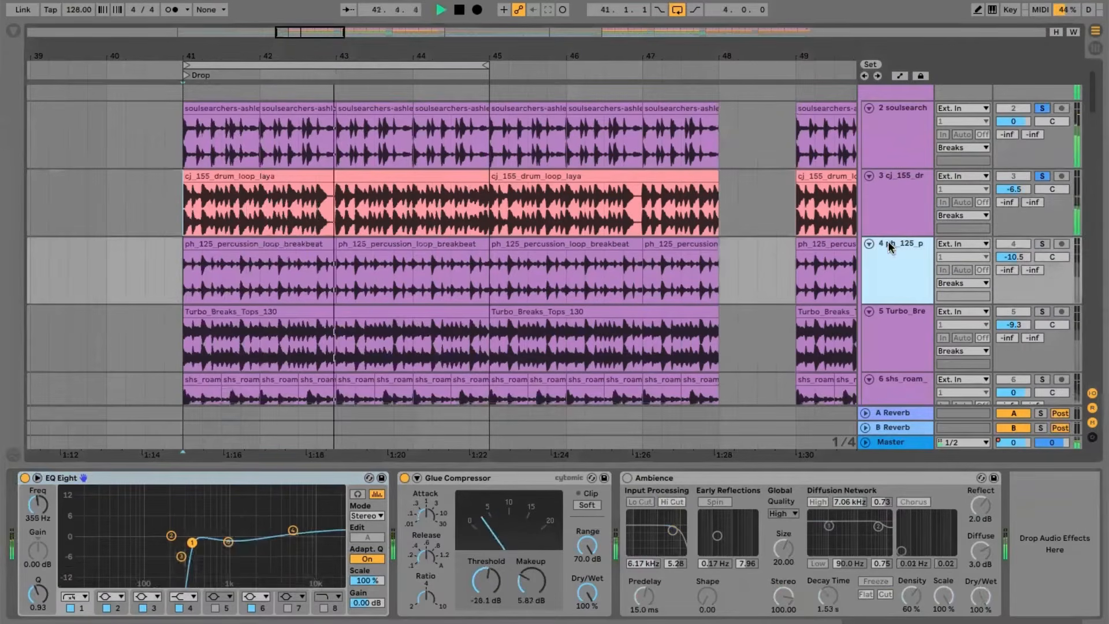
pyautogui.click(406, 478)
pyautogui.press('0')
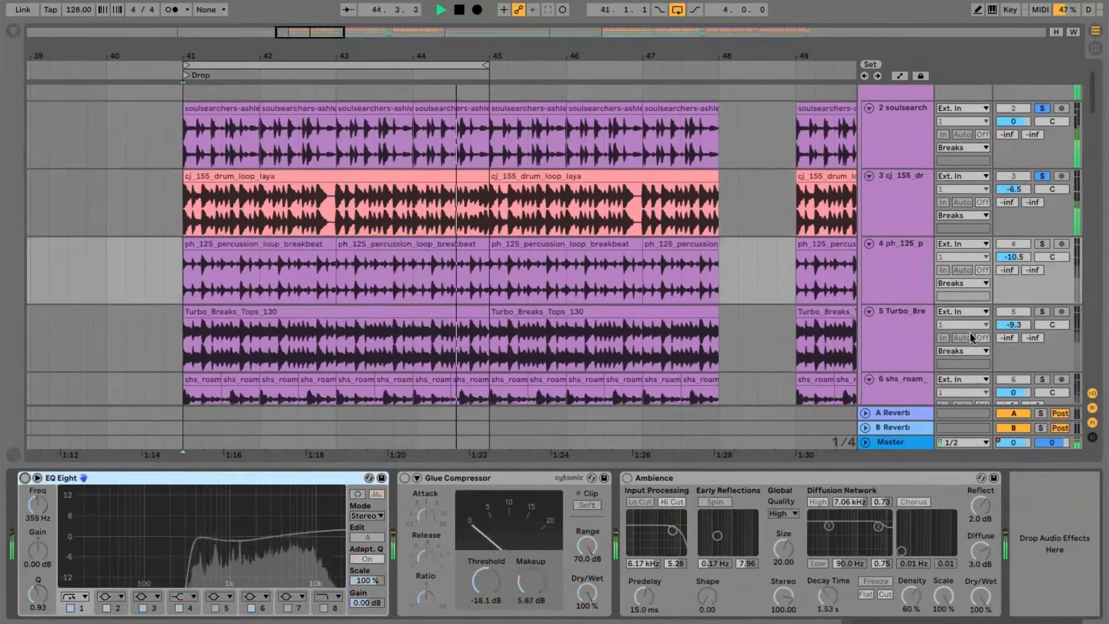
pyautogui.click(1041, 245)
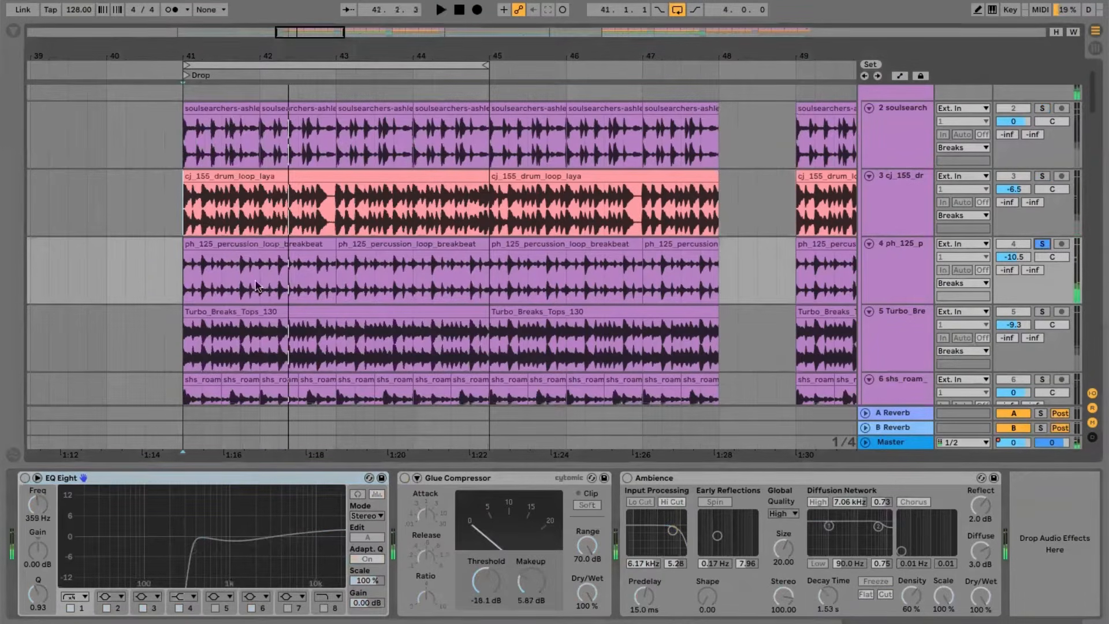
# - Turn on EQ Eight on the ph_125 percussion track and compare the loop with and without it during playback
pyautogui.click(254, 247)
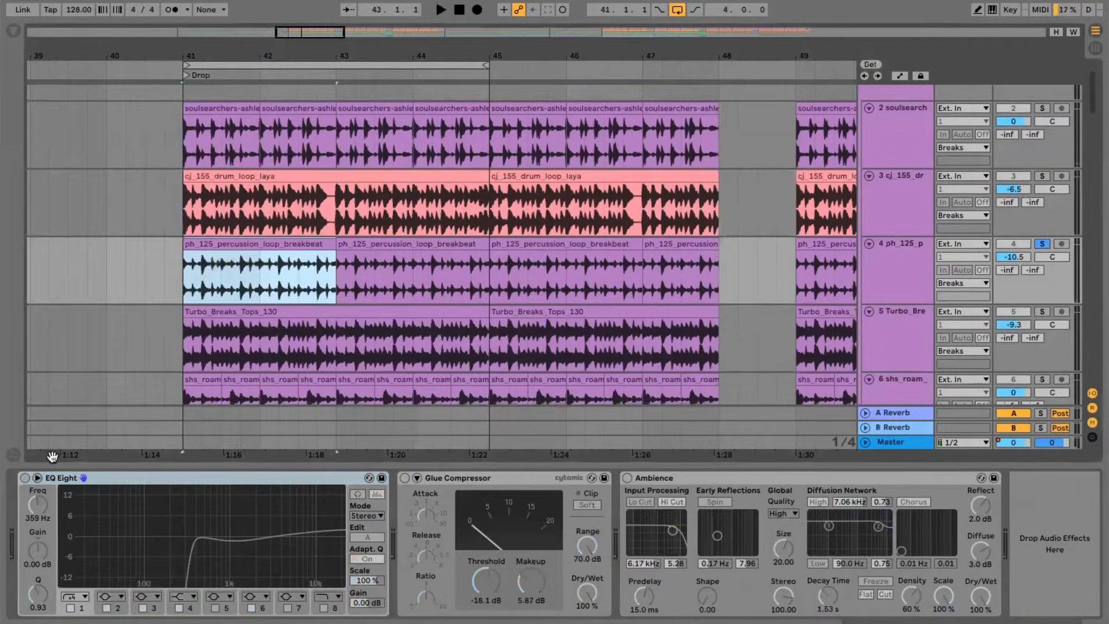
pyautogui.click(24, 477)
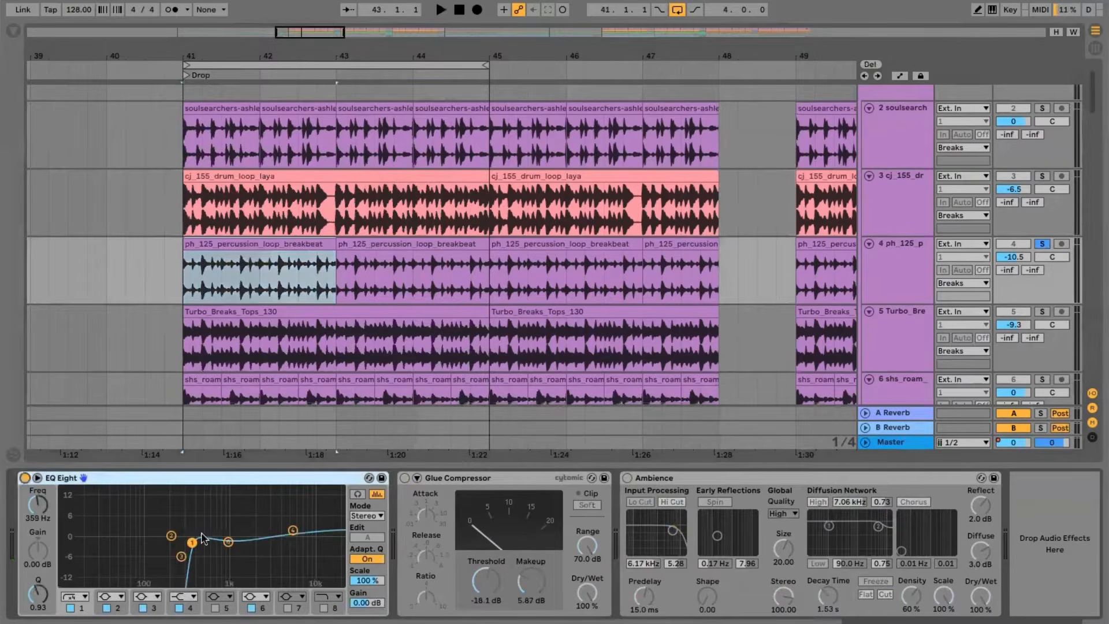
pyautogui.press('space')
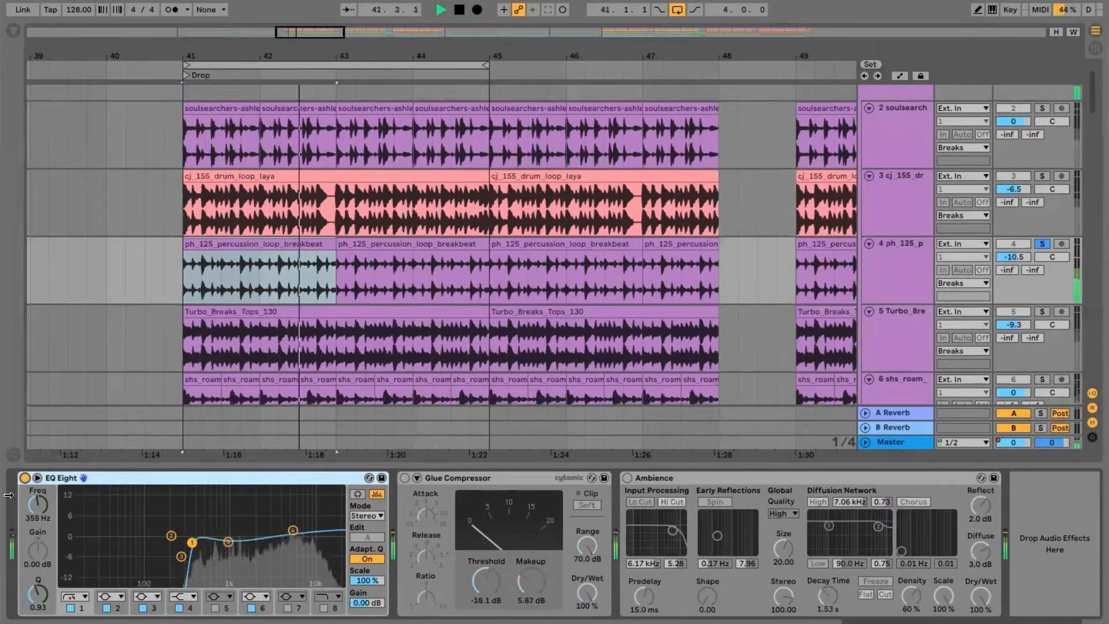
pyautogui.click(25, 477)
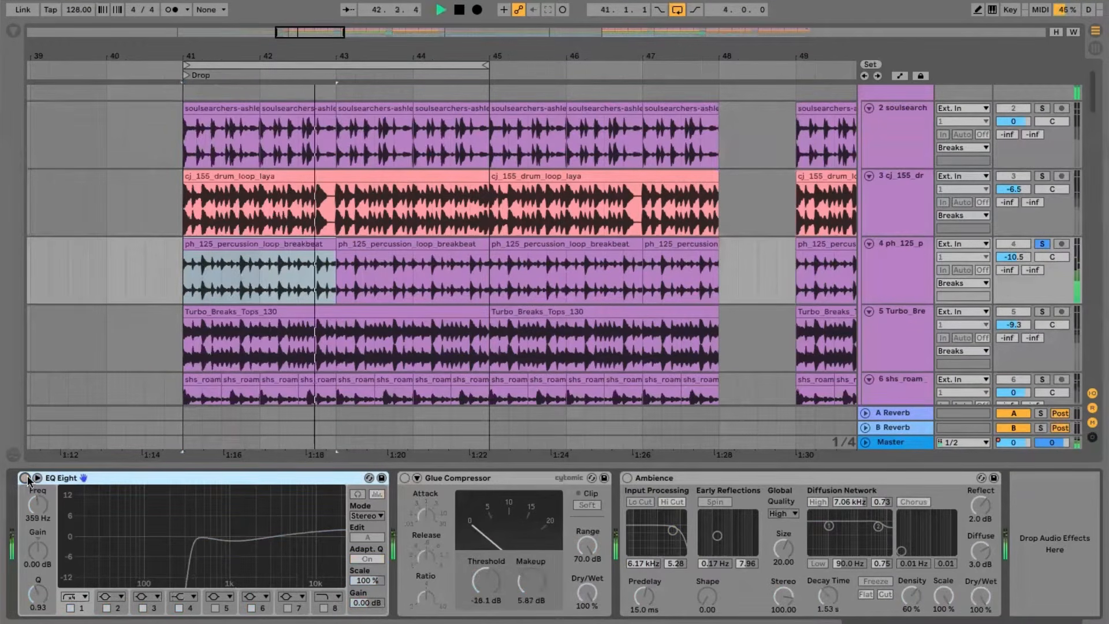
pyautogui.click(25, 478)
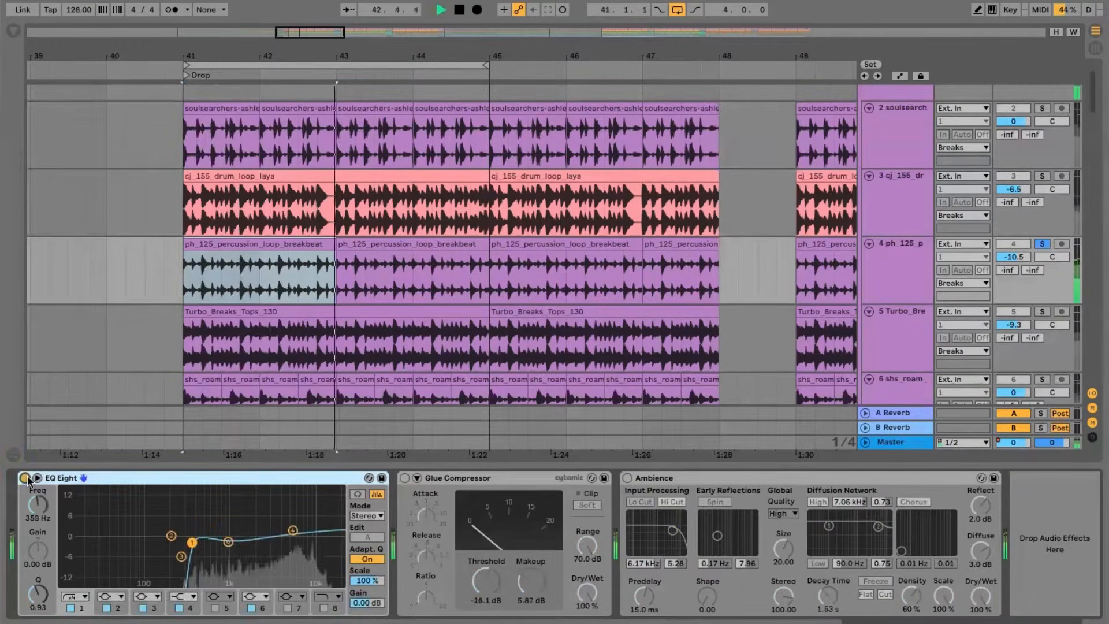
# - Turn on the Glue Compressor on the ph_125 percussion track and play the loop
pyautogui.click(404, 478)
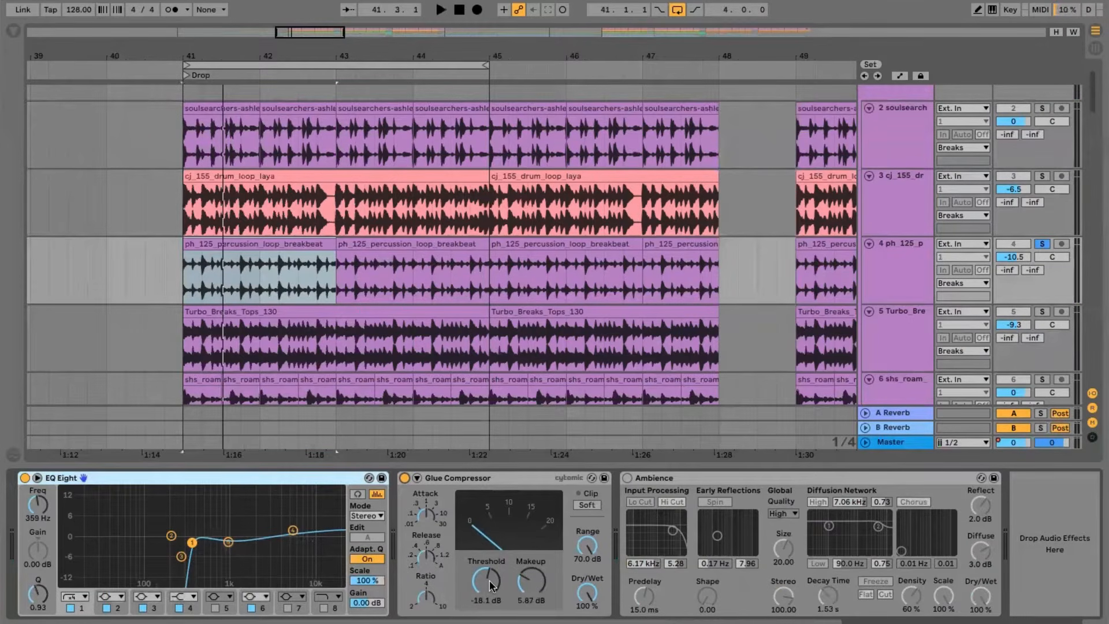
pyautogui.press('space')
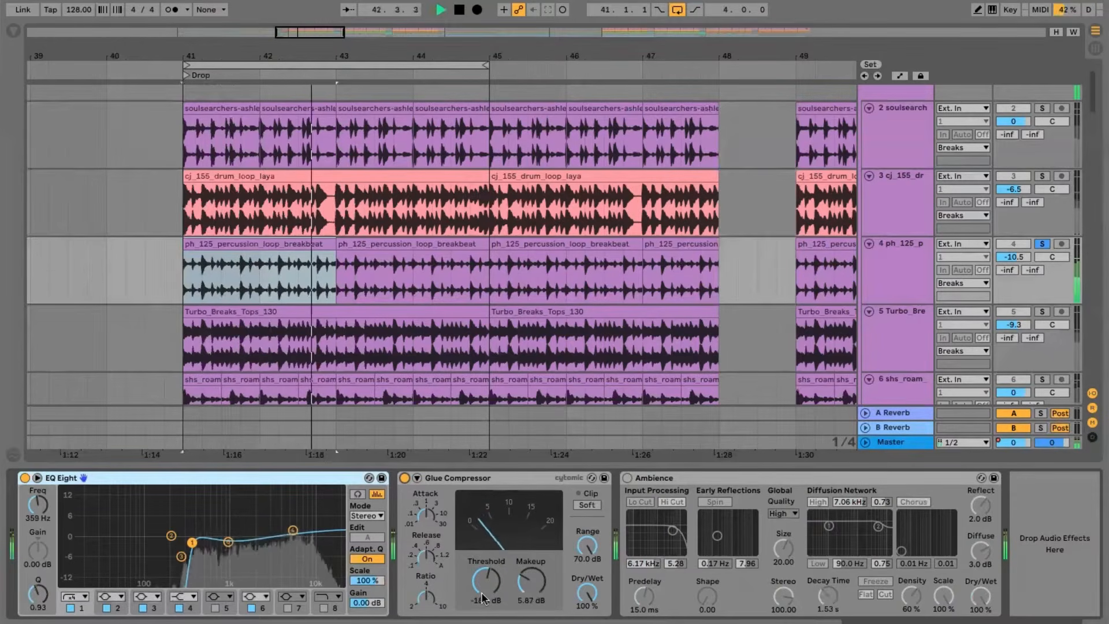
# - Raise the percussion track's Glue Compressor threshold to 0 dB for comparison, and return it to -18.1 dB
pyautogui.moveTo(486, 582); pyautogui.dragTo(486, 543)
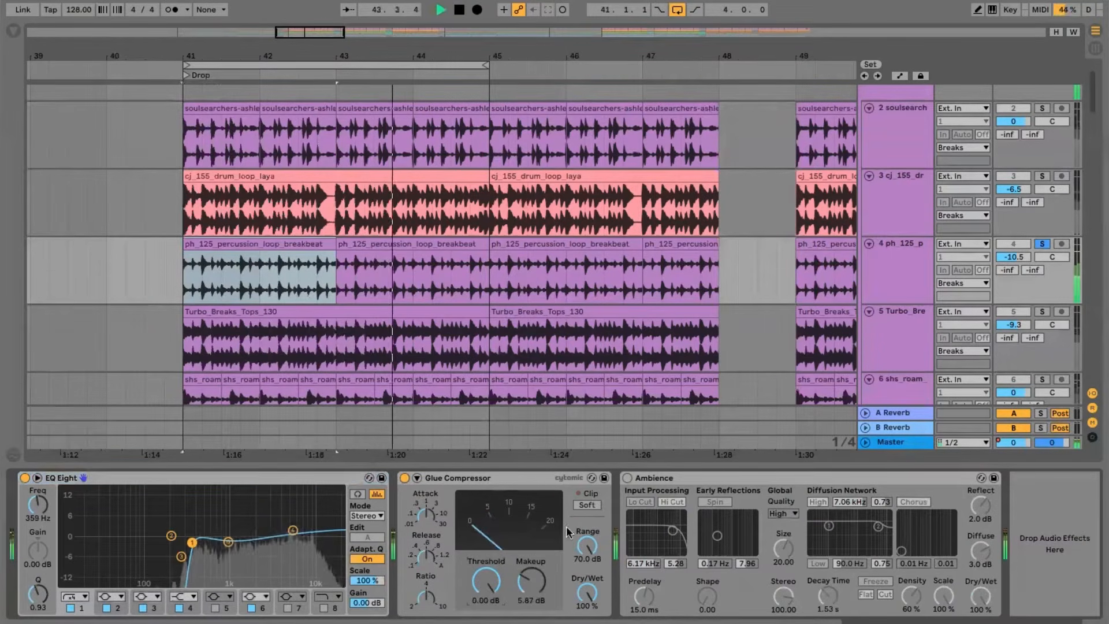
pyautogui.moveTo(487, 582); pyautogui.dragTo(487, 623)
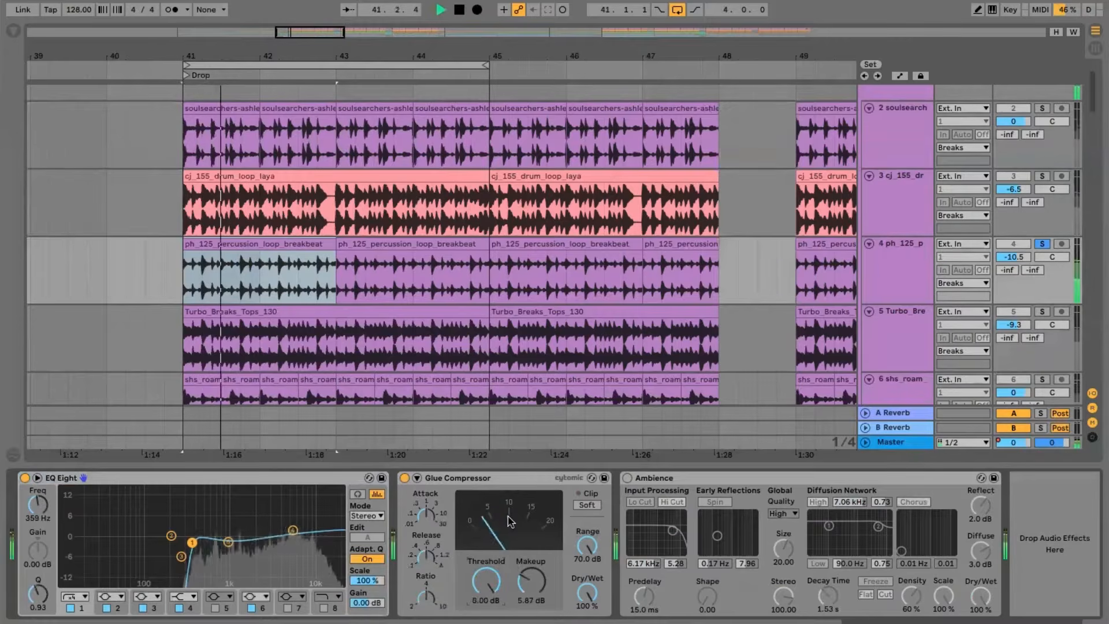
pyautogui.moveTo(498, 591); pyautogui.dragTo(501, 579)
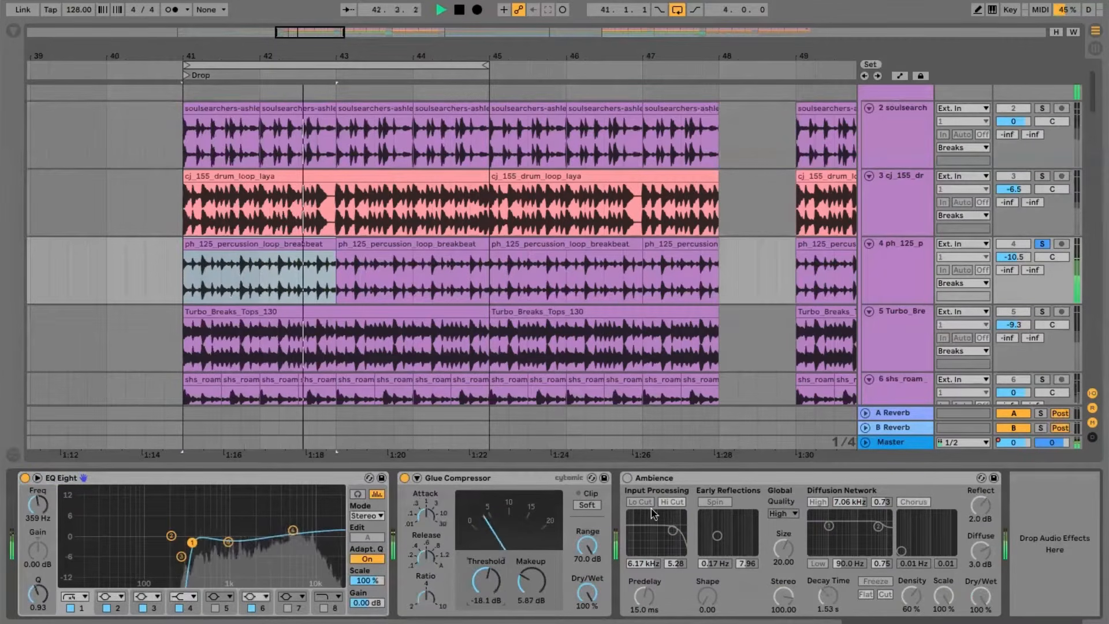
# - Toggle the Ambience reverb on the ph_125 percussion track during playback to compare its effect
pyautogui.click(626, 478)
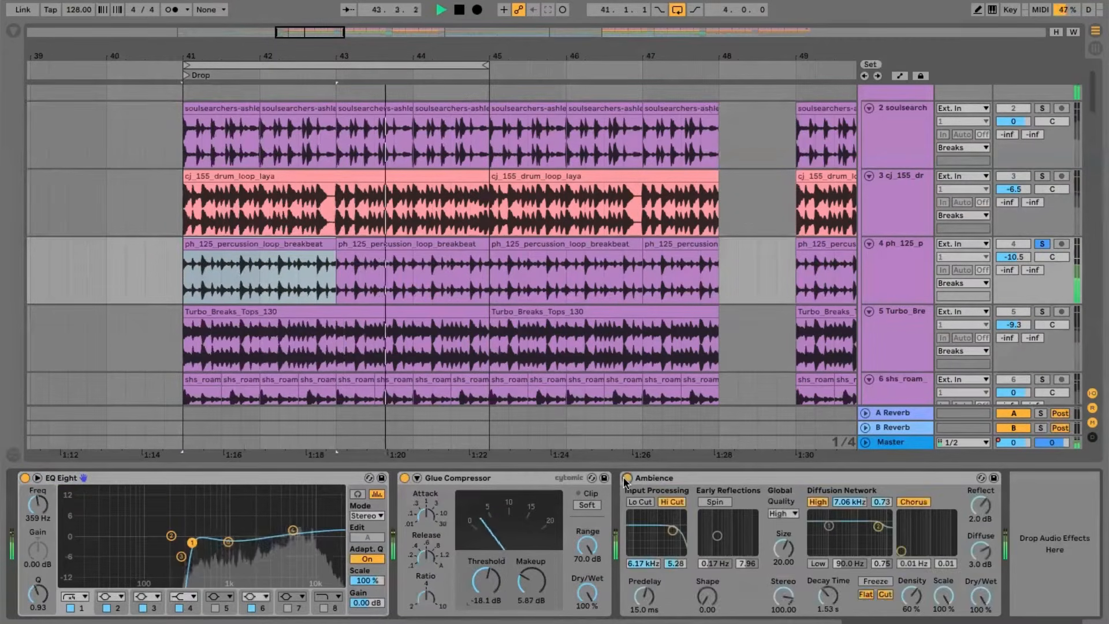
pyautogui.click(627, 478)
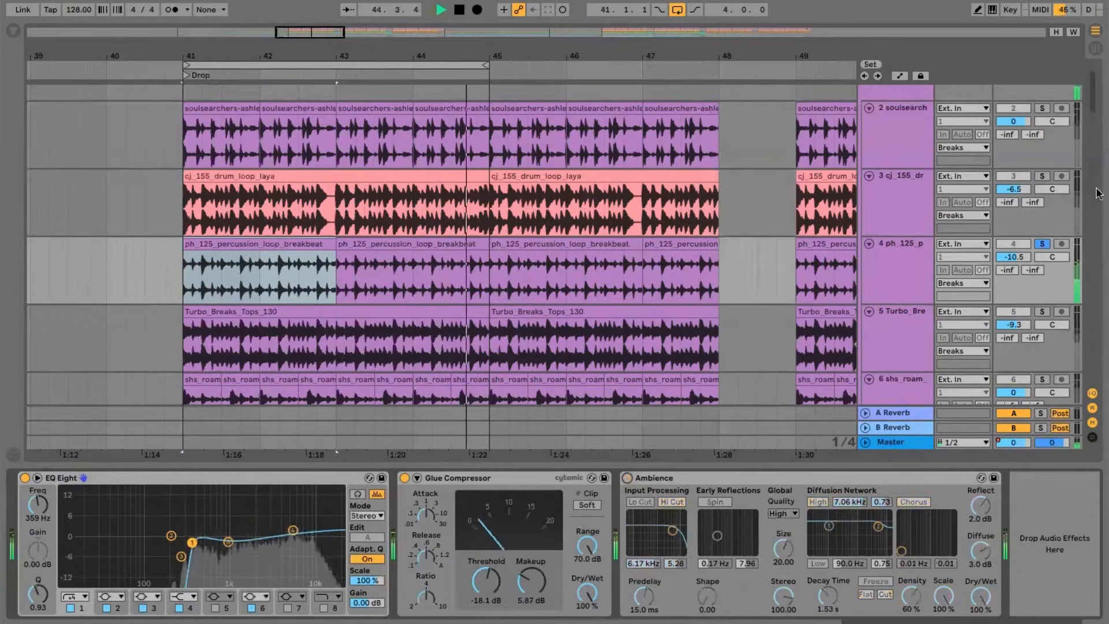
# - Solo the cj_155 and soulsearchers tracks alongside ph_125, toggling the ph_125 and cj_155 solos to compare the layered loops
pyautogui.keyDown('super'); pyautogui.click(1041, 178); pyautogui.keyUp('super')
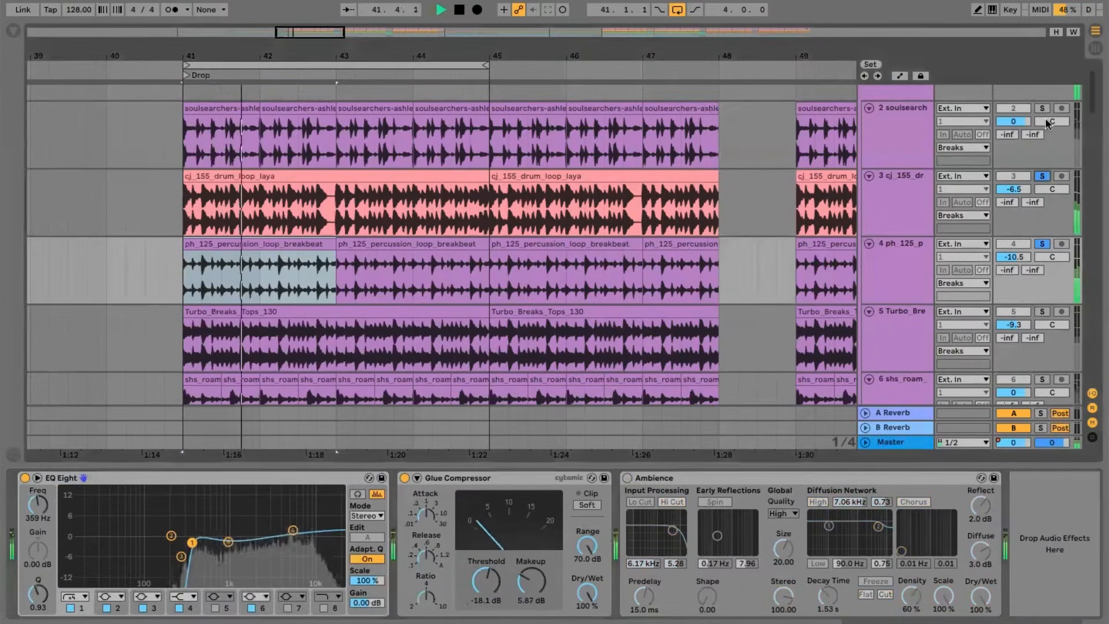
pyautogui.keyDown('super'); pyautogui.click(1042, 109); pyautogui.keyUp('super')
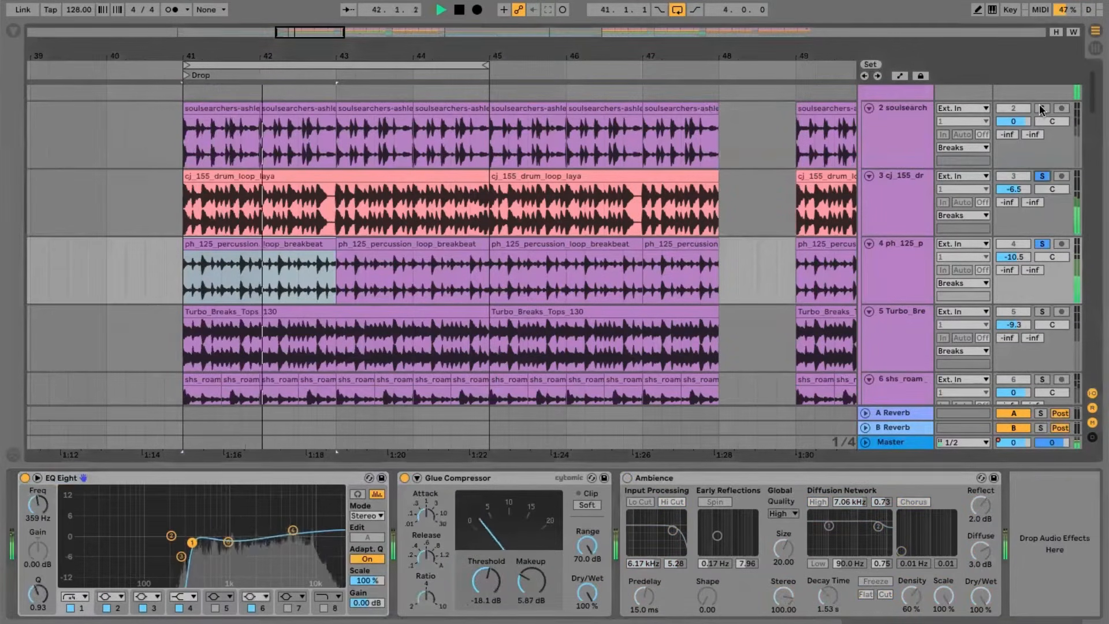
pyautogui.click(1042, 243)
pyautogui.keyDown('super'); pyautogui.click(1042, 243); pyautogui.keyUp('super')
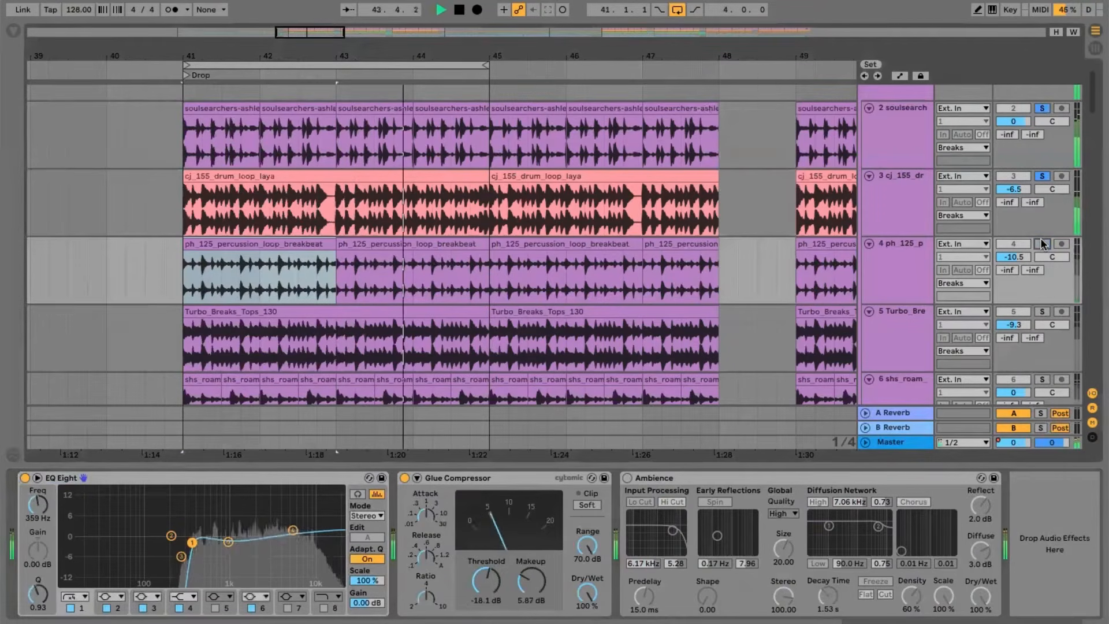
pyautogui.click(1043, 176)
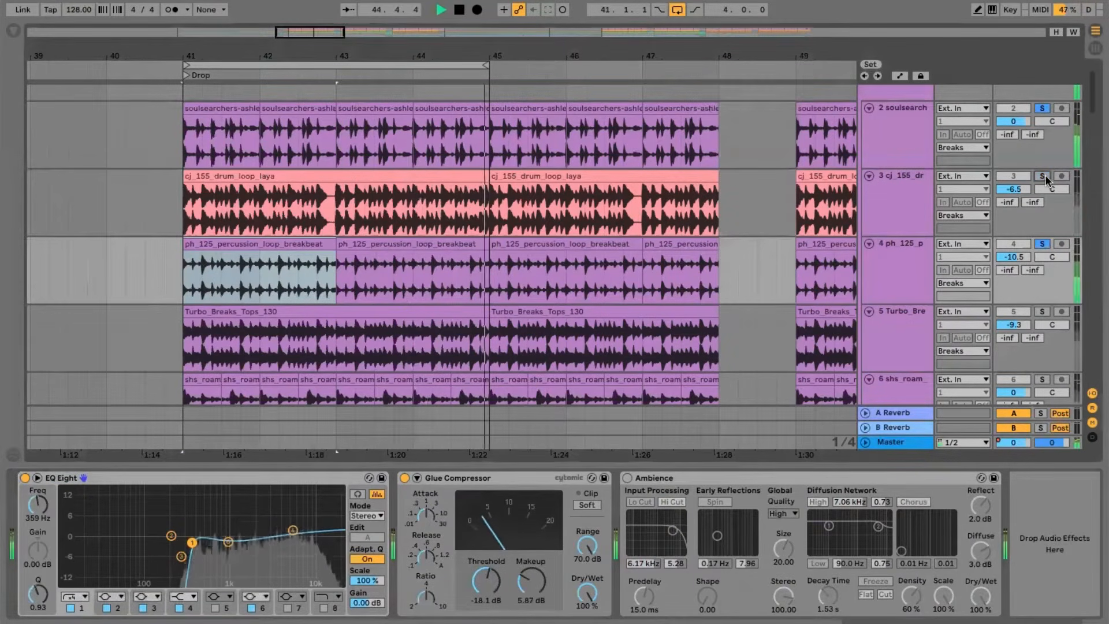
pyautogui.keyDown('super'); pyautogui.click(1043, 176); pyautogui.keyUp('super')
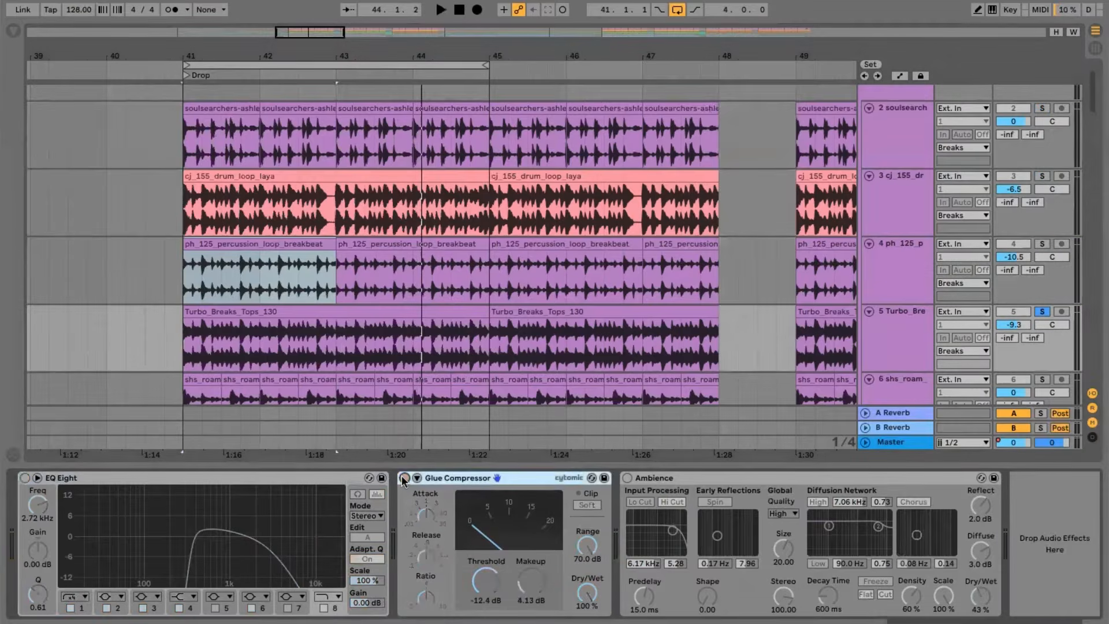
# - Play the Turbo_Breaks_Tops_130 loop dry, and turn on its EQ Eight and Glue Compressor to audition each stage
pyautogui.press('space')
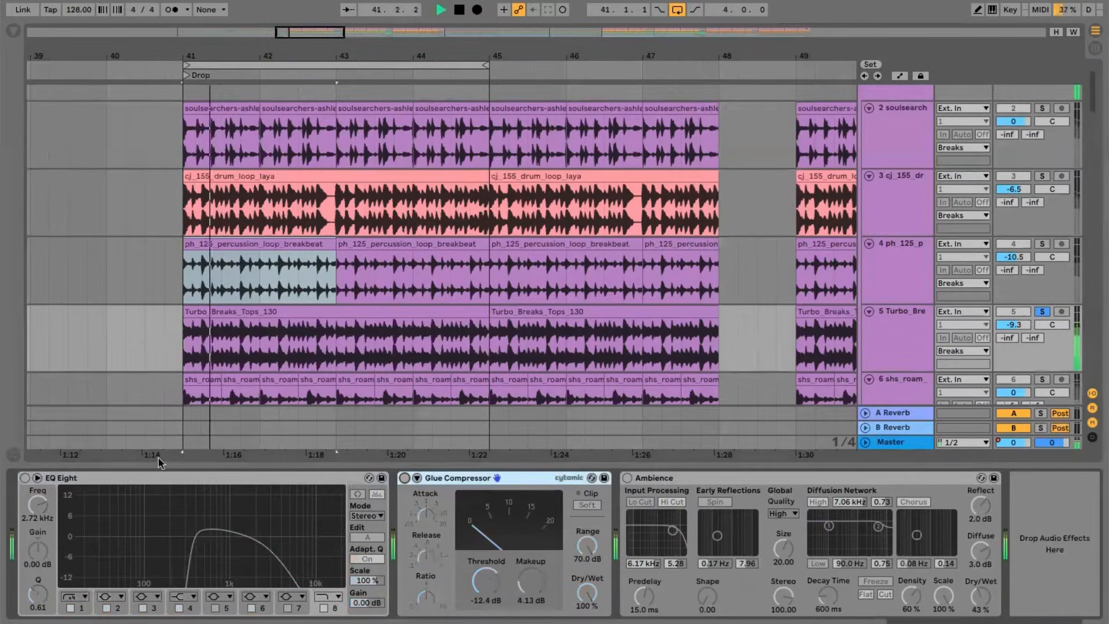
pyautogui.click(256, 315)
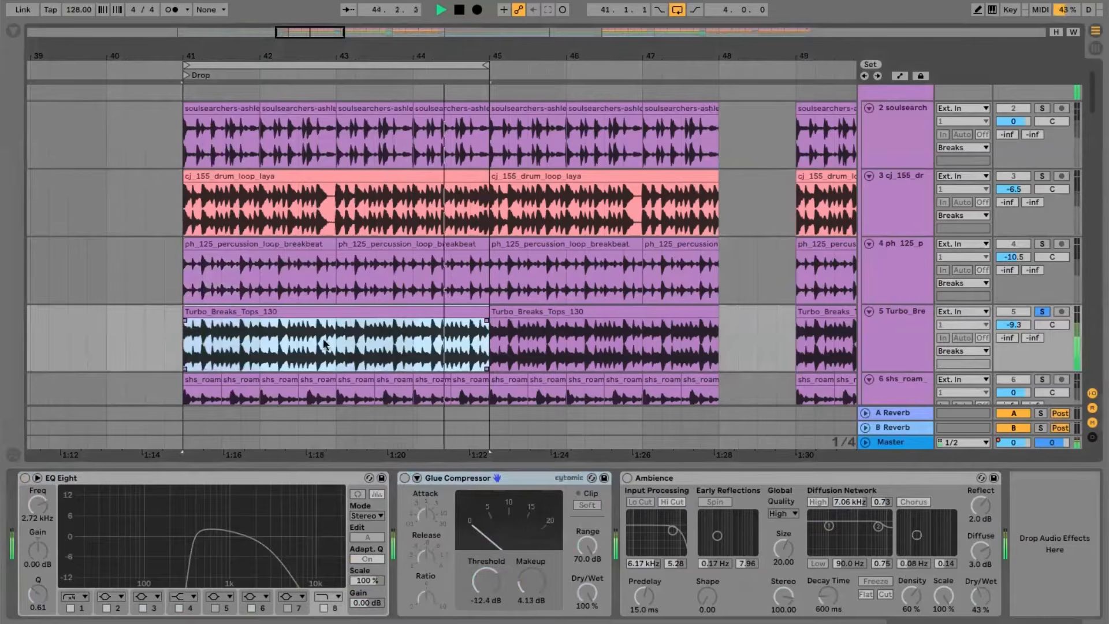
pyautogui.click(24, 478)
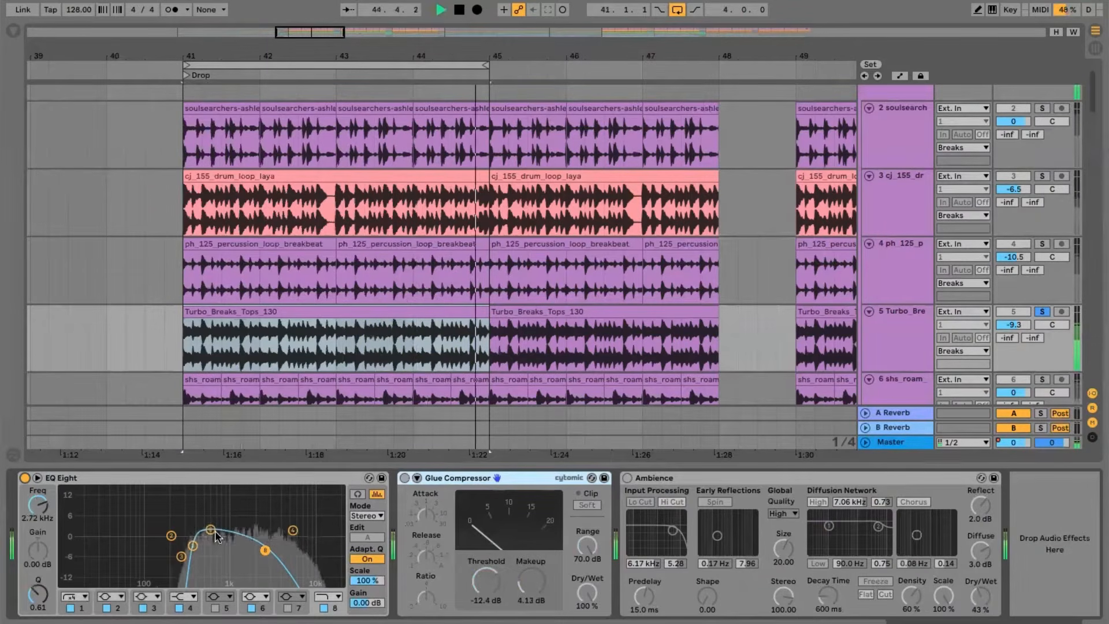
pyautogui.press('space')
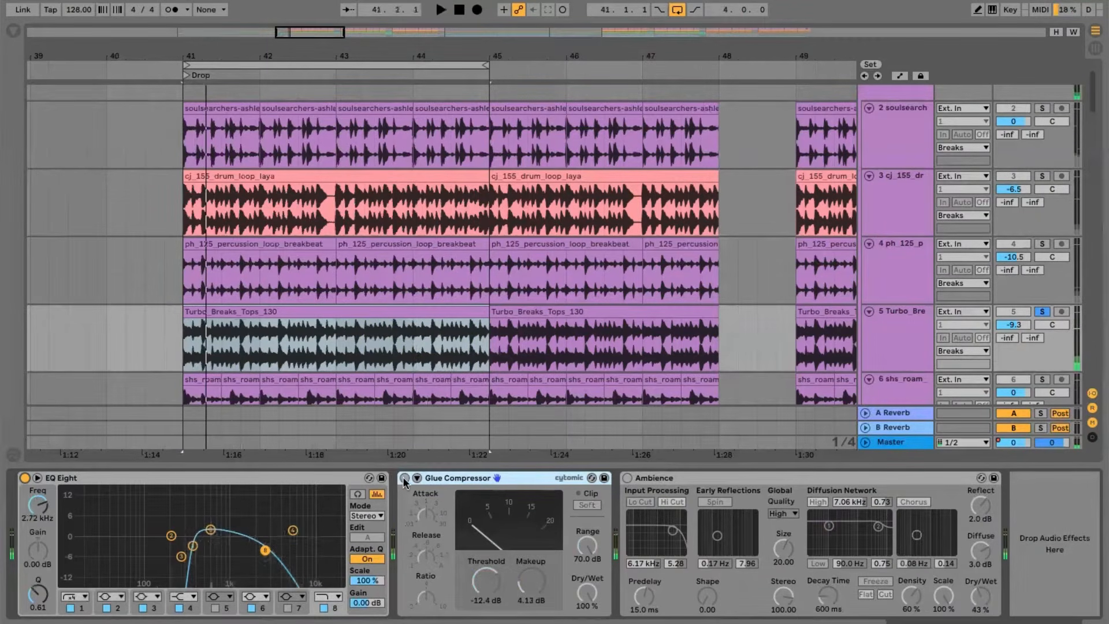
pyautogui.press('space')
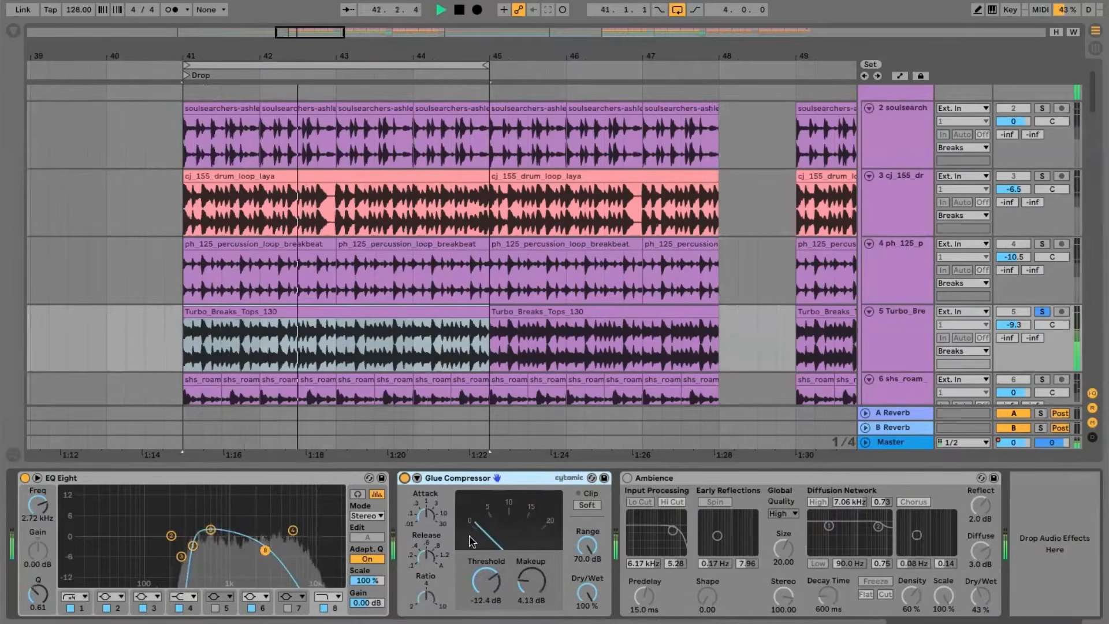
# - Try the shs_roam break uncut by extending its first clip to bar 45 and playing it, and undo the extension
pyautogui.scroll(-2, 237, 324)
pyautogui.click(237, 324)
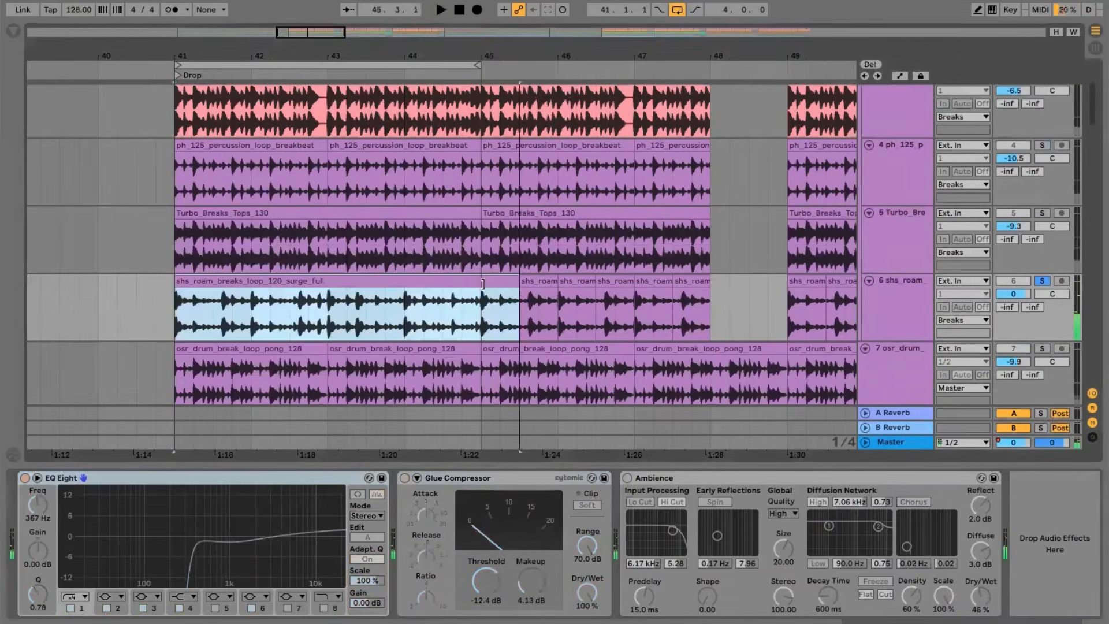
pyautogui.press('space')
pyautogui.click(176, 308)
pyautogui.press('space')
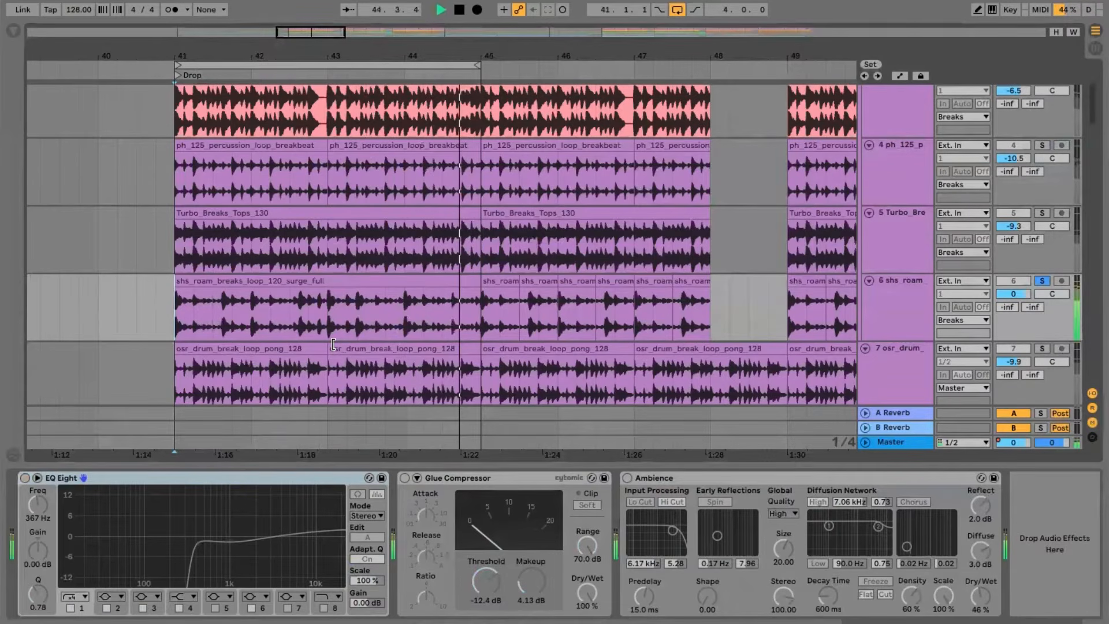
pyautogui.press('space')
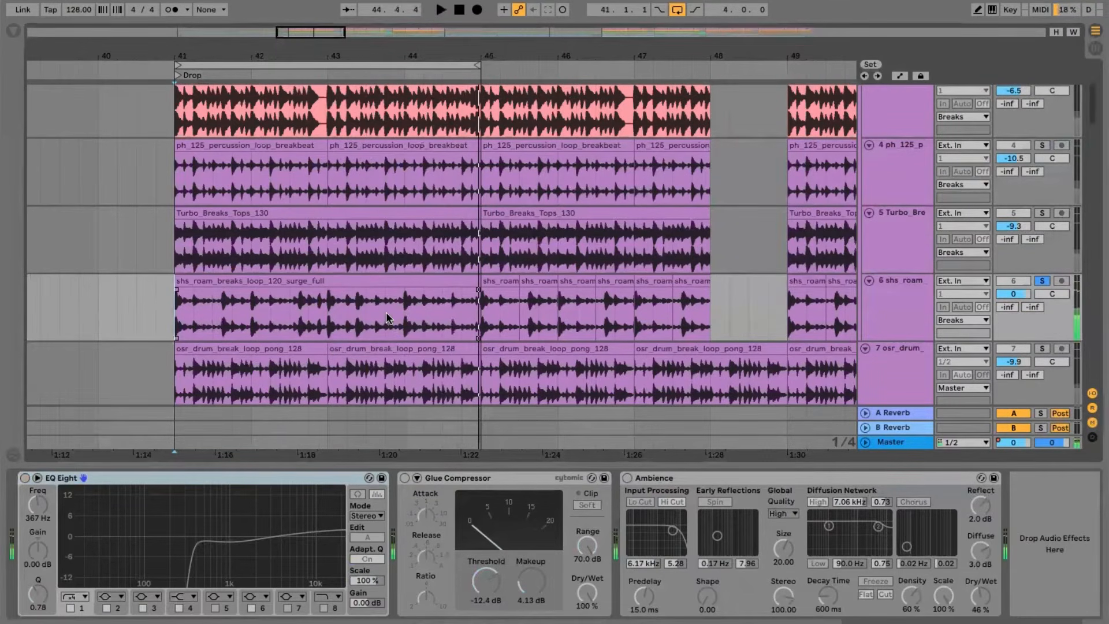
pyautogui.hotkey('ctrl', 'z')
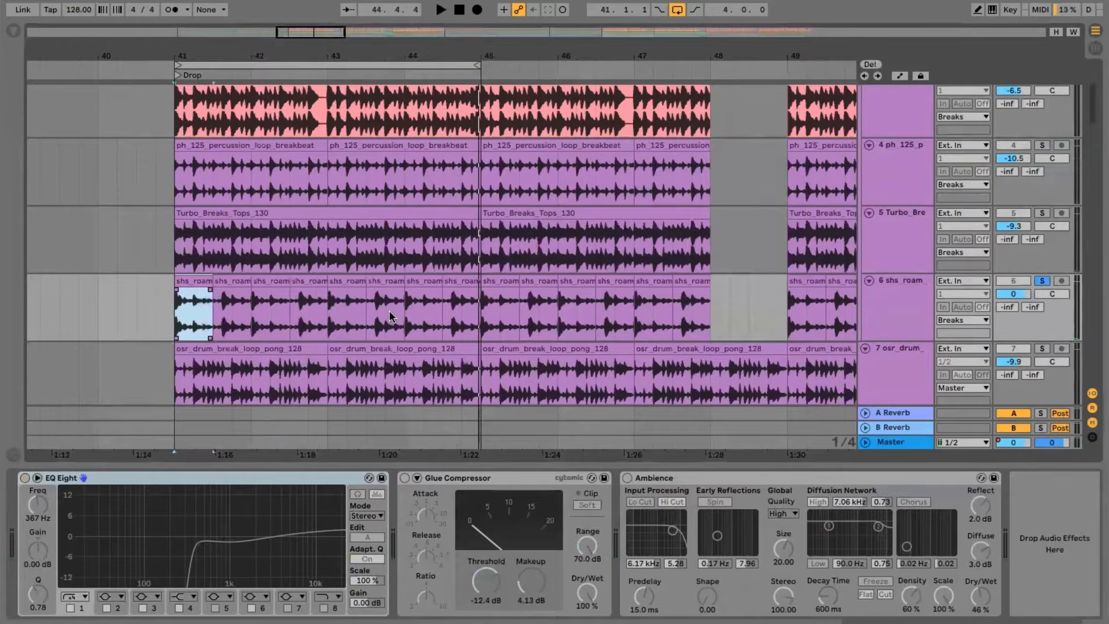
# - Play the chopped shs_roam loop and examine its slices around the end of bar 42 and in bar 43
pyautogui.press('space')
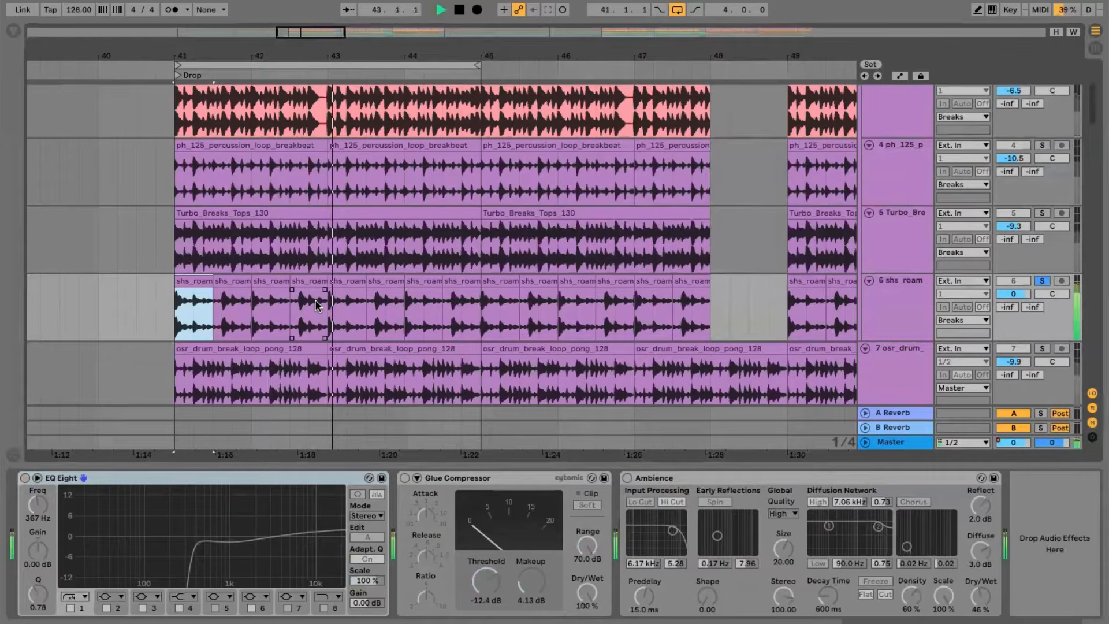
pyautogui.click(312, 321)
pyautogui.press('space')
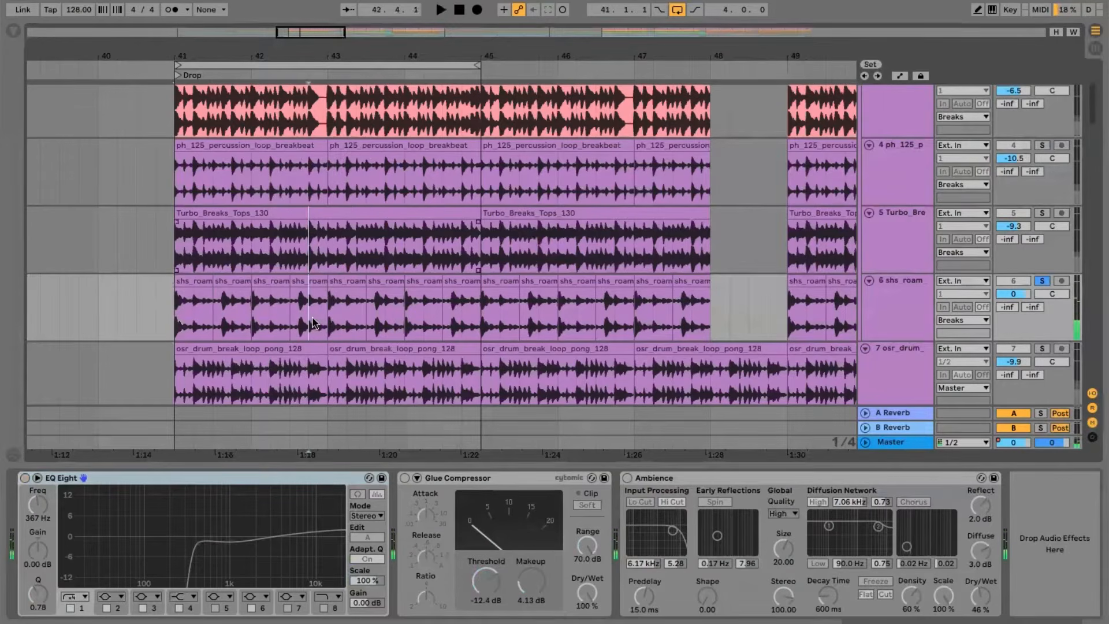
pyautogui.press('space')
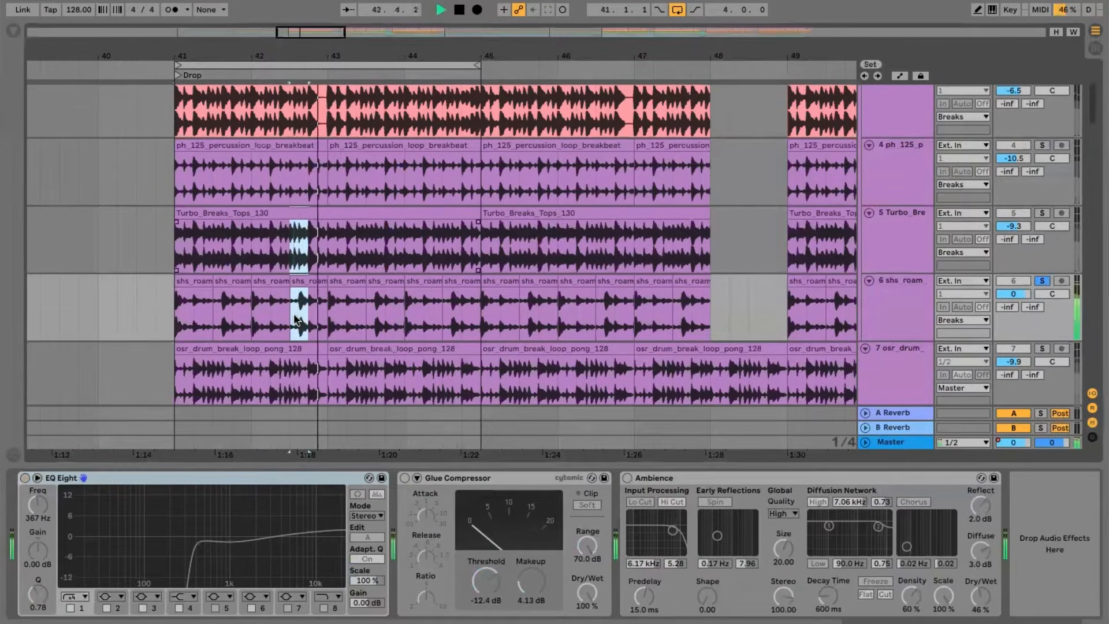
pyautogui.hotkey('shift', 'Right')
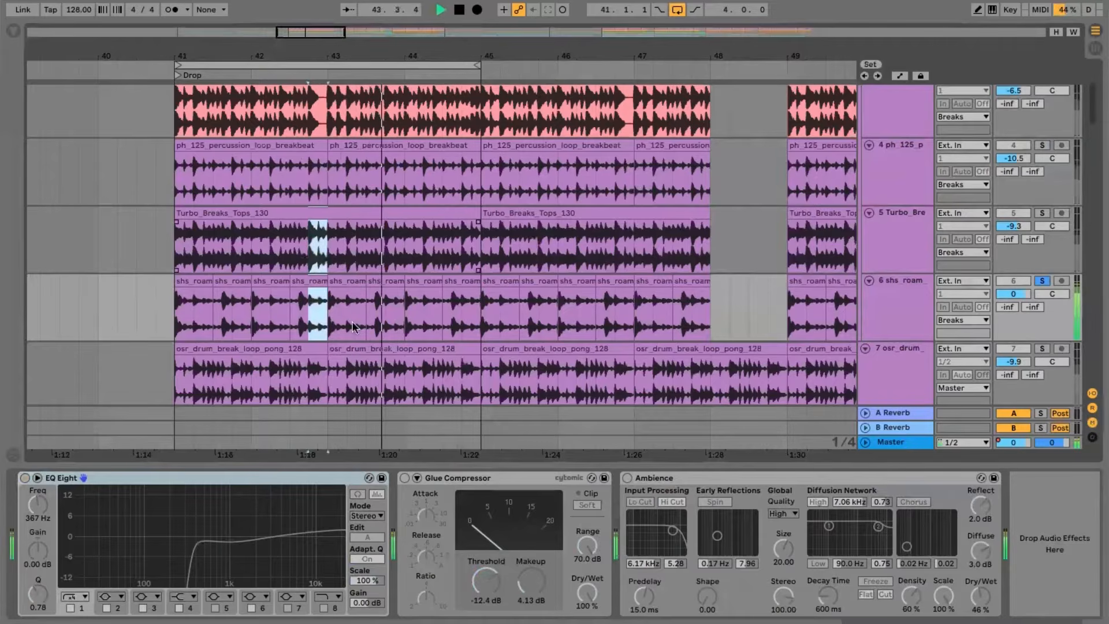
pyautogui.moveTo(355, 327); pyautogui.dragTo(359, 244)
pyautogui.press('space')
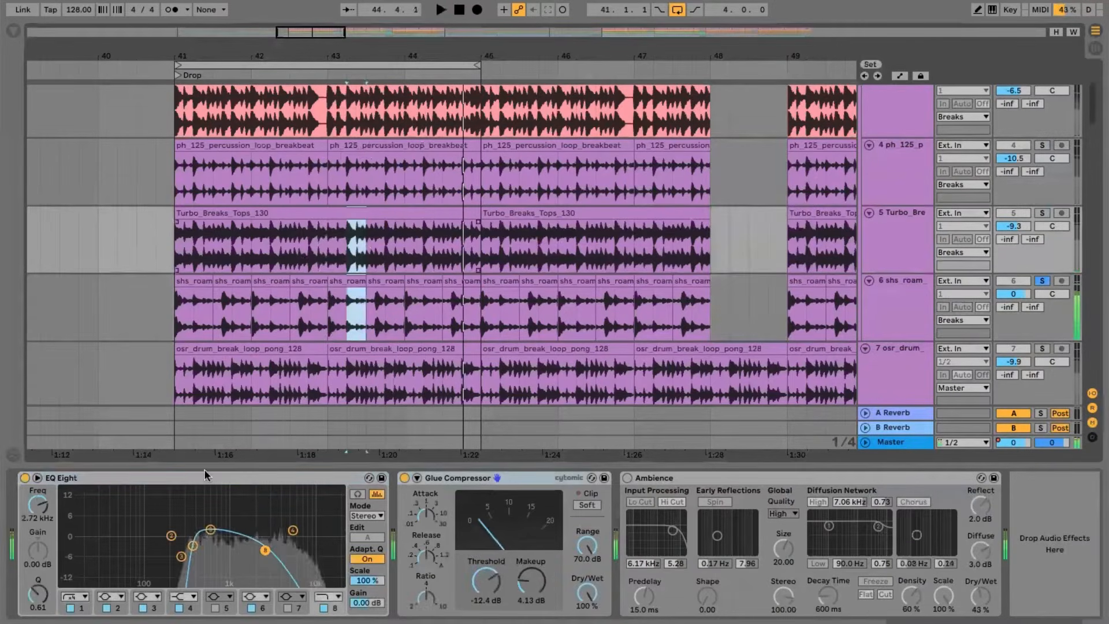
# - Turn on EQ Eight and the Glue Compressor on the shs_roam track, playing the loop with each
pyautogui.click(919, 280)
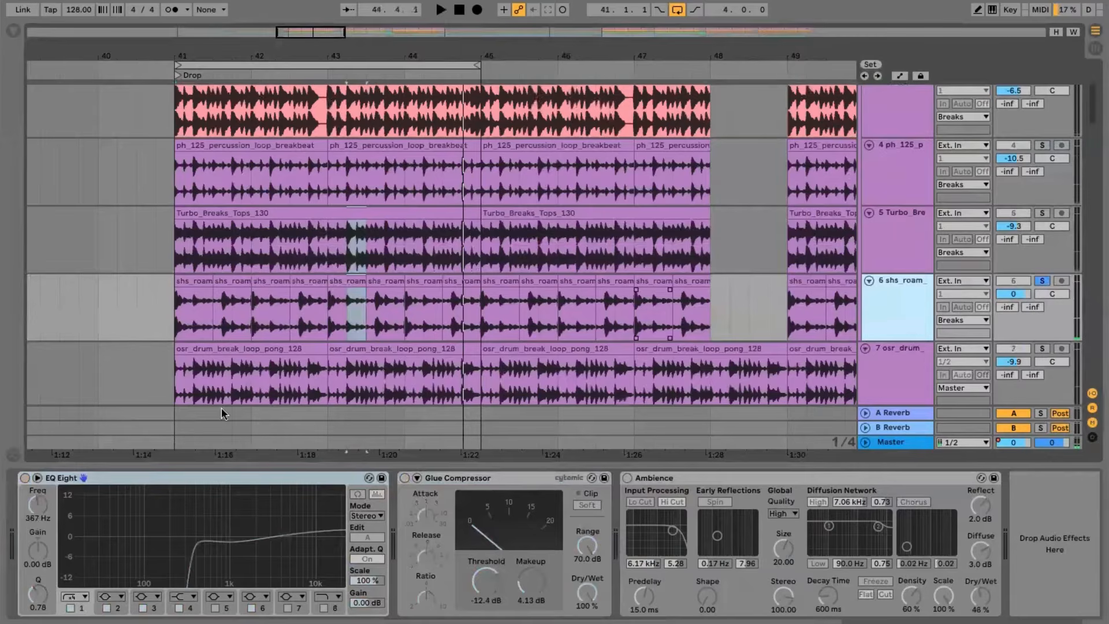
pyautogui.click(24, 478)
pyautogui.press('space')
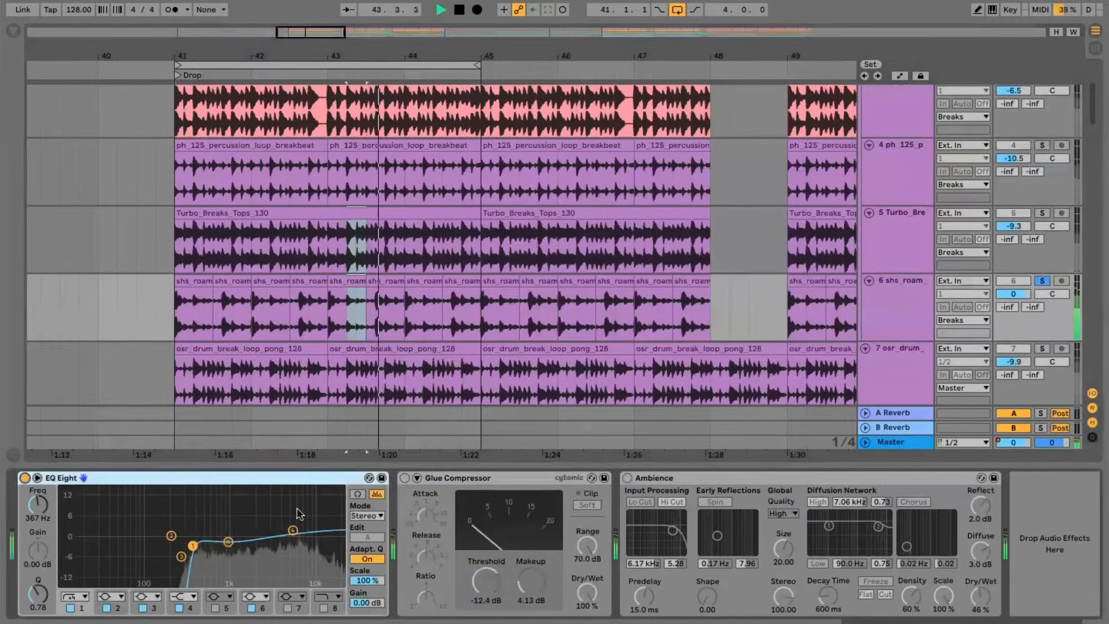
pyautogui.press('space')
pyautogui.click(404, 478)
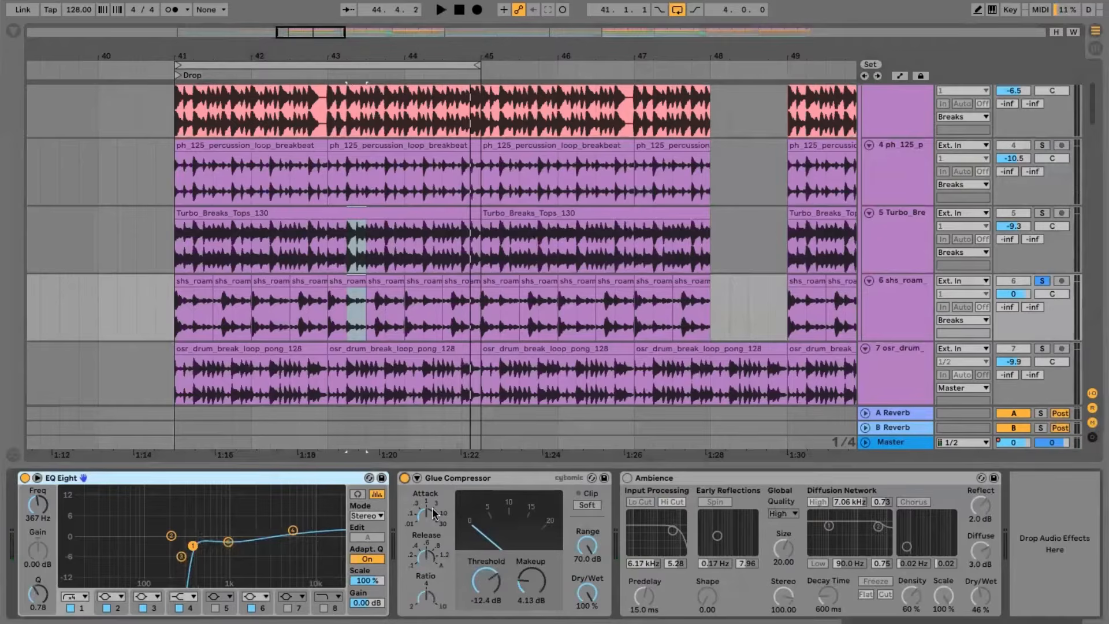
pyautogui.press('space')
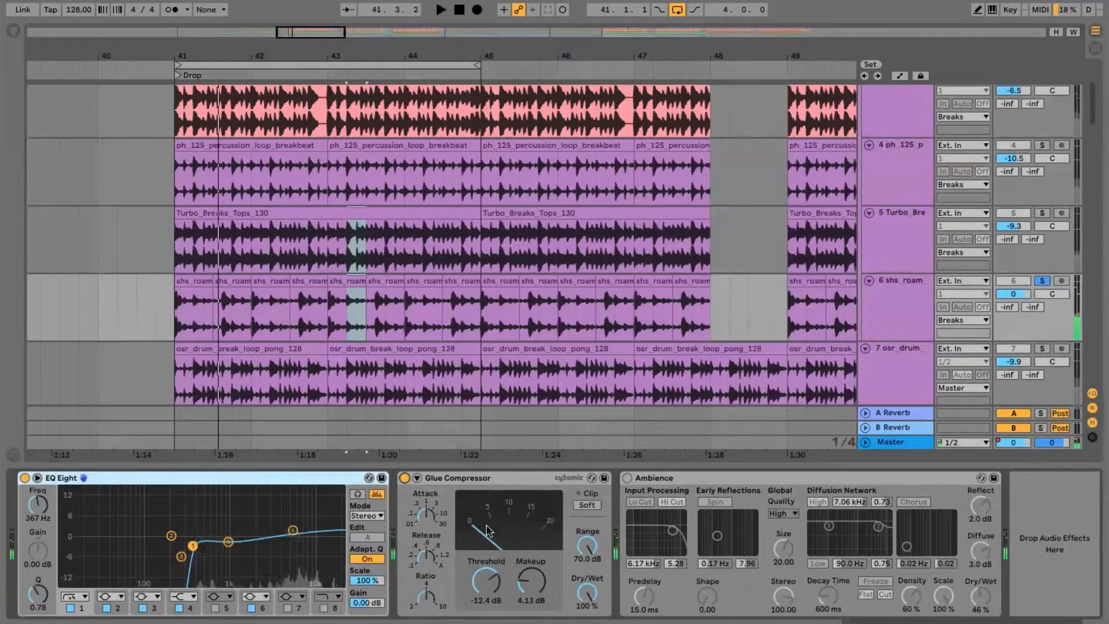
# - Turn on the Ambience reverb on the shs_roam track and set its Dry/Wet to 48% during playback
pyautogui.click(628, 480)
pyautogui.press('space')
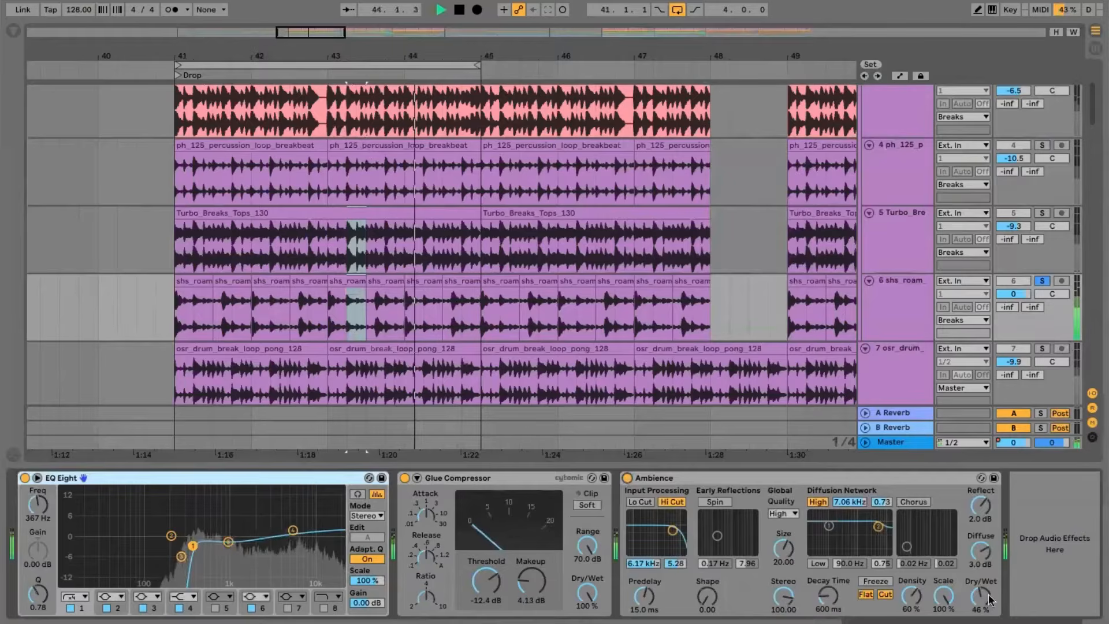
pyautogui.moveTo(989, 593)
pyautogui.mouseDown()
pyautogui.moveTo(989, 573)
pyautogui.moveTo(988, 592)
pyautogui.mouseUp()
# - Raise the Ambience decay time to 1.76 s for comparison, return it to 600 ms, and turn the reverb off
pyautogui.moveTo(823, 594); pyautogui.dragTo(823, 576)
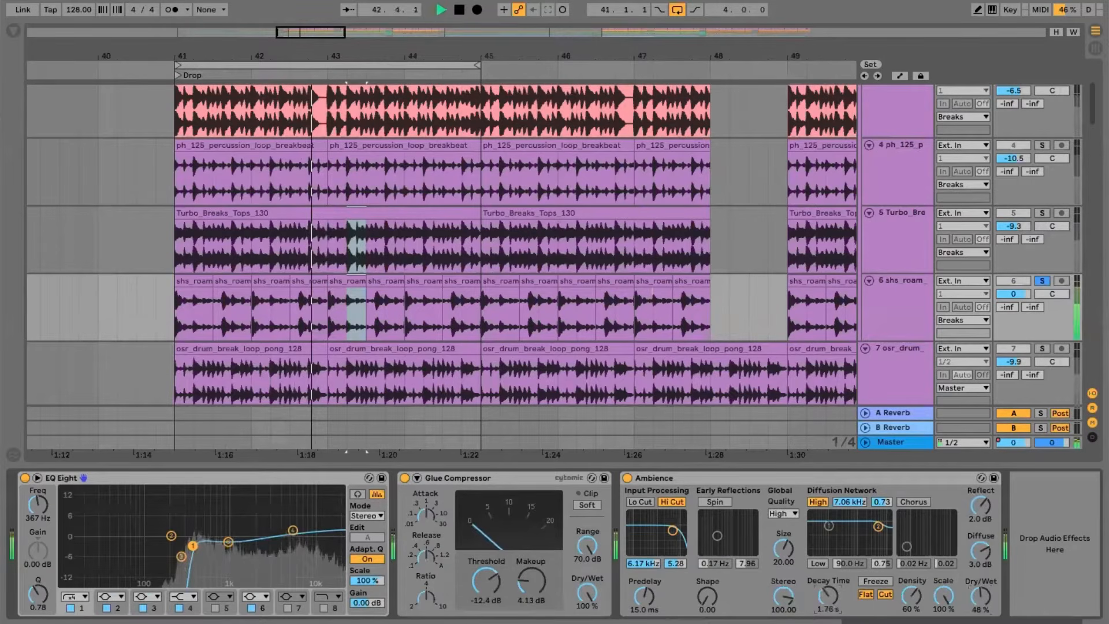
pyautogui.moveTo(823, 576); pyautogui.dragTo(822, 595)
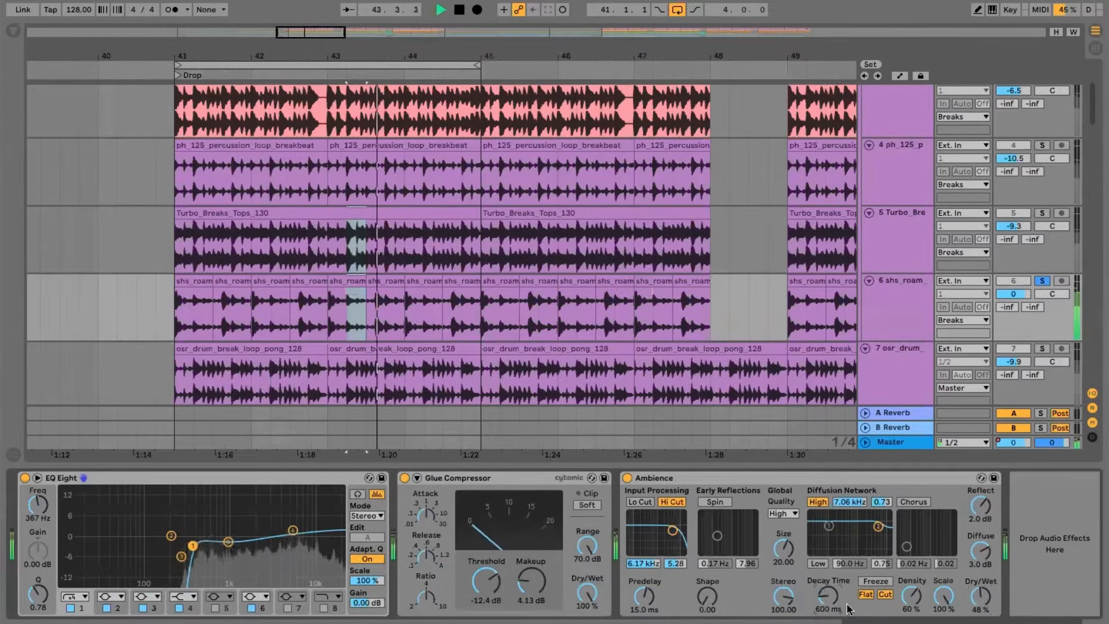
pyautogui.click(627, 477)
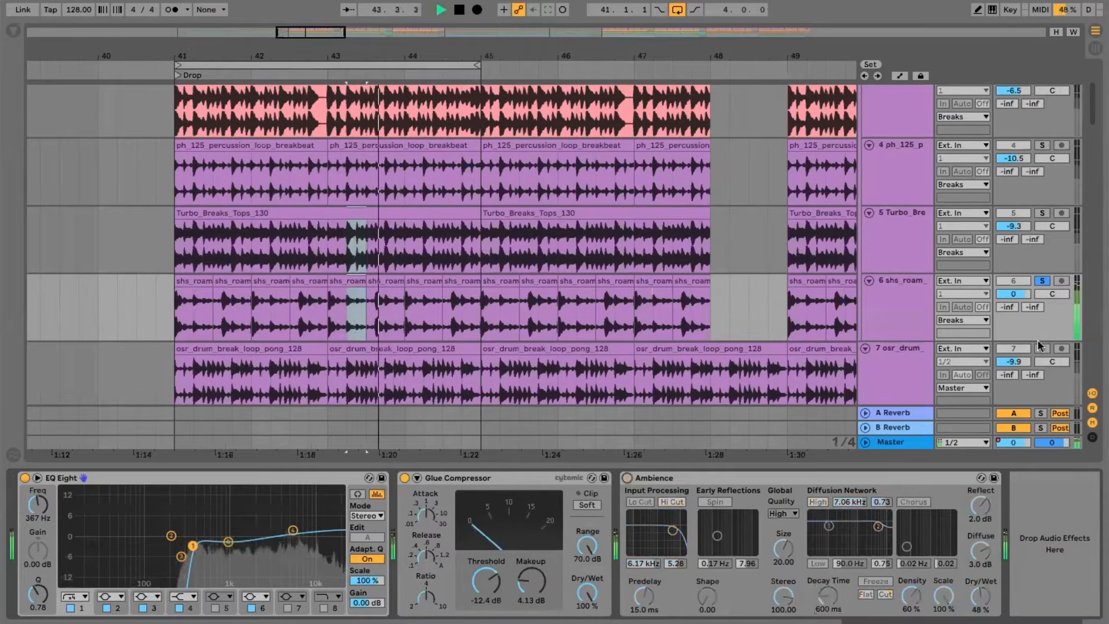
# - Solo the Breaks group and play all its loops together from bar 41
pyautogui.scroll(5, 1002, 298)
pyautogui.press('space')
pyautogui.click(1041, 91)
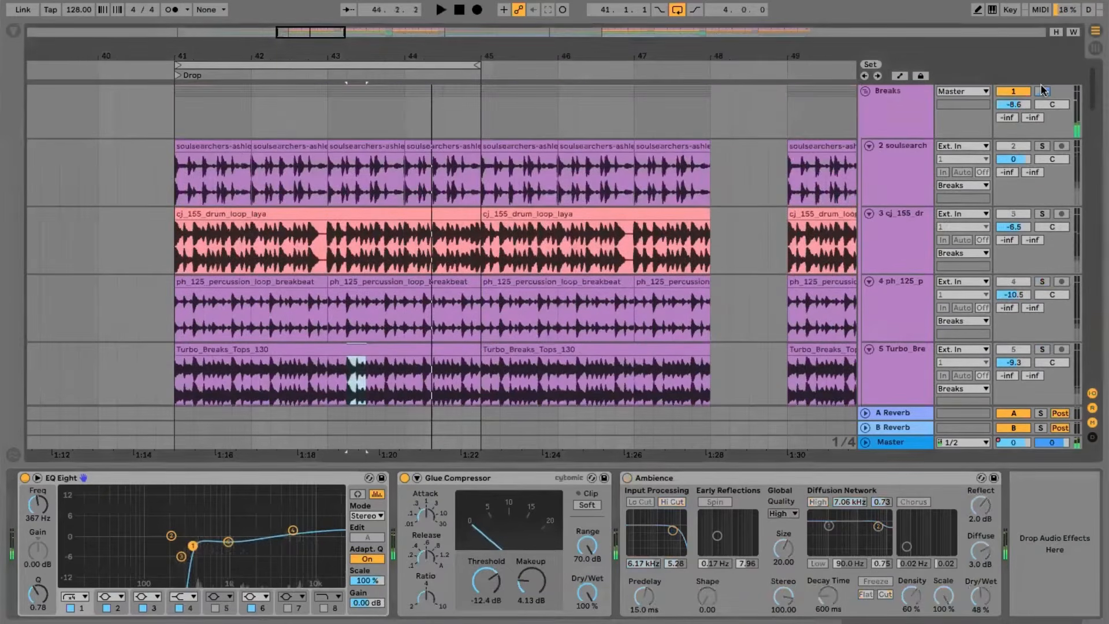
pyautogui.click(921, 105)
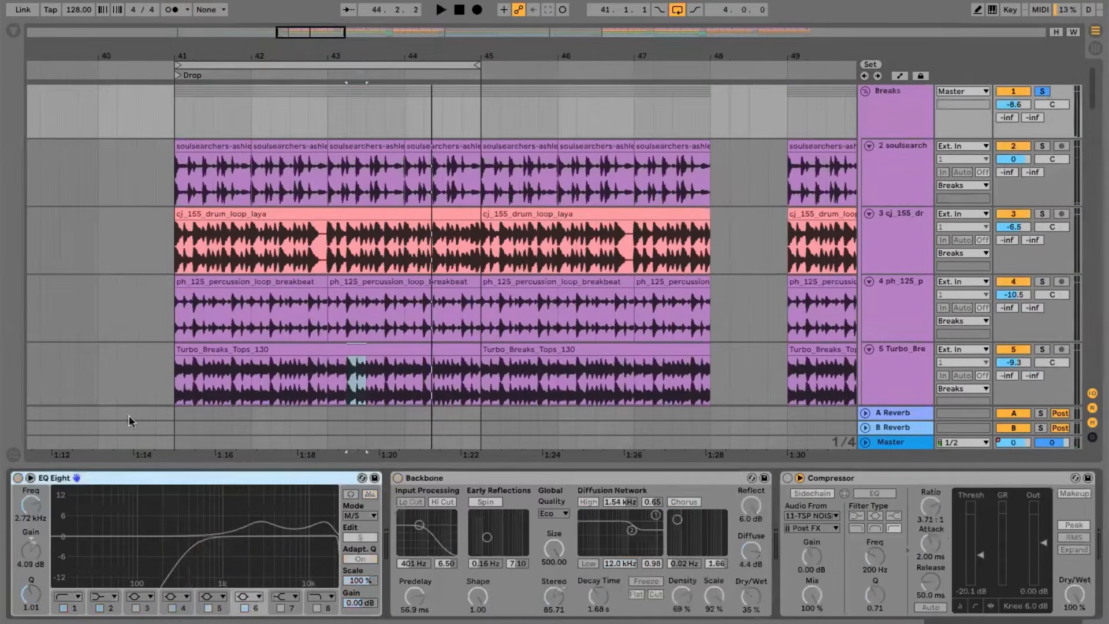
pyautogui.press('space')
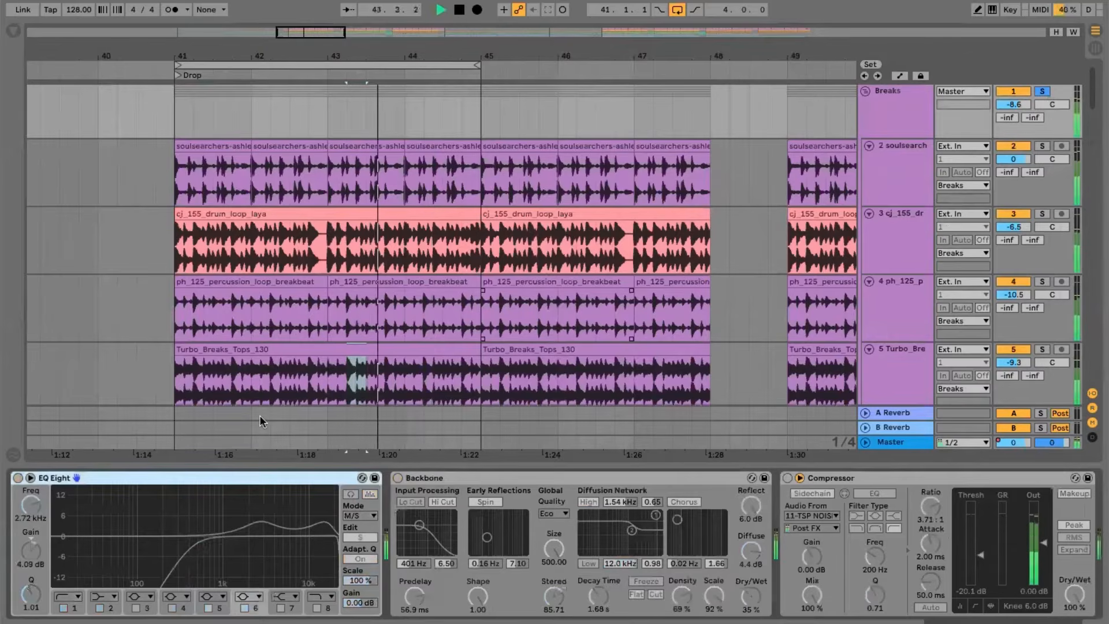
pyautogui.click(178, 116)
pyautogui.press('space')
# - Mute the shs_roam, Turbo_Breaks and ph_125 tracks one after another while the Breaks group plays
pyautogui.scroll(-1, 496, 355)
pyautogui.scroll(-4, 496, 355)
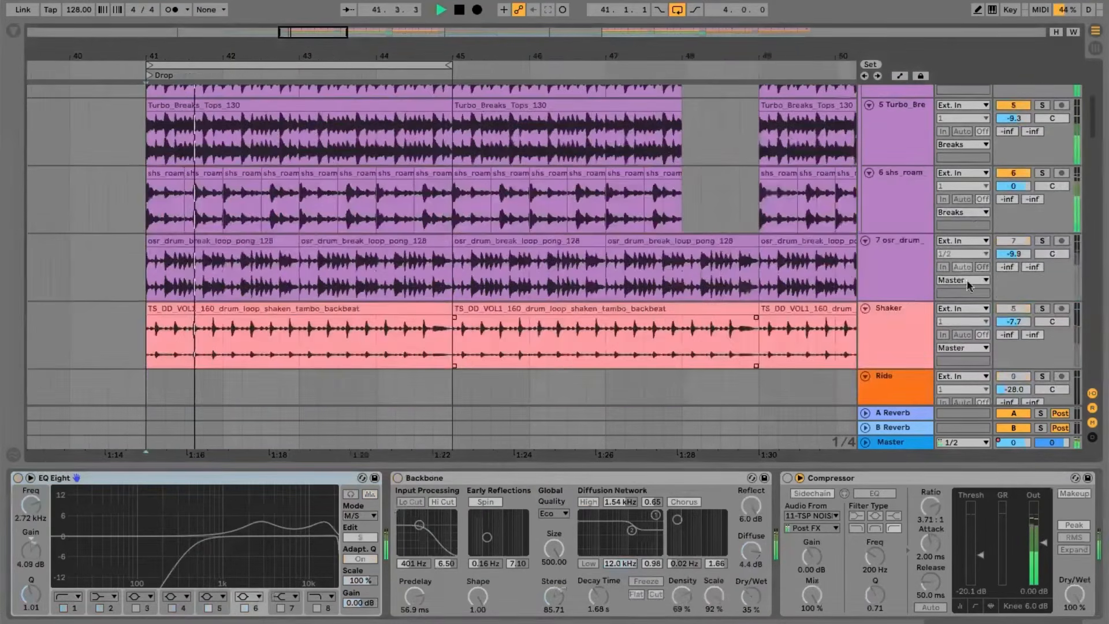
pyautogui.scroll(2, 1020, 286)
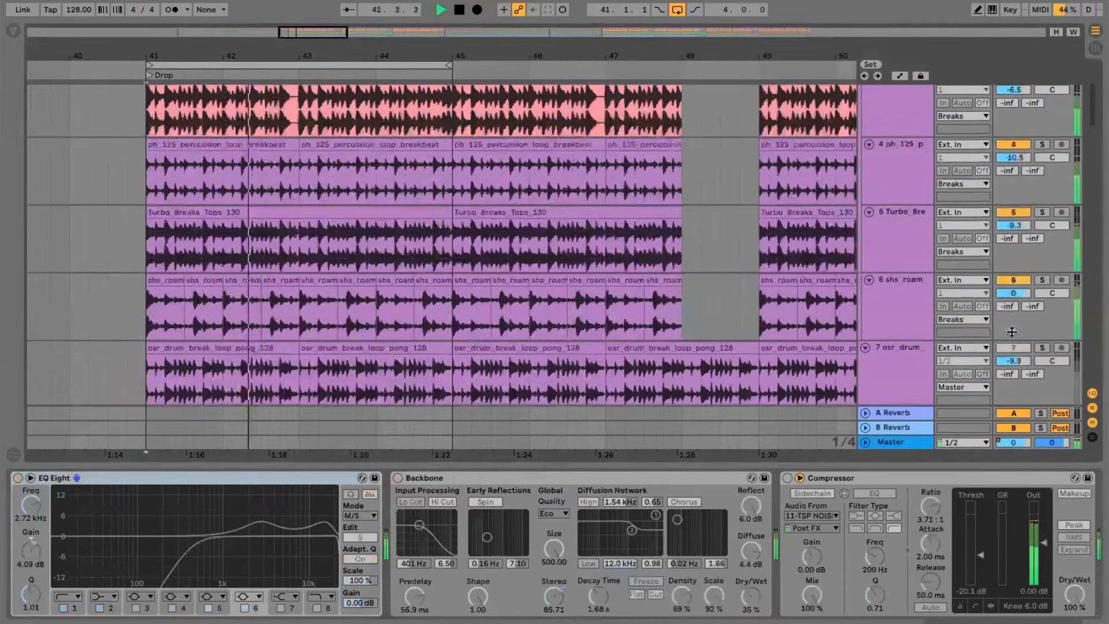
pyautogui.click(998, 281)
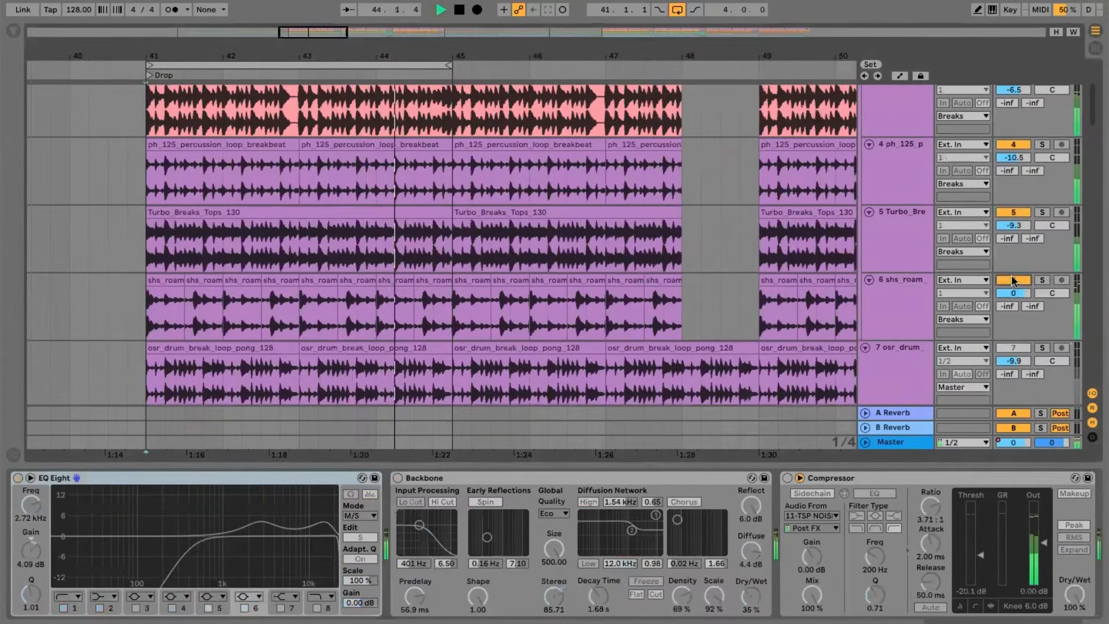
pyautogui.click(1012, 212)
pyautogui.scroll(2, 947, 132)
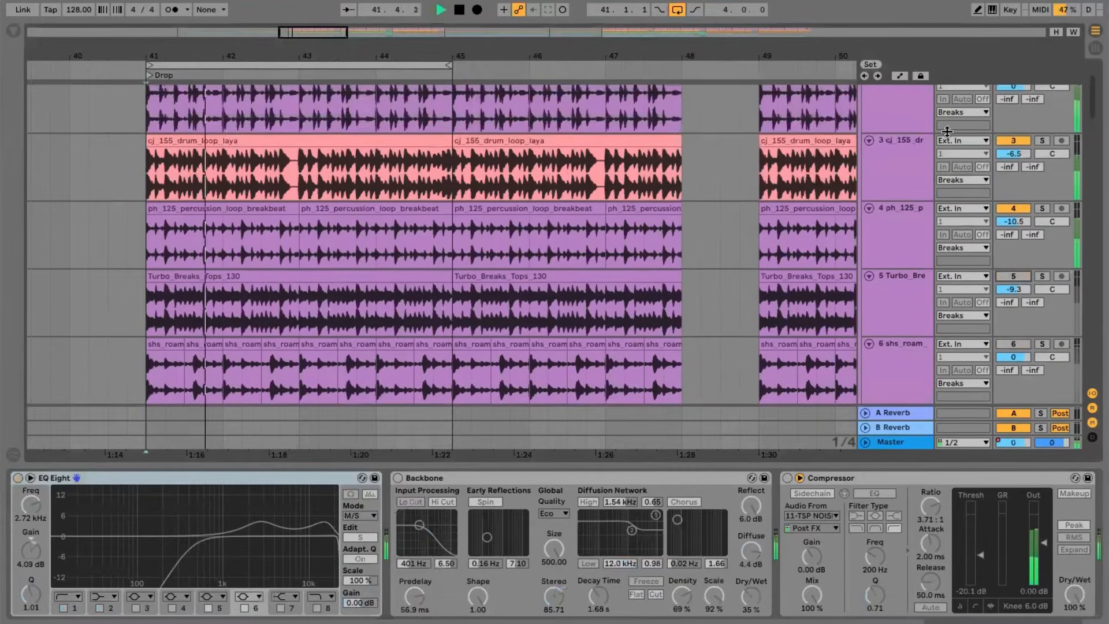
pyautogui.click(1013, 208)
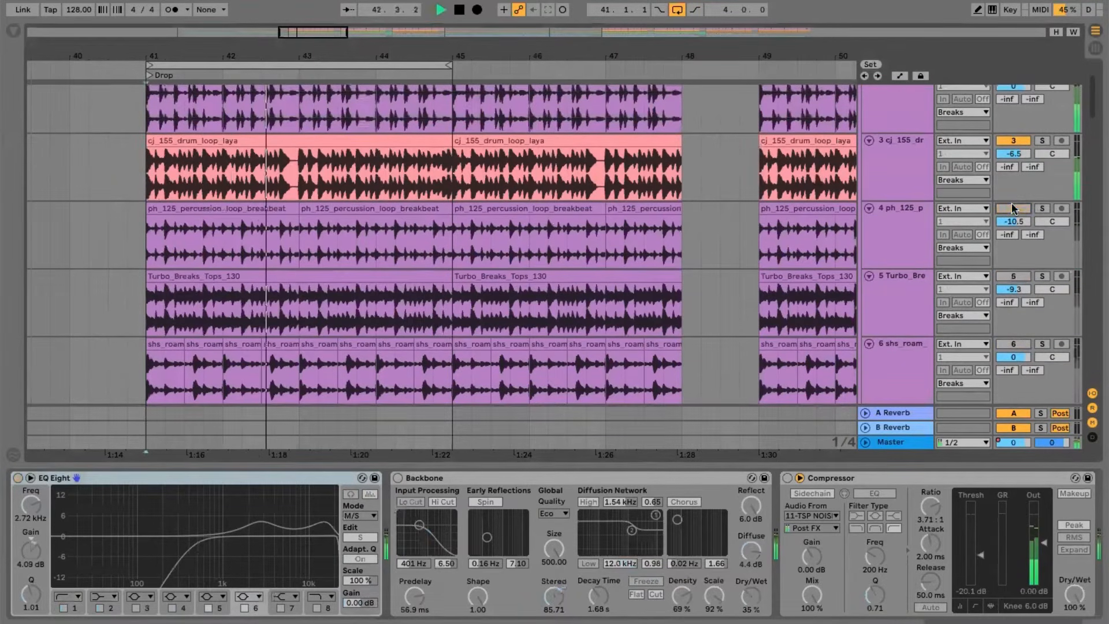
# - Unmute the shs_roam, Turbo_Breaks and ph_125 tracks one after another while the Breaks group plays
pyautogui.click(1013, 277)
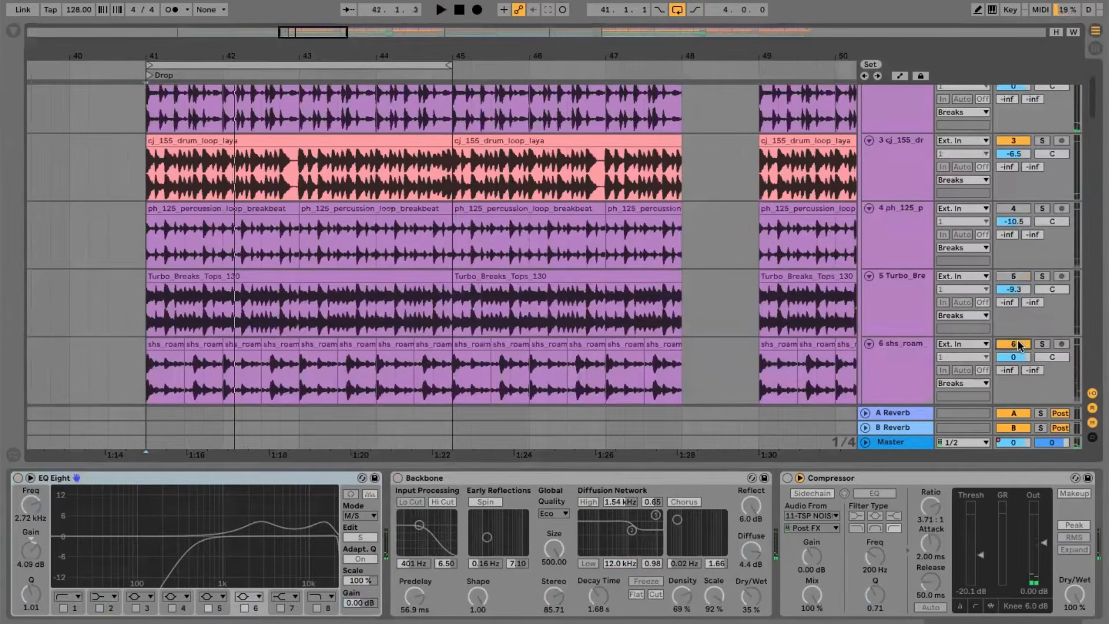
pyautogui.press('space')
pyautogui.click(1011, 277)
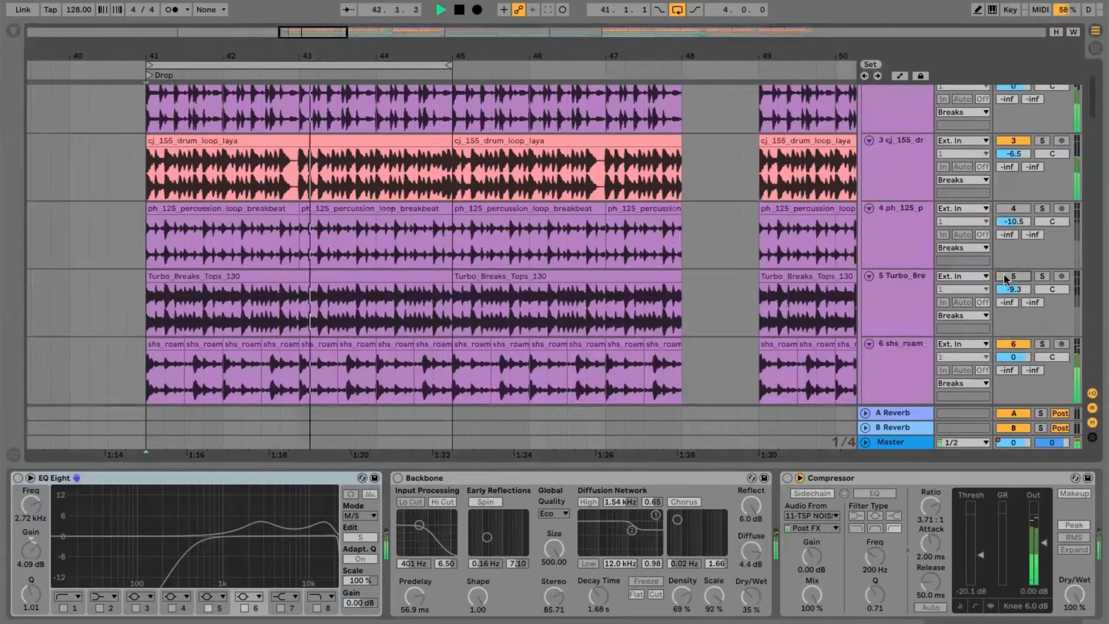
pyautogui.click(1012, 277)
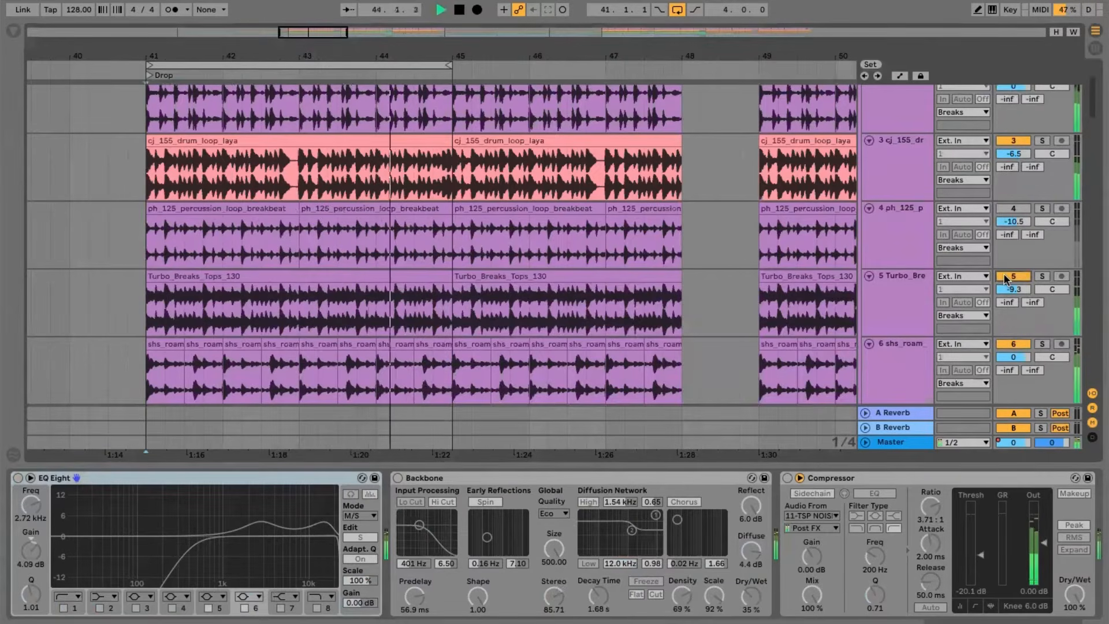
pyautogui.click(1011, 209)
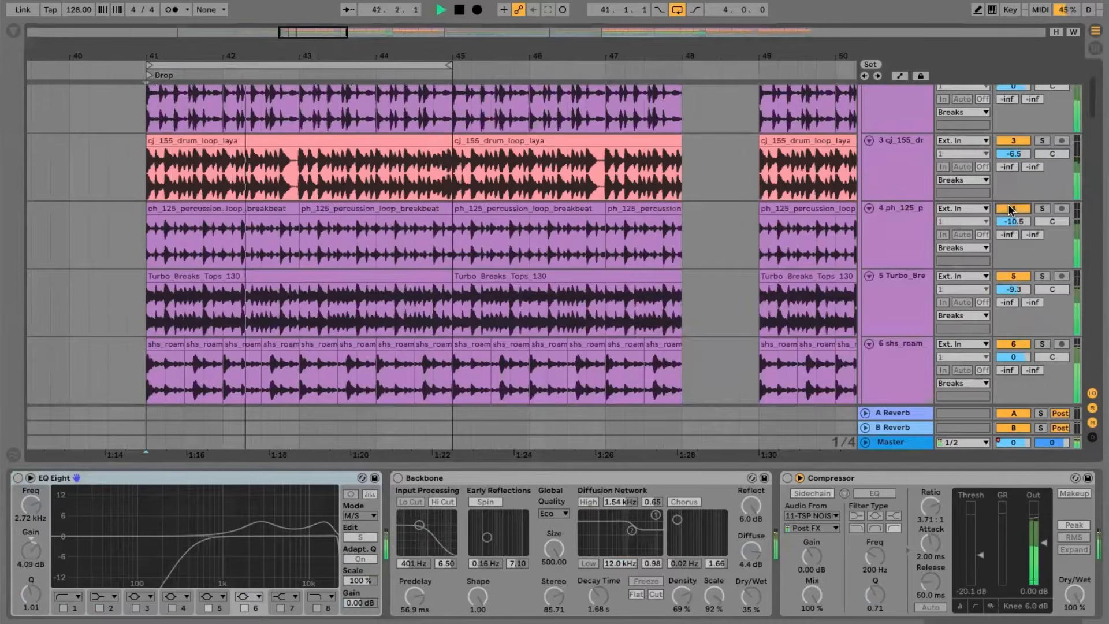
pyautogui.press('space')
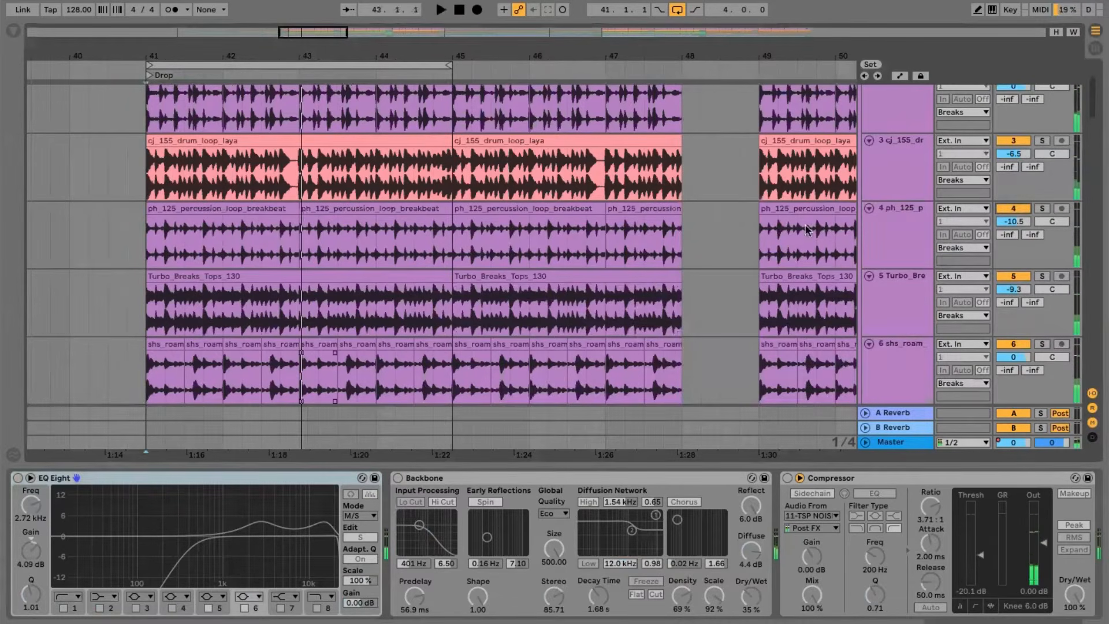
# - Turn on the Backbone reverb on the Breaks group and play the combined loops through it
pyautogui.scroll(3, 677, 195)
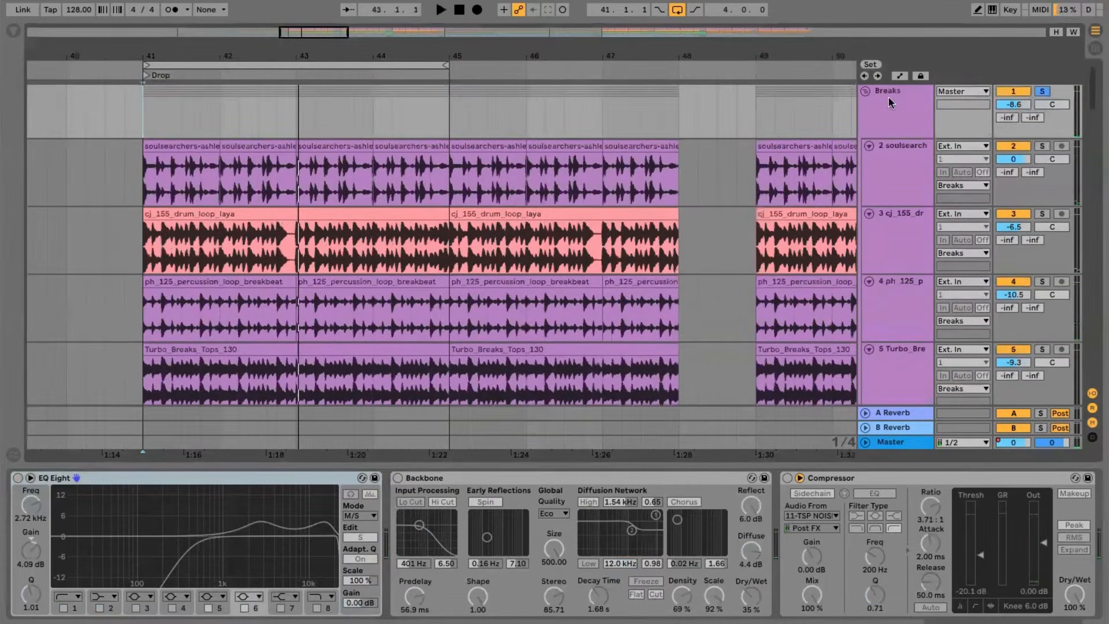
pyautogui.click(888, 96)
pyautogui.click(397, 478)
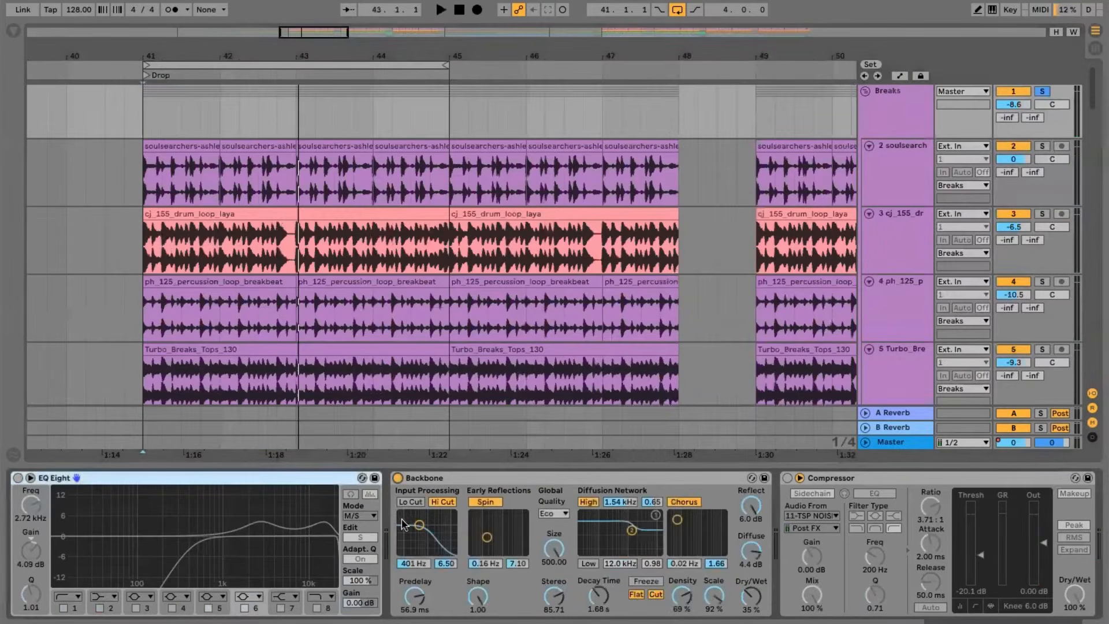
pyautogui.press('space')
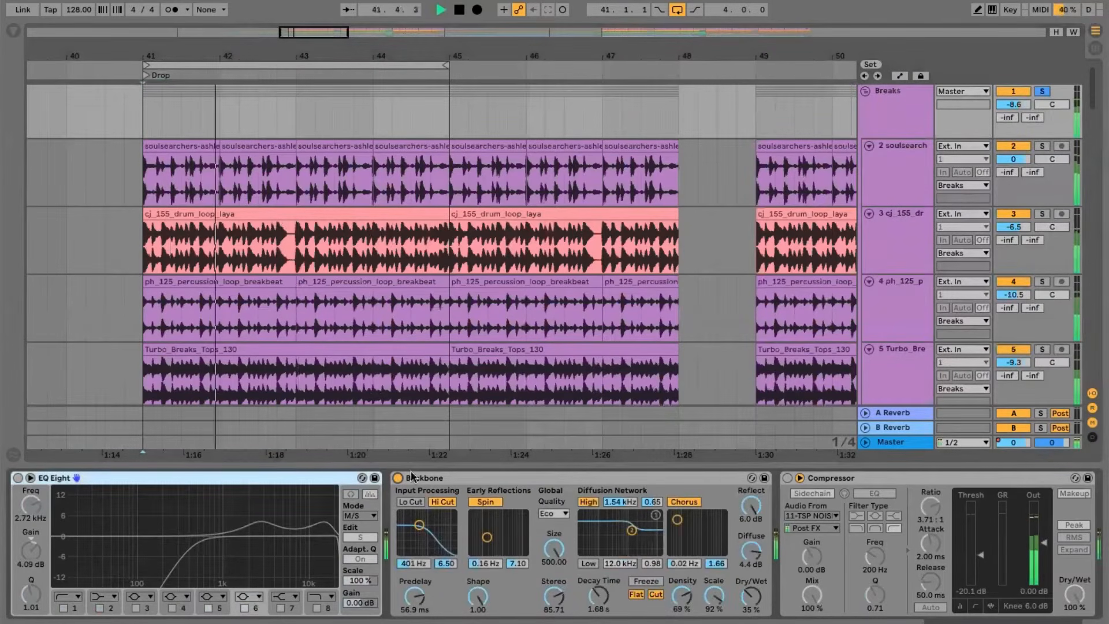
pyautogui.click(598, 477)
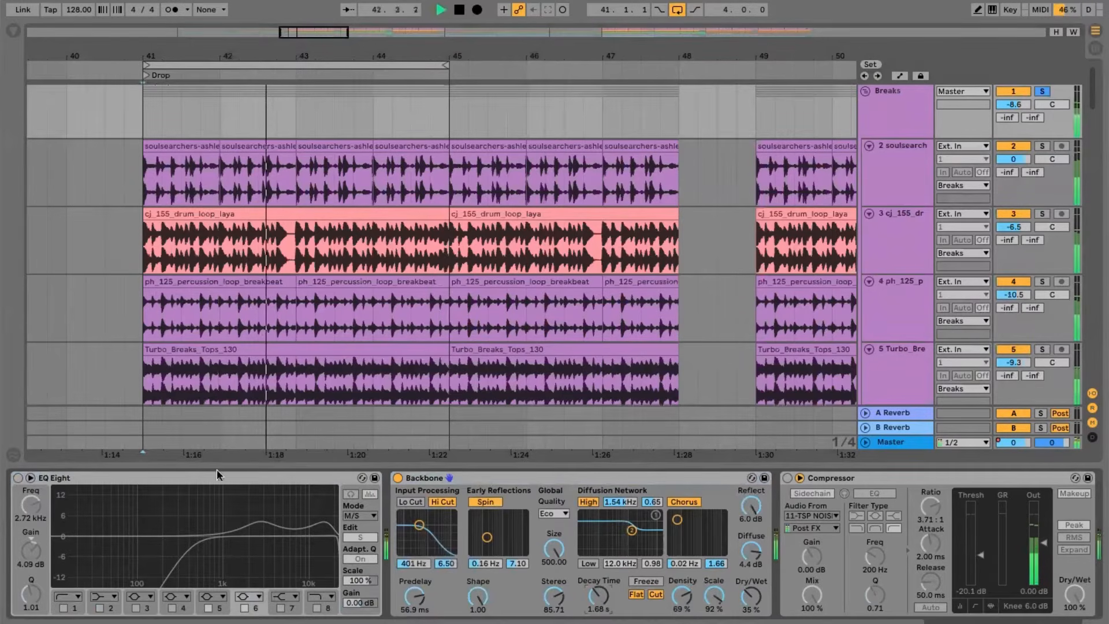
# - Repeatedly start and stop playback of the Breaks group to examine the Backbone reverb's tail
pyautogui.press('space')
pyautogui.press('space')
pyautogui.press('space')
pyautogui.press('space')
pyautogui.press('space')
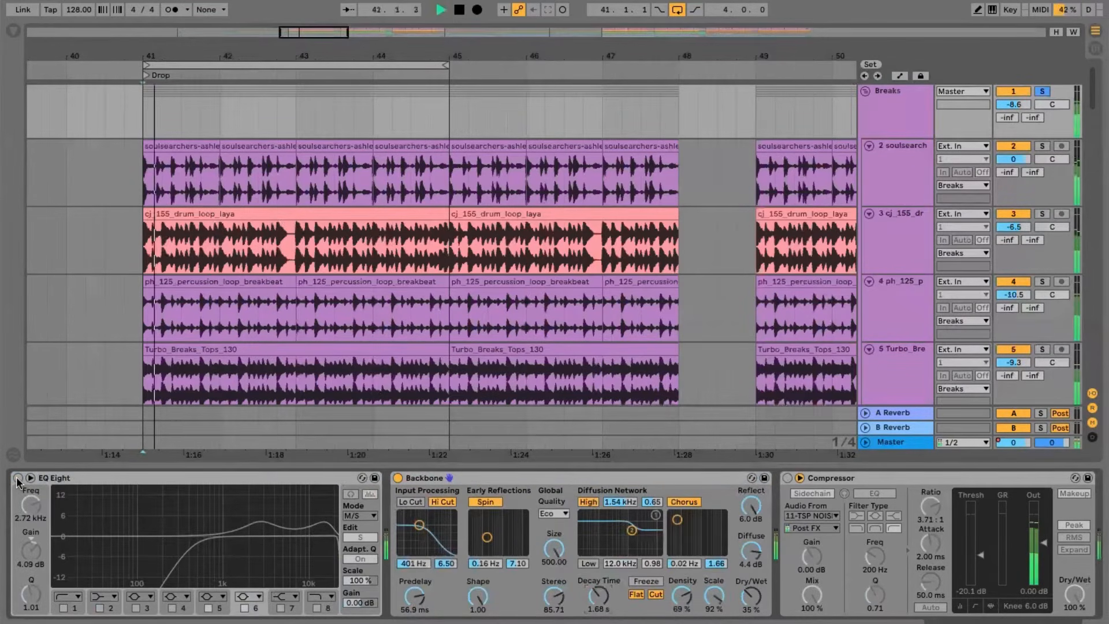
pyautogui.press('space')
pyautogui.press('space')
pyautogui.press('space')
pyautogui.press('space')
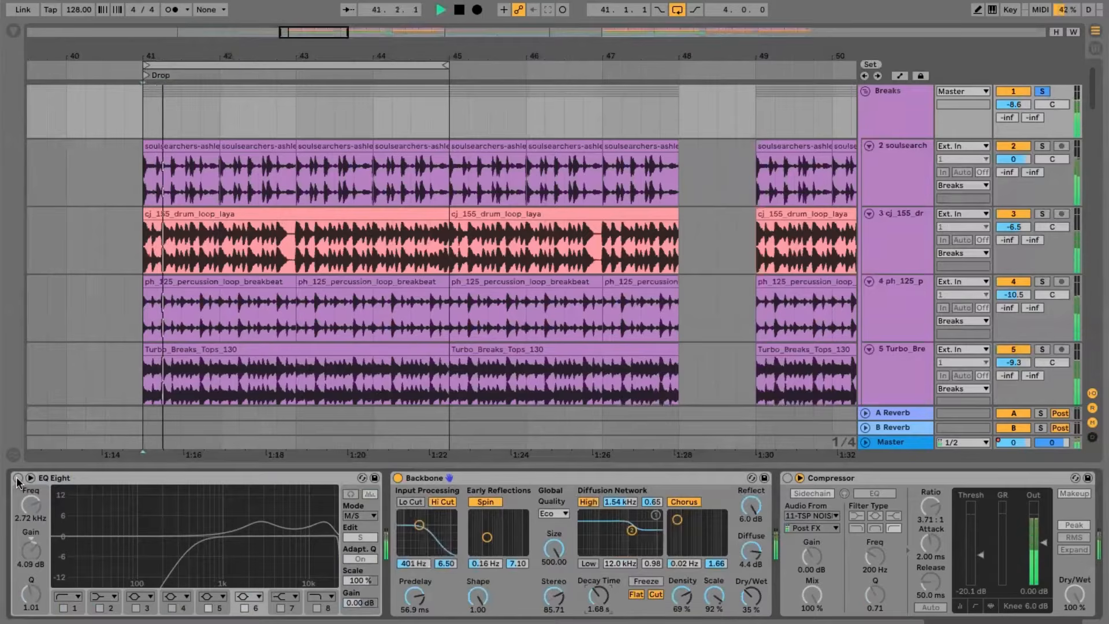
pyautogui.press('space')
pyautogui.press('space')
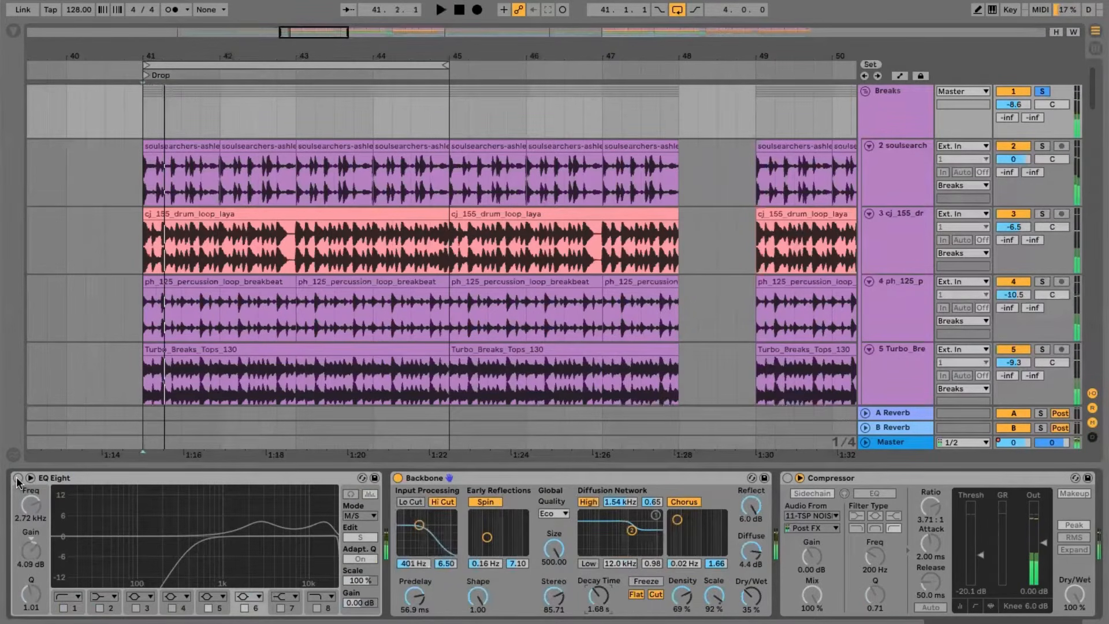
pyautogui.press('space')
pyautogui.press('space')
pyautogui.press('space')
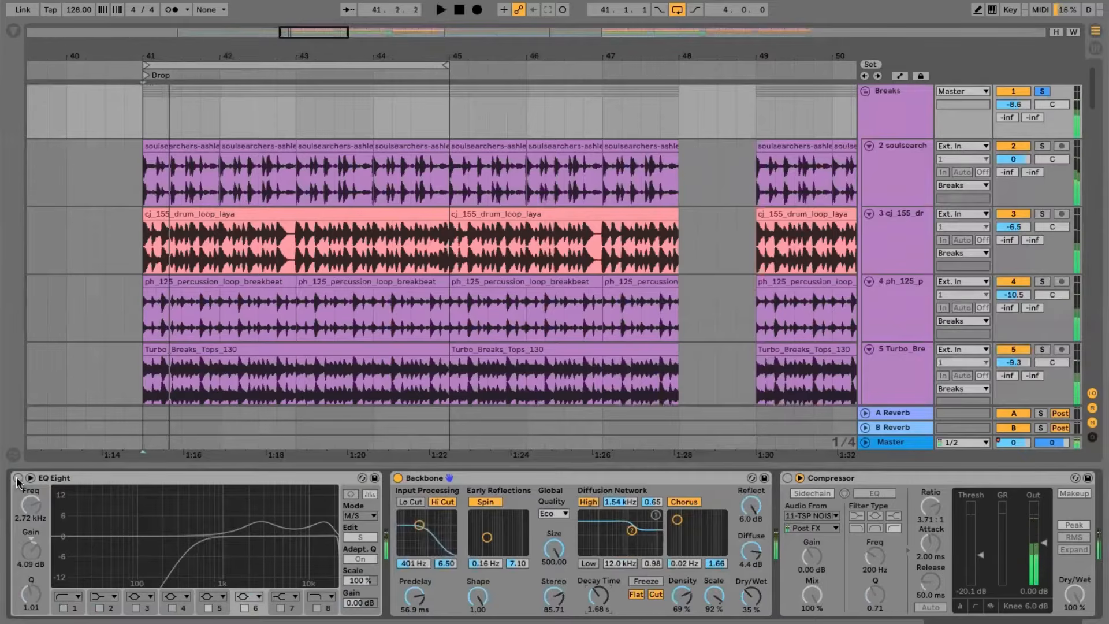
pyautogui.press('space')
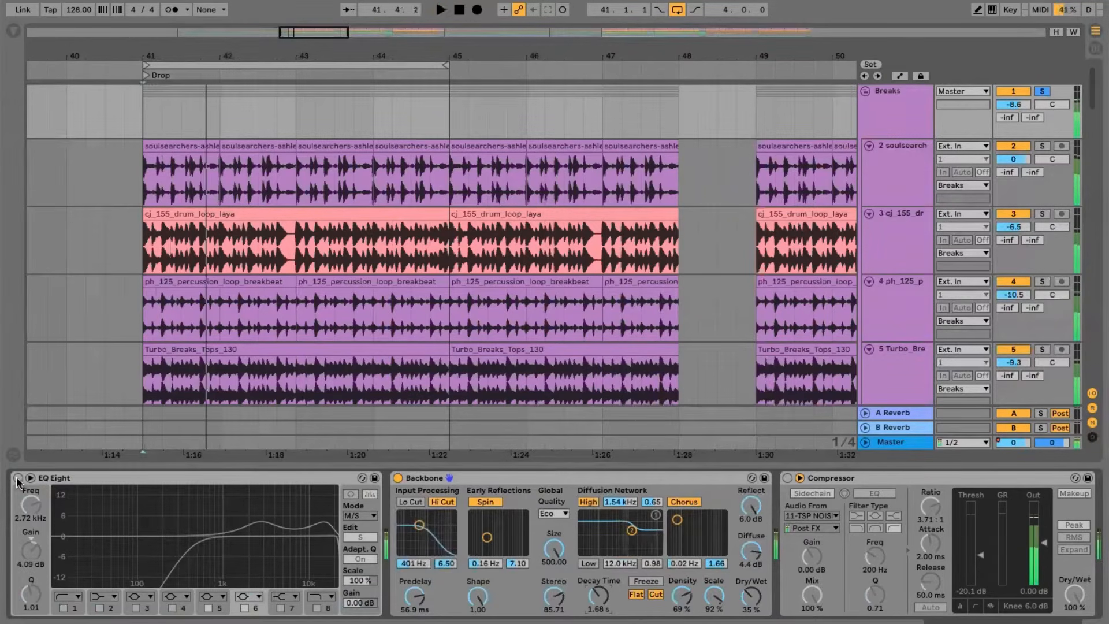
pyautogui.press('space')
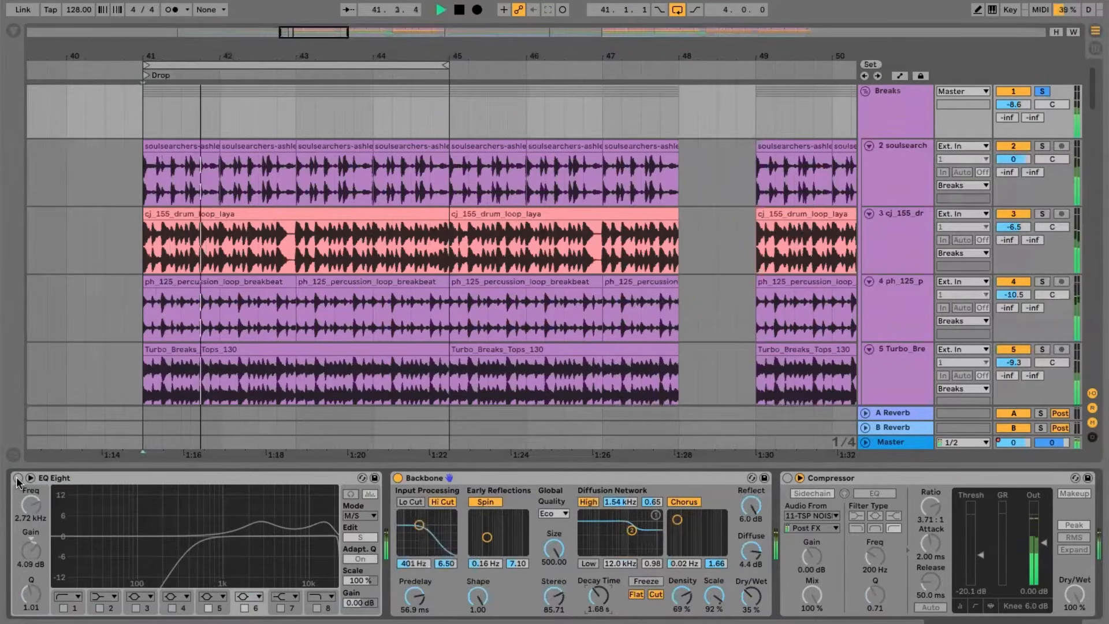
pyautogui.press('space')
pyautogui.press('space')
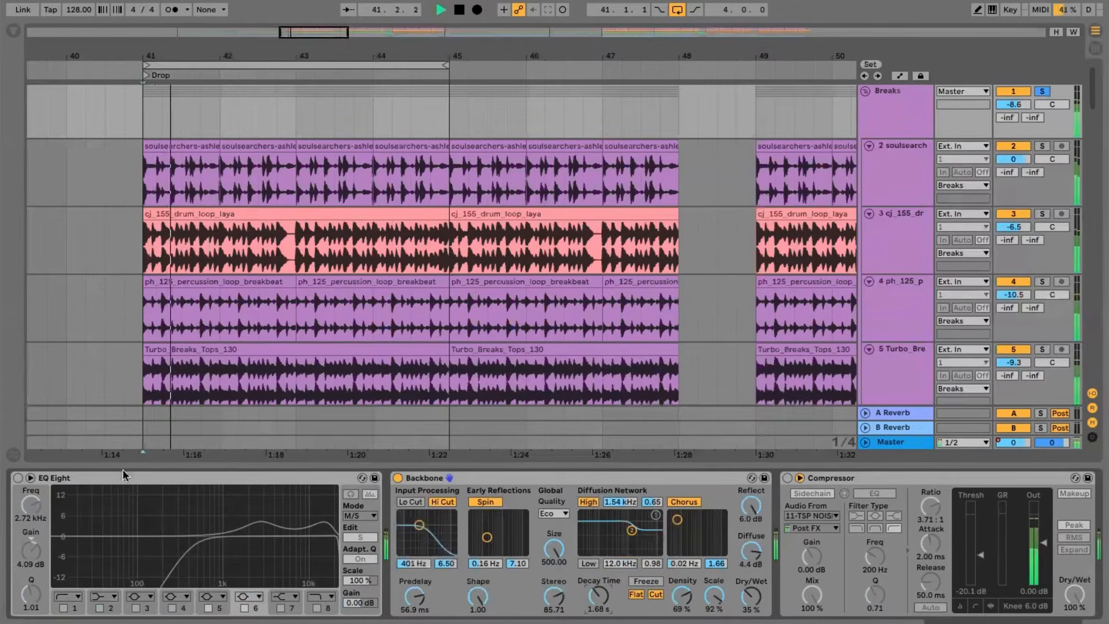
pyautogui.press('space')
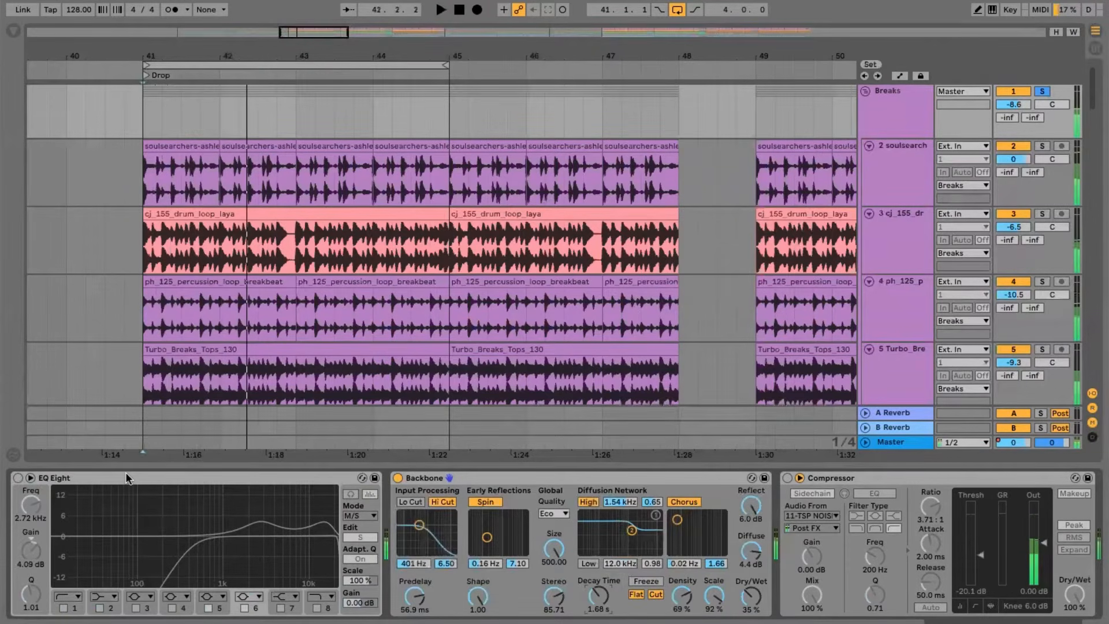
# - Turn on the Breaks group's EQ Eight and disable bands 5 and 6 of its side curve
pyautogui.click(125, 478)
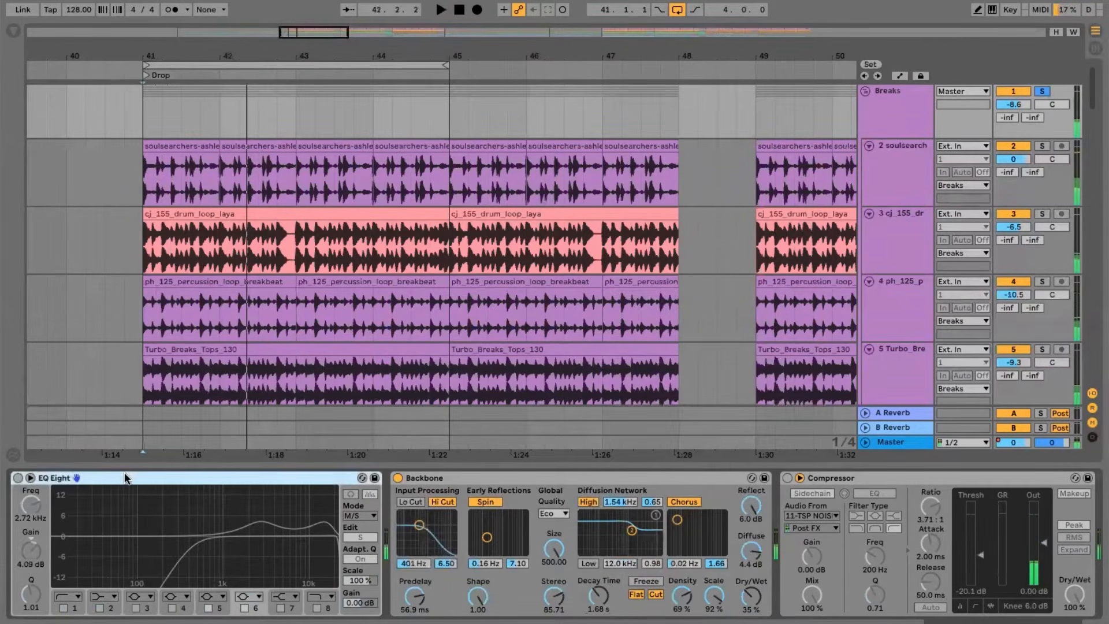
pyautogui.click(18, 478)
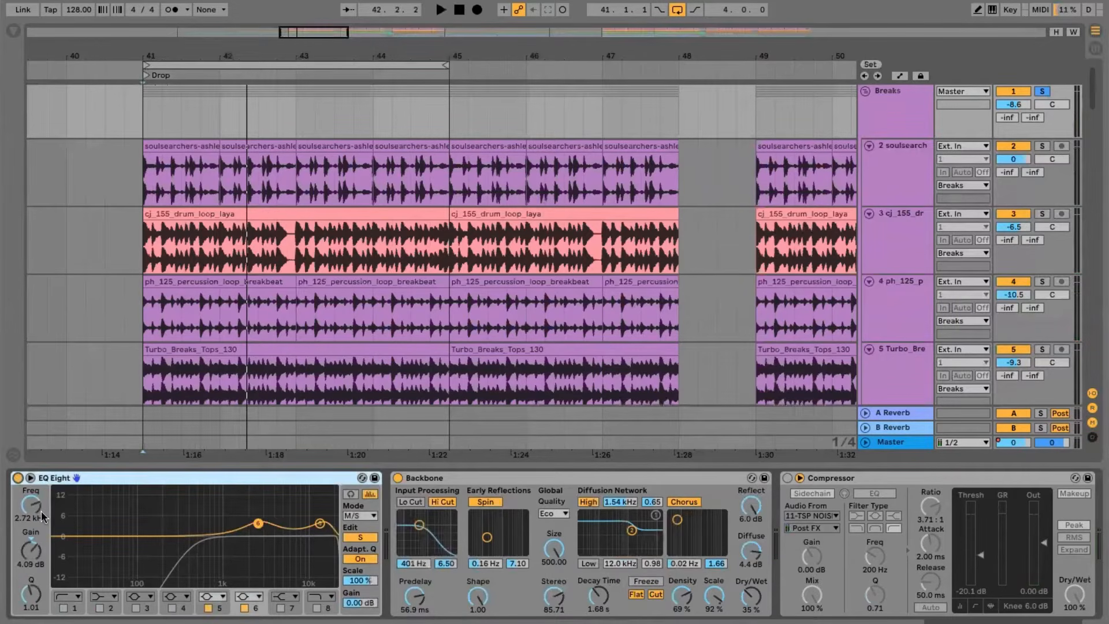
pyautogui.click(209, 608)
pyautogui.click(244, 608)
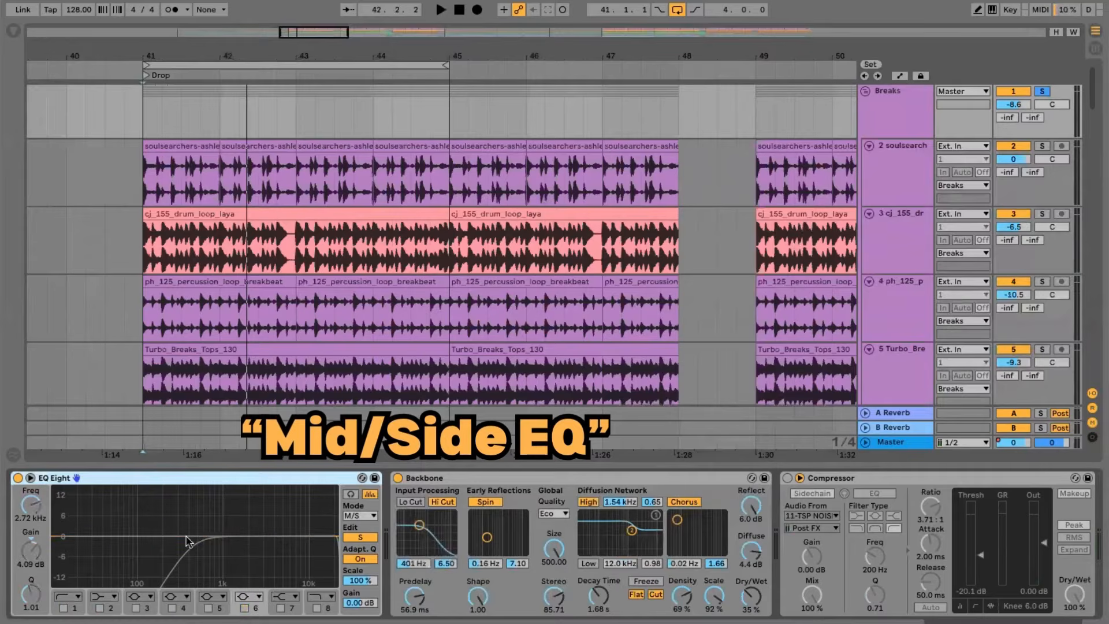
# - Play the Breaks group and re-enable side bands 6 and 5 in EQ Eight during playback
pyautogui.press('space')
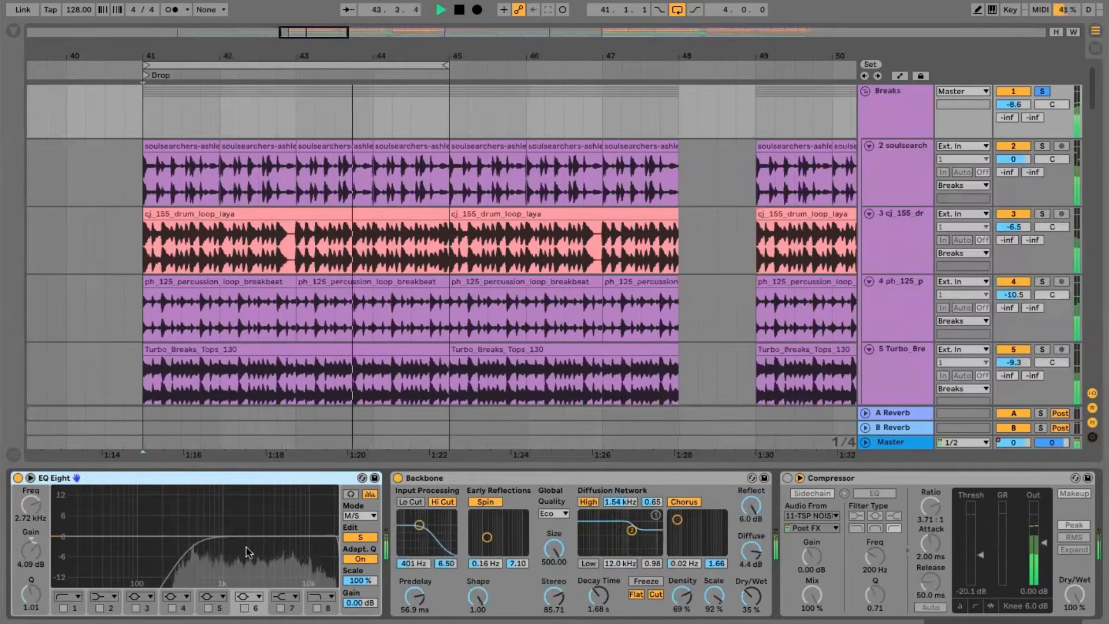
pyautogui.moveTo(257, 537); pyautogui.dragTo(258, 523)
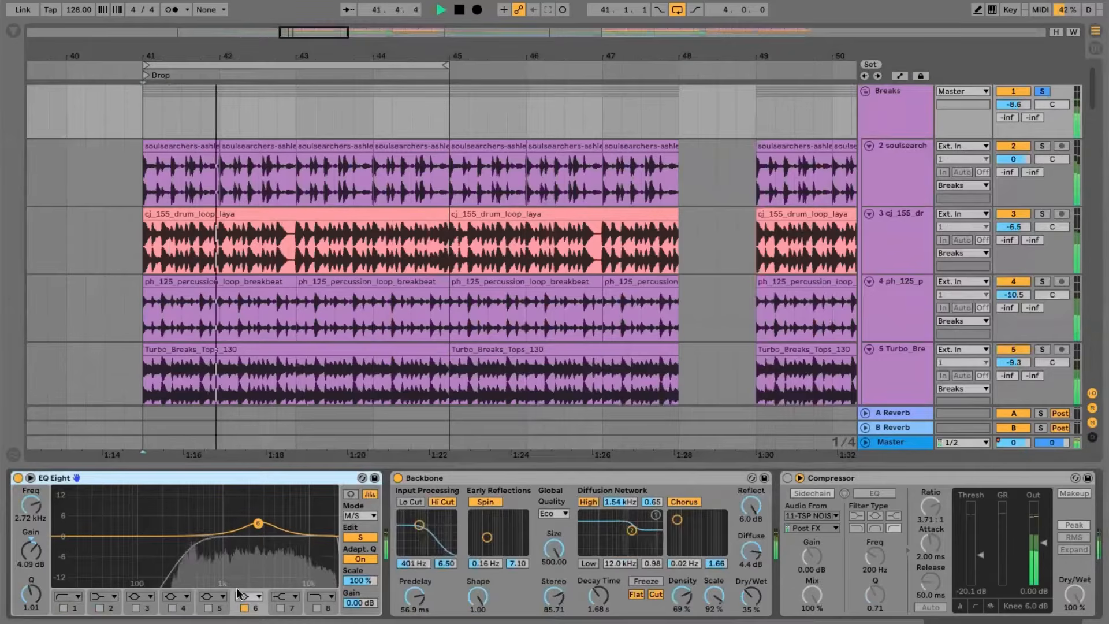
pyautogui.click(208, 608)
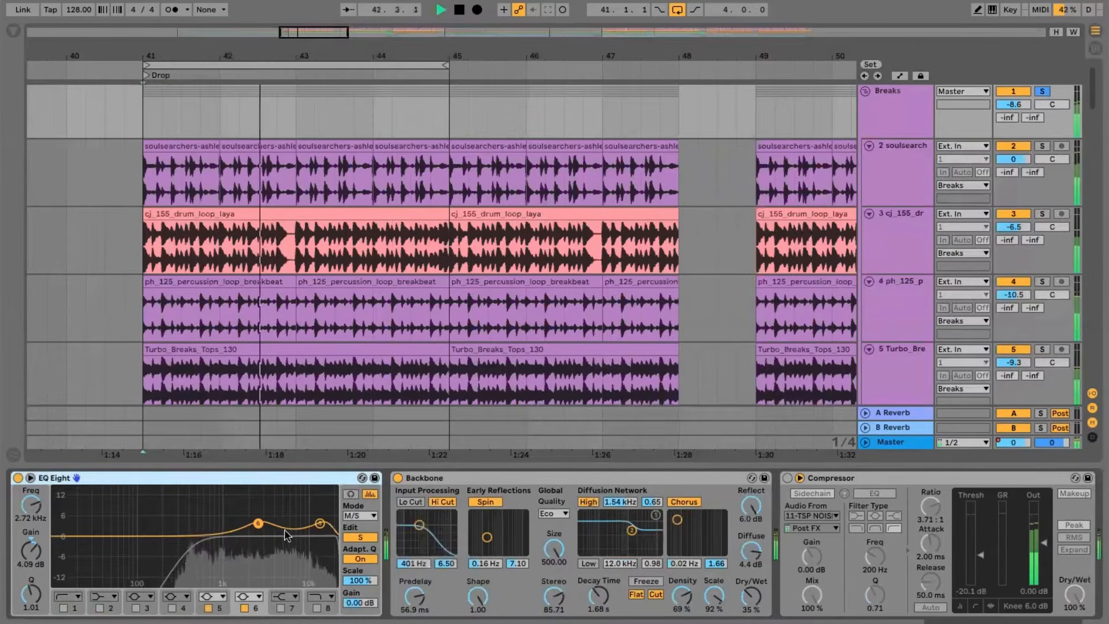
# - Switch EQ Eight to Stereo mode during playback for comparison and return it to M/S mode
pyautogui.click(360, 515)
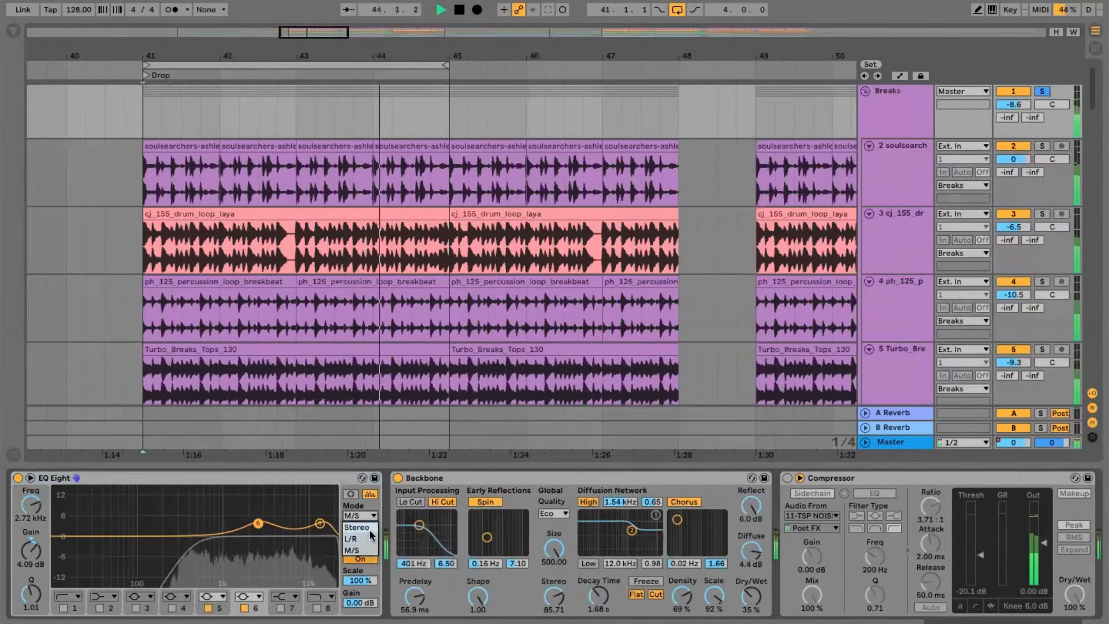
pyautogui.click(370, 527)
pyautogui.click(367, 516)
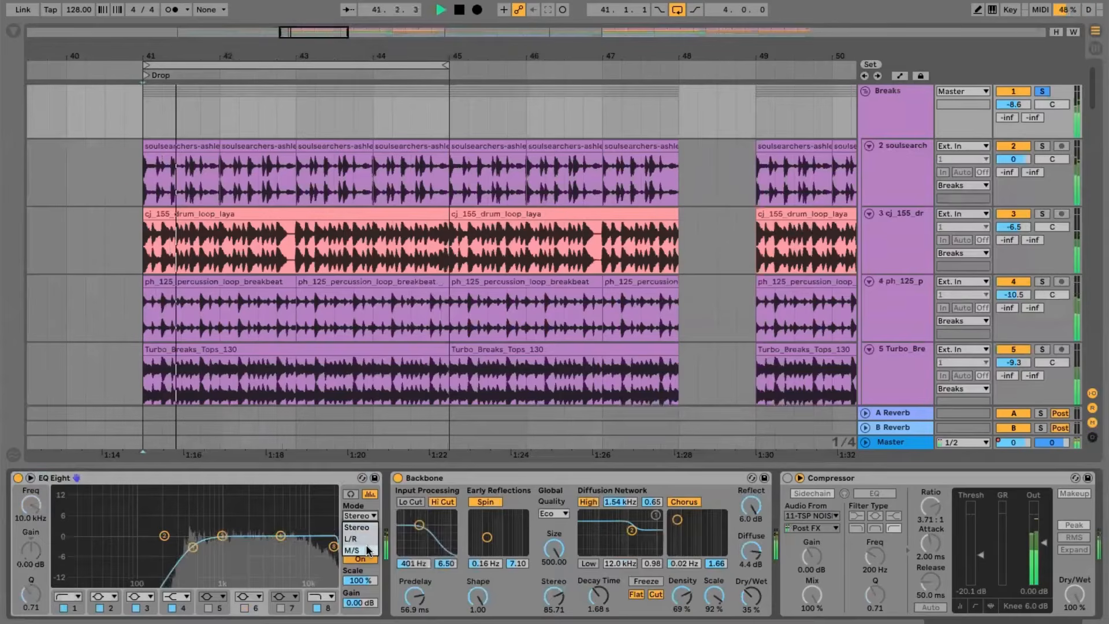
pyautogui.click(367, 551)
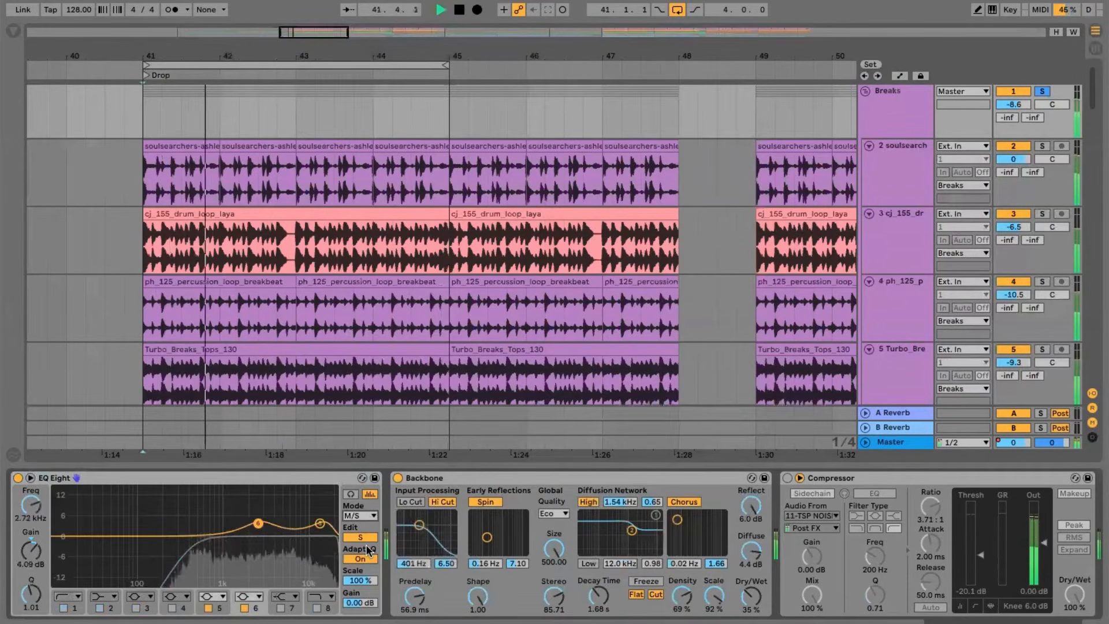
# - Try boosting the 15.0 kHz side band to 15.0 dB with Q 0.10, and restore it to 4.09 dB and Q 0.71
pyautogui.moveTo(258, 536); pyautogui.dragTo(258, 523)
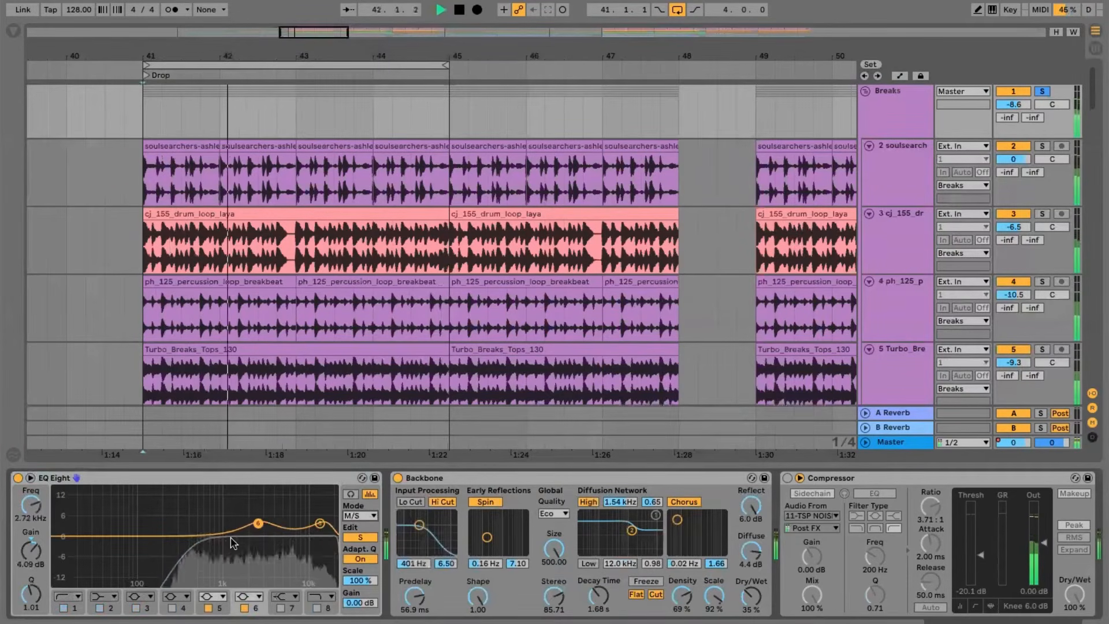
pyautogui.click(319, 523)
pyautogui.moveTo(37, 560); pyautogui.dragTo(37, 508)
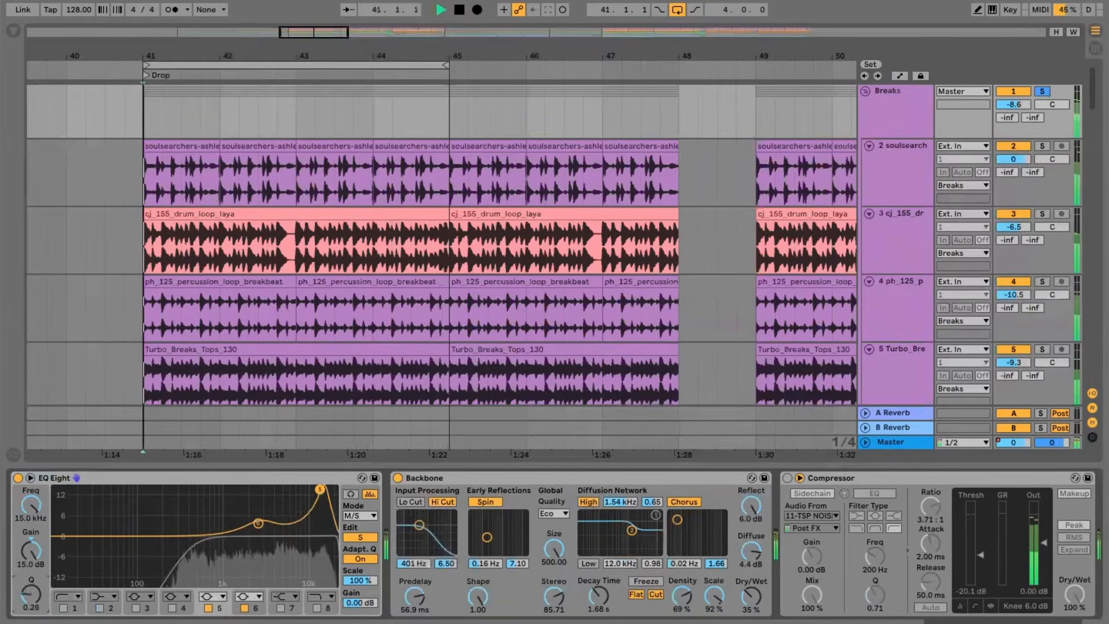
pyautogui.moveTo(31, 594); pyautogui.dragTo(31, 618)
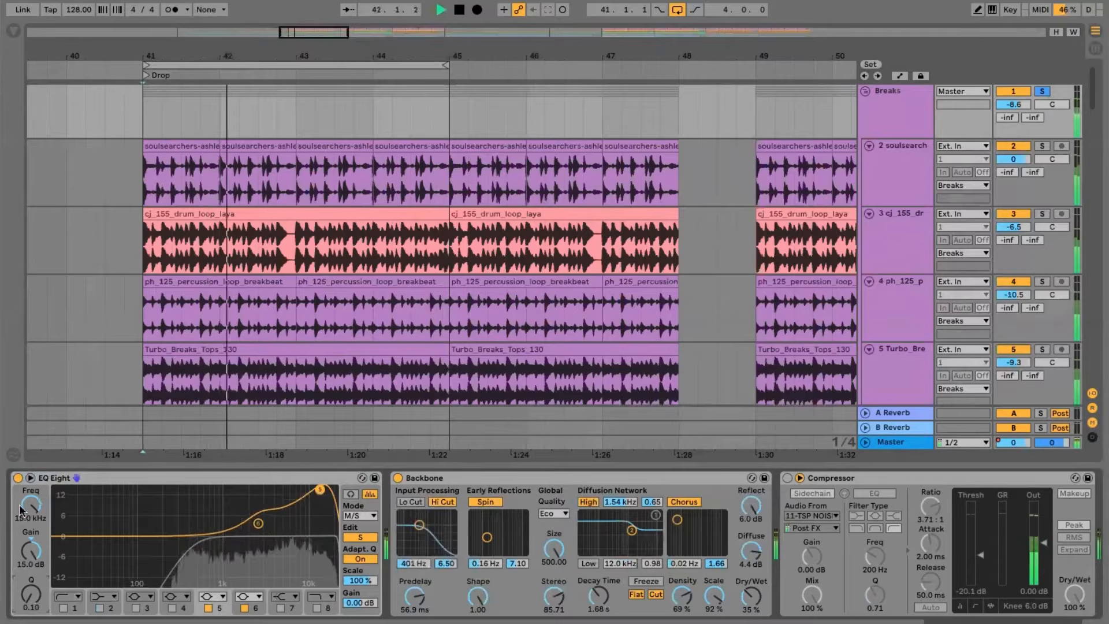
pyautogui.moveTo(32, 503); pyautogui.dragTo(17, 563)
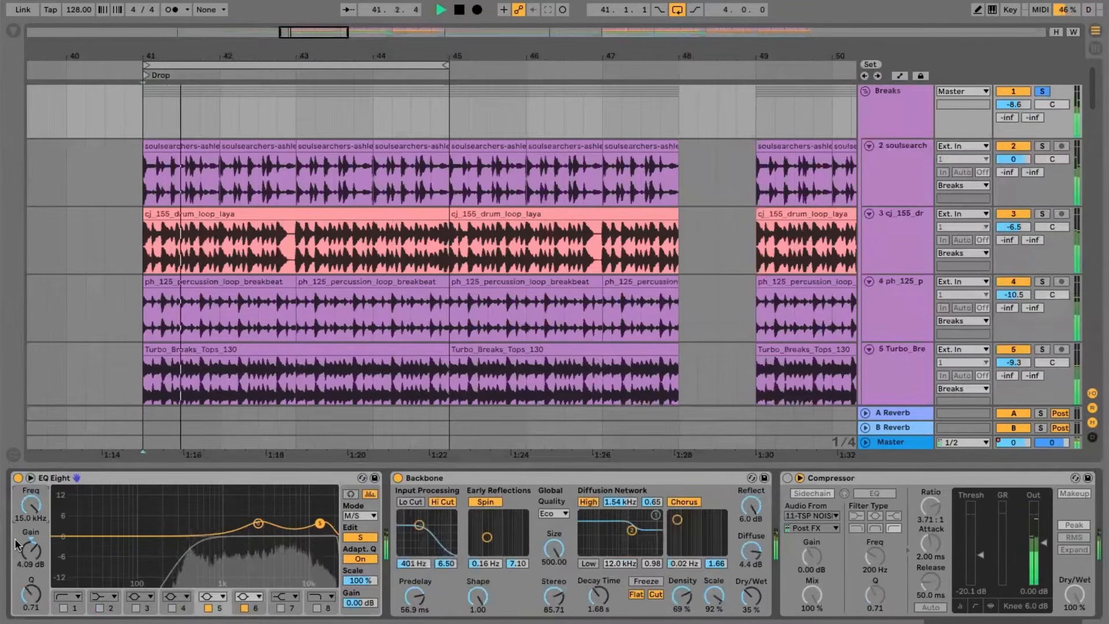
# - Compare EQ Eight's Stereo mode once more, restore M/S mode and stop playback
pyautogui.click(361, 515)
pyautogui.click(360, 524)
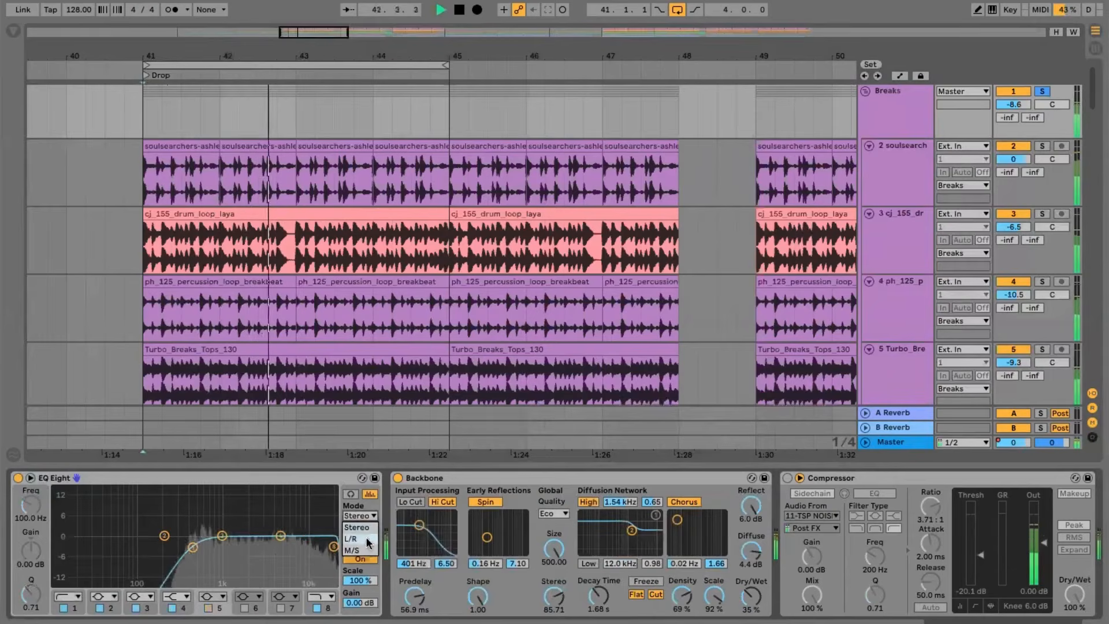
pyautogui.hotkey('ctrl', 'z')
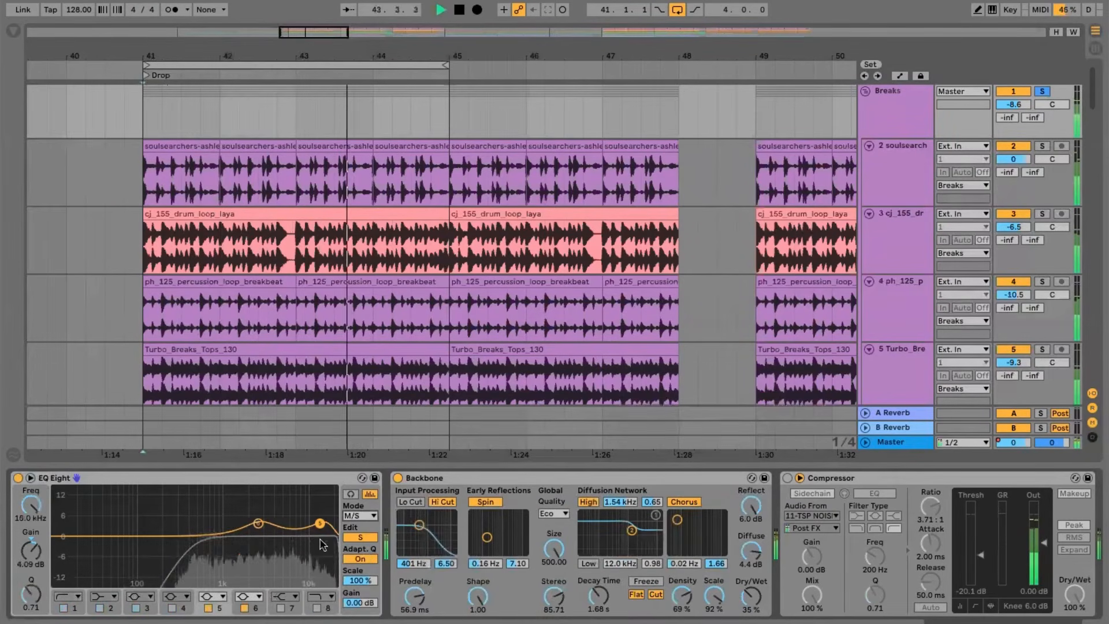
pyautogui.press('space')
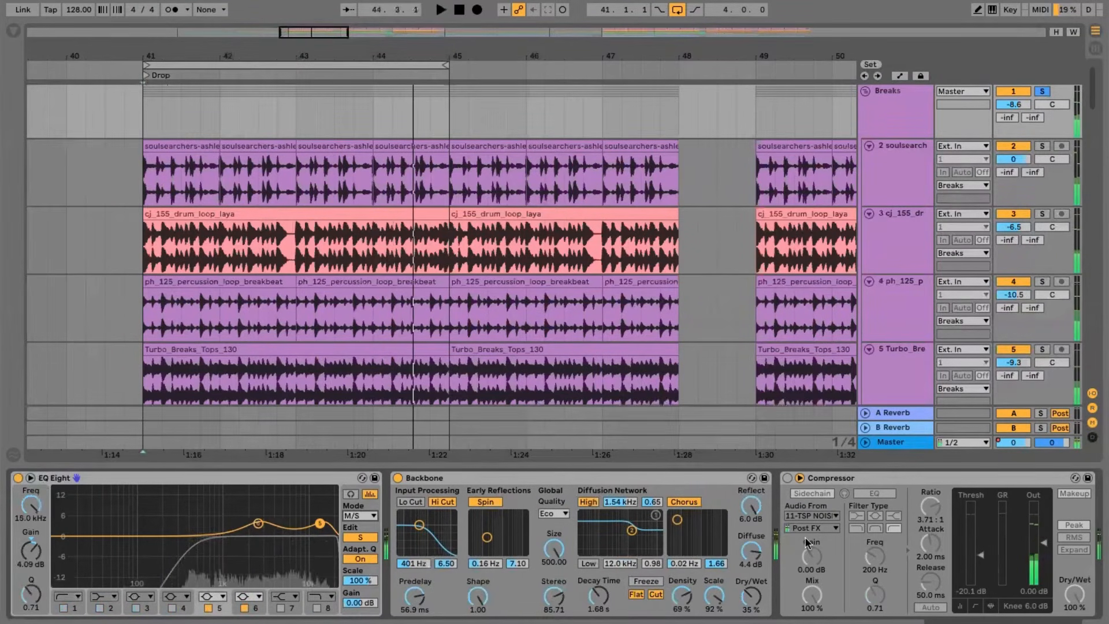
# - Turn on the first sidechain Compressor after Backbone, the one fed by track 11
pyautogui.hotkey('ctrl', 'v')
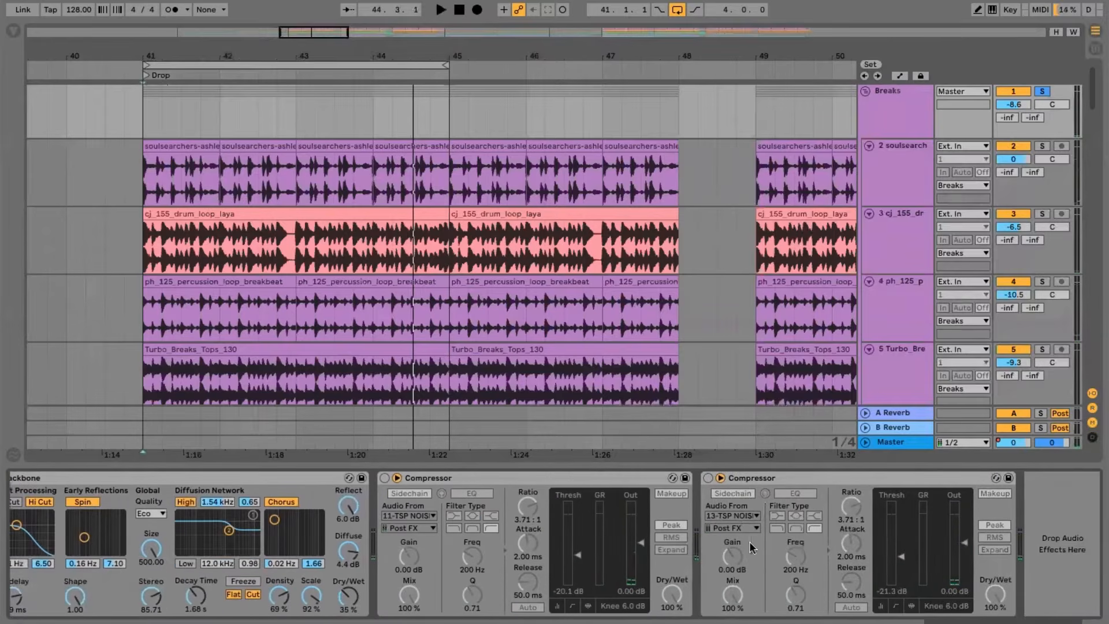
pyautogui.click(384, 478)
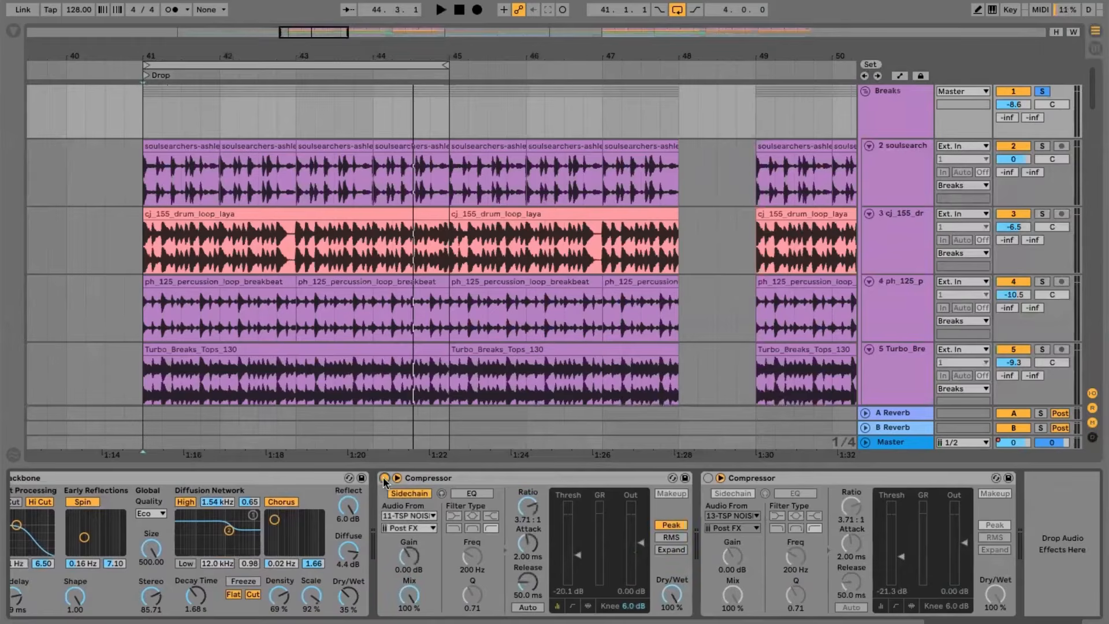
# - Review the first Compressor's sidechain source options, and audition the breaks with this Compressor active
pyautogui.click(419, 515)
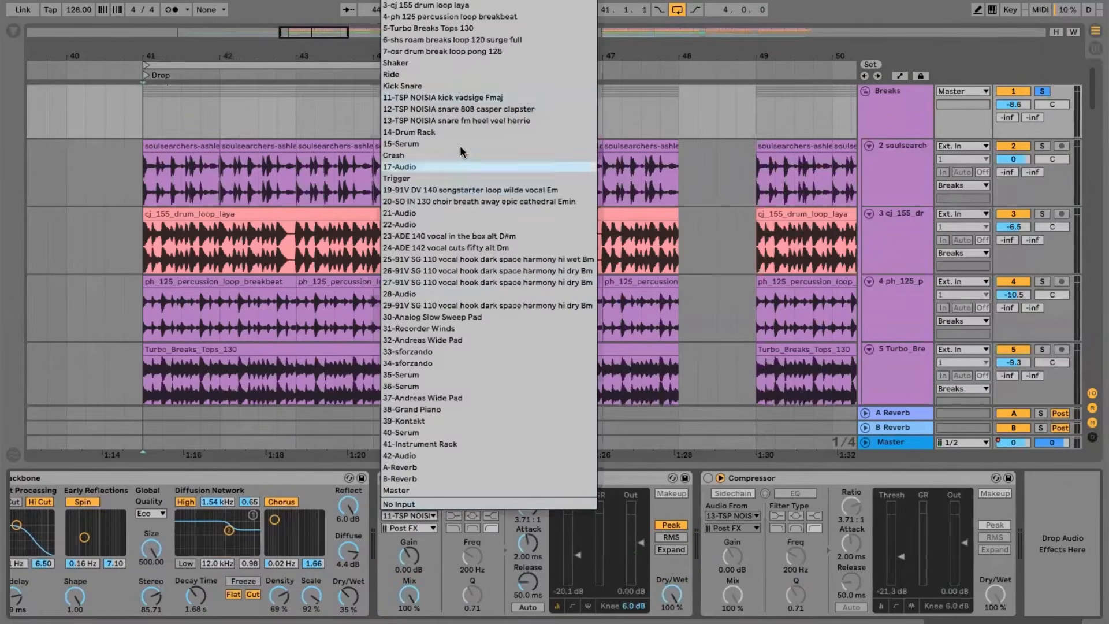
pyautogui.click(510, 536)
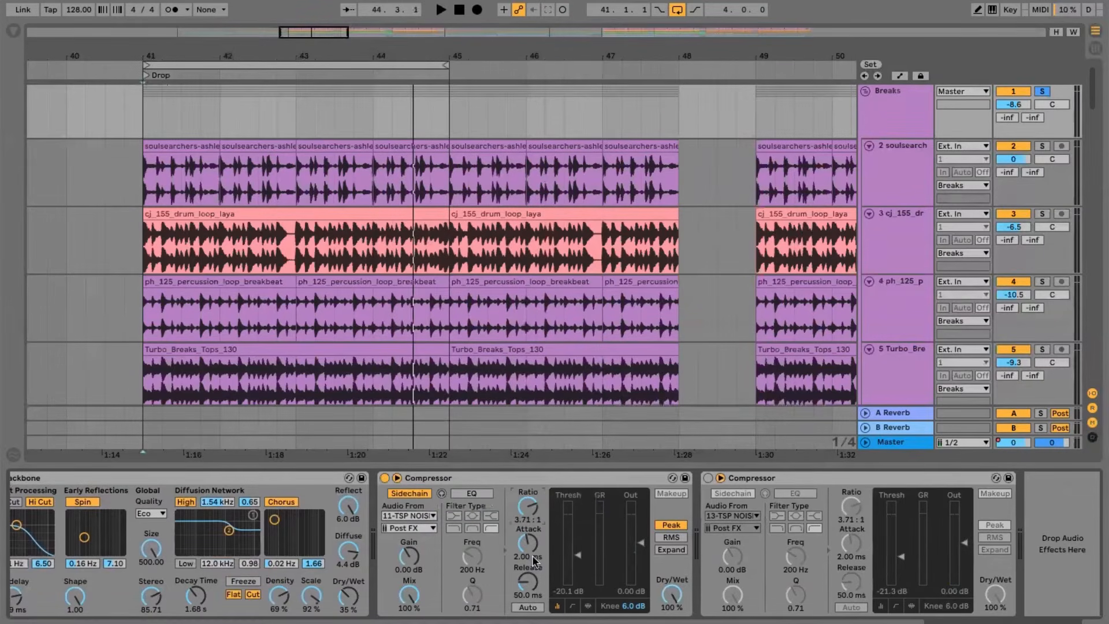
pyautogui.press('space')
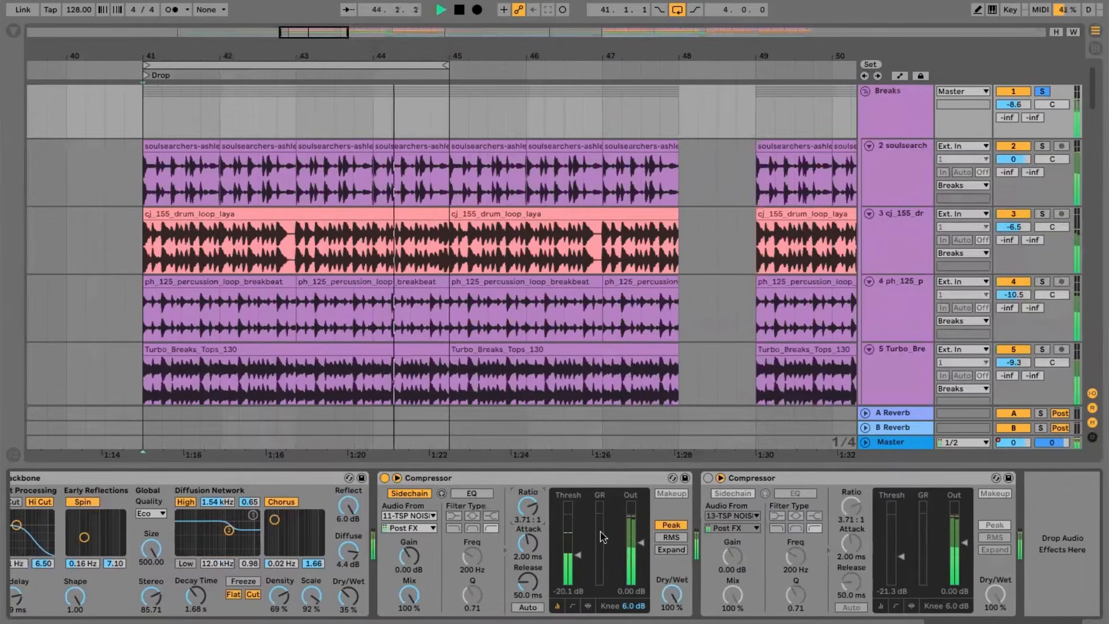
pyautogui.click(397, 478)
pyautogui.click(396, 478)
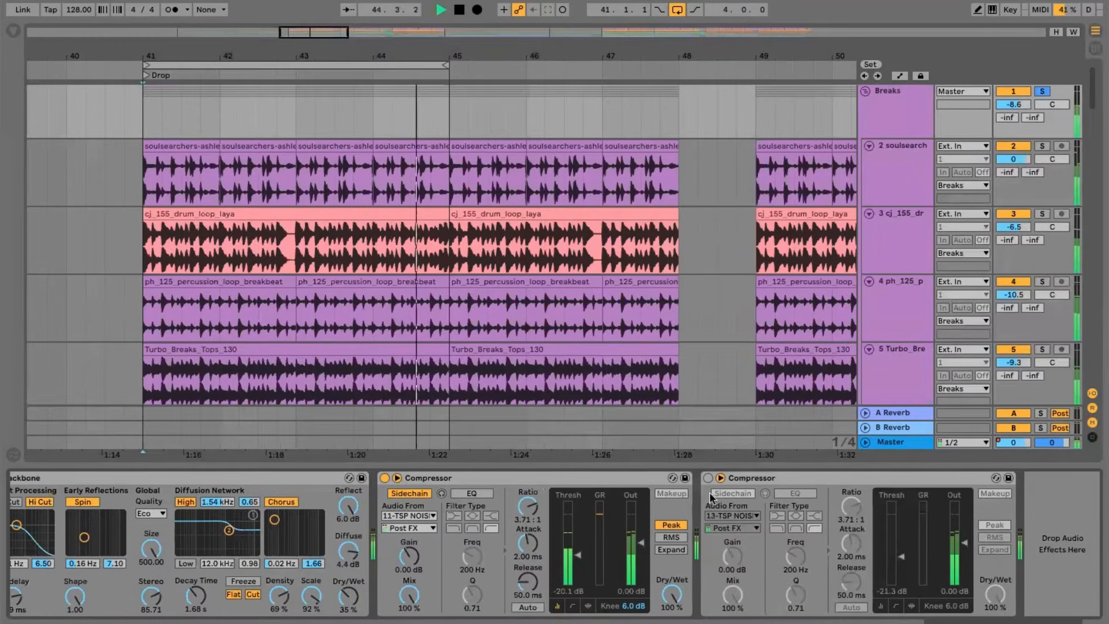
pyautogui.press('space')
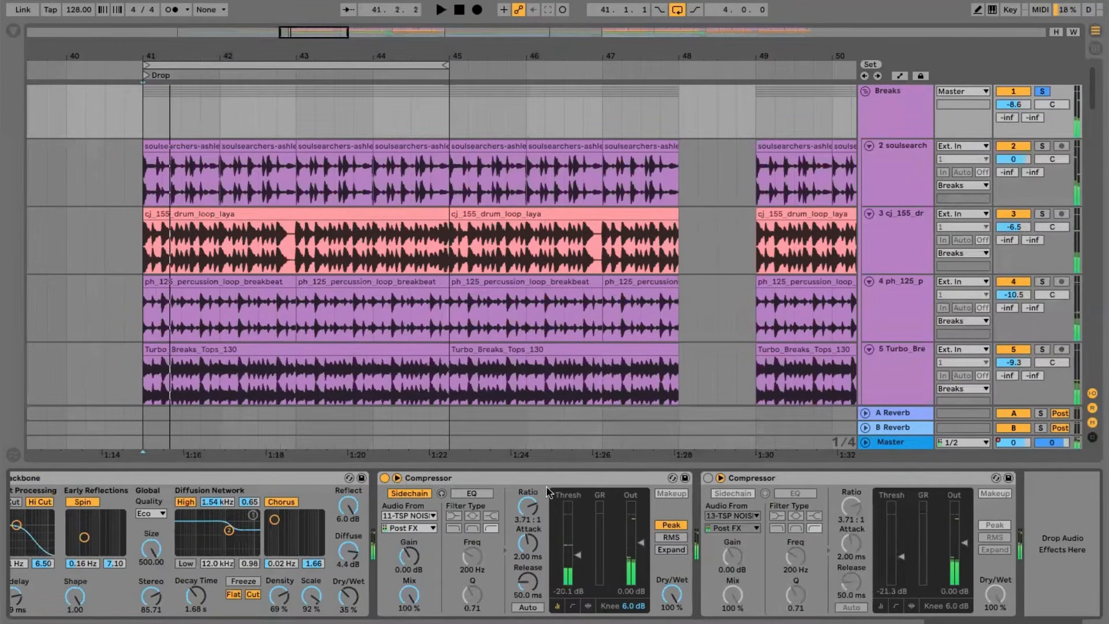
# - Turn on the second sidechain Compressor, fed by track 13, and audition the breaks through both Compressors
pyautogui.click(708, 478)
pyautogui.press('space')
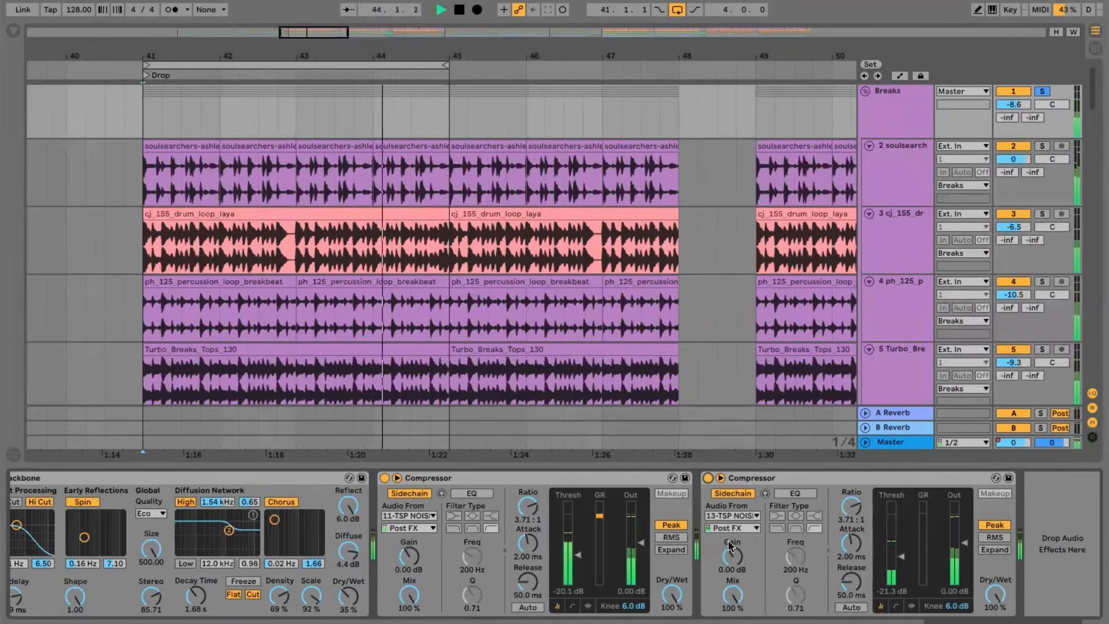
pyautogui.press('space')
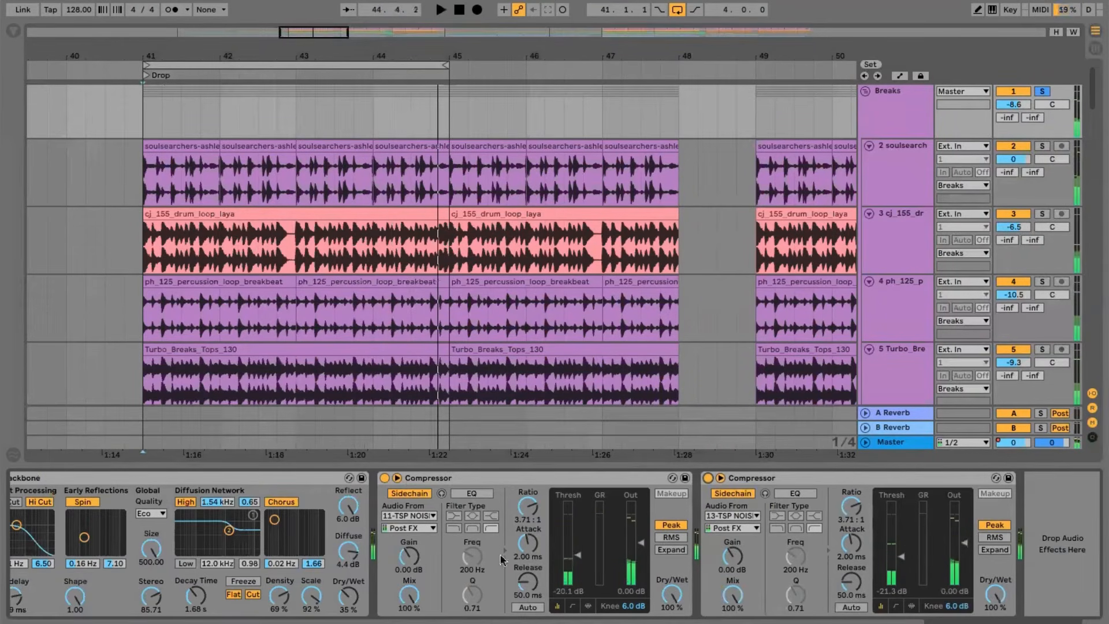
# - Solo track 7 with the osr_drum_break_loop_pong_128 loop and start playback
pyautogui.hotkey('ctrl', 'alt', 'l')
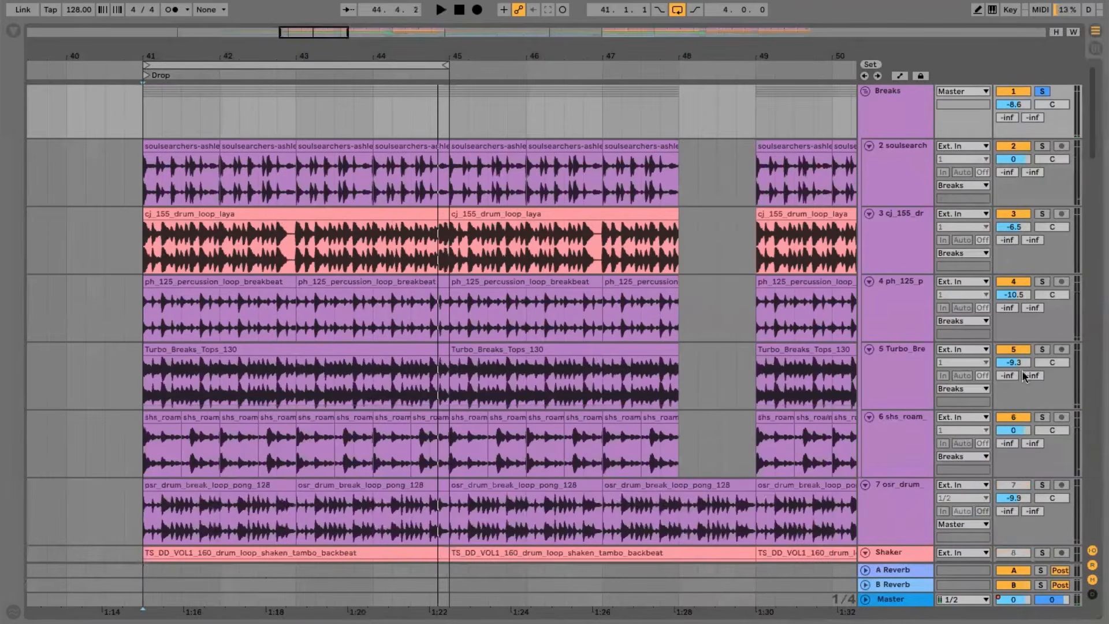
pyautogui.scroll(-3, 1001, 442)
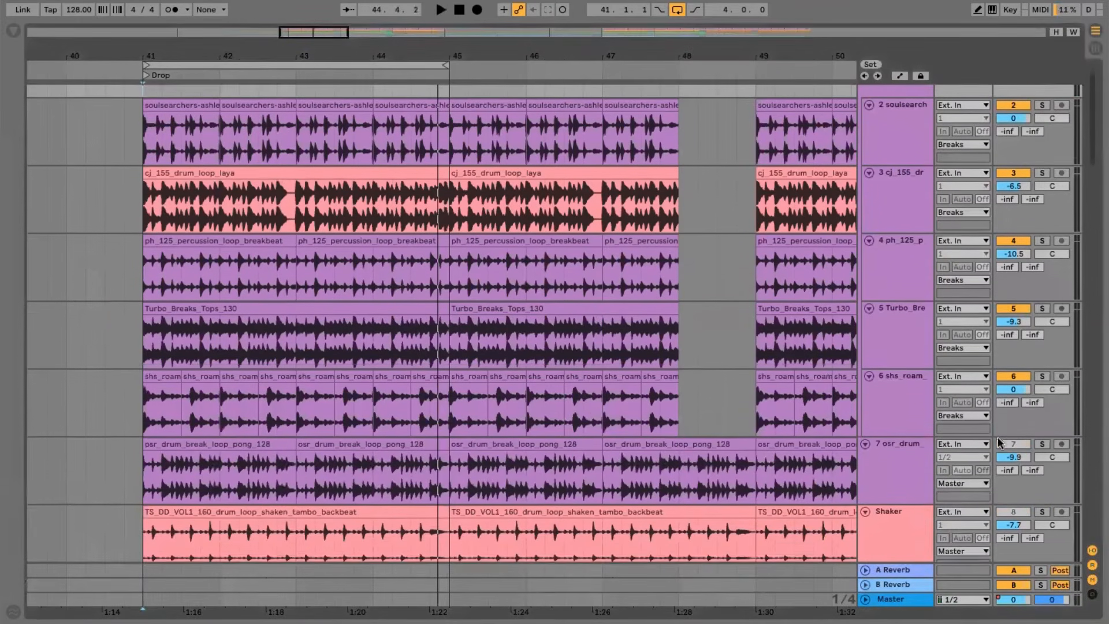
pyautogui.click(1042, 443)
pyautogui.press('space')
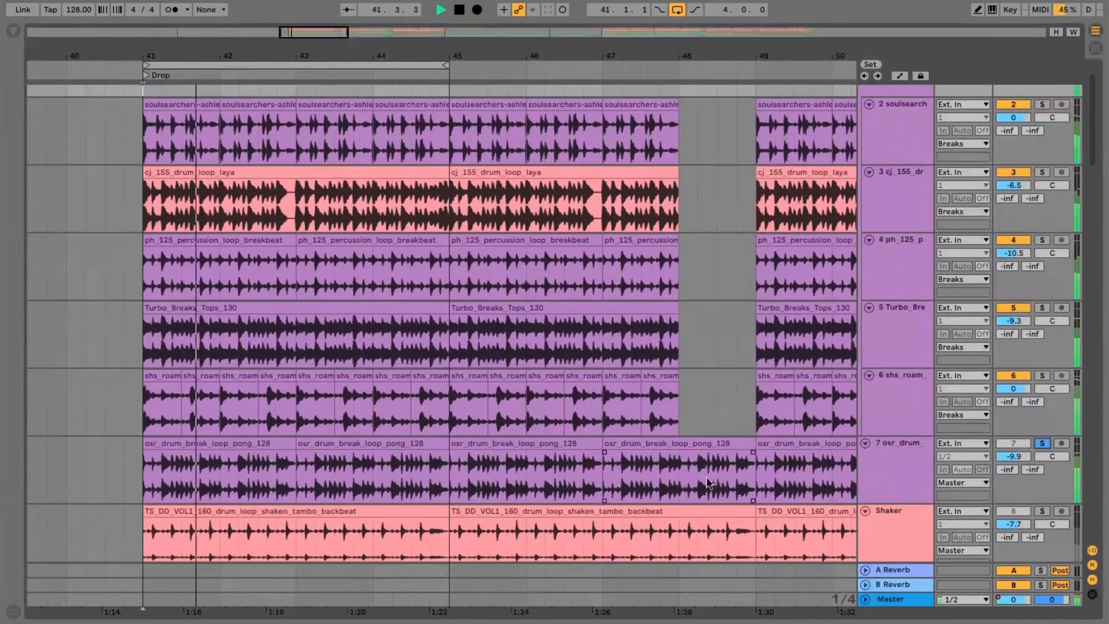
# - Examine the Glue Compressor and EQ Eight settings on track 7 during playback, and stop playback
pyautogui.hotkey('ctrl', 'alt', 'l')
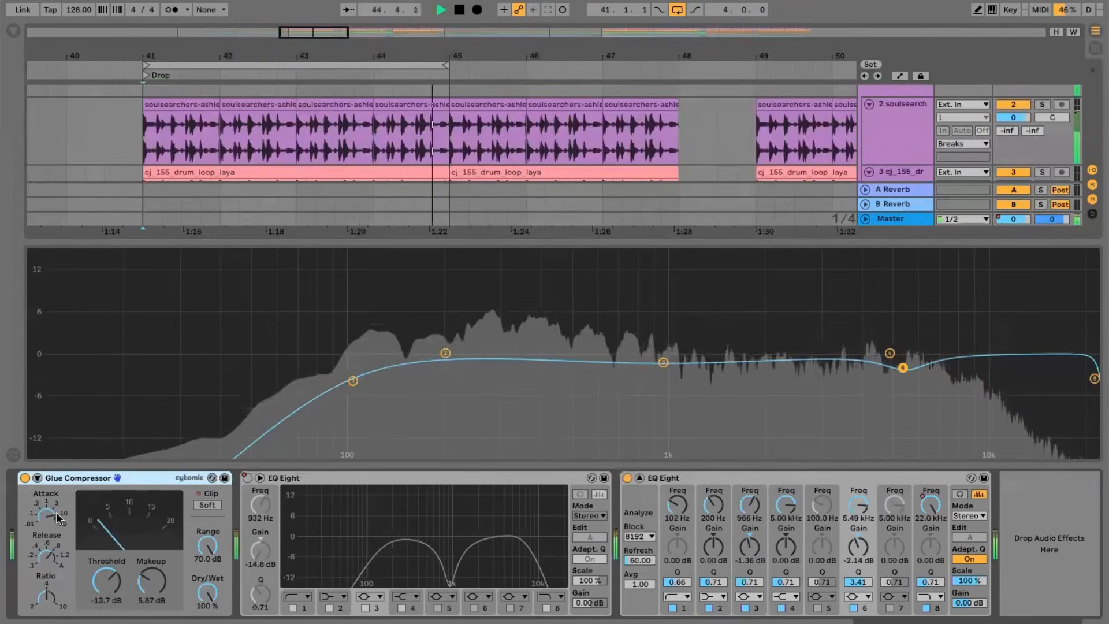
pyautogui.press('space')
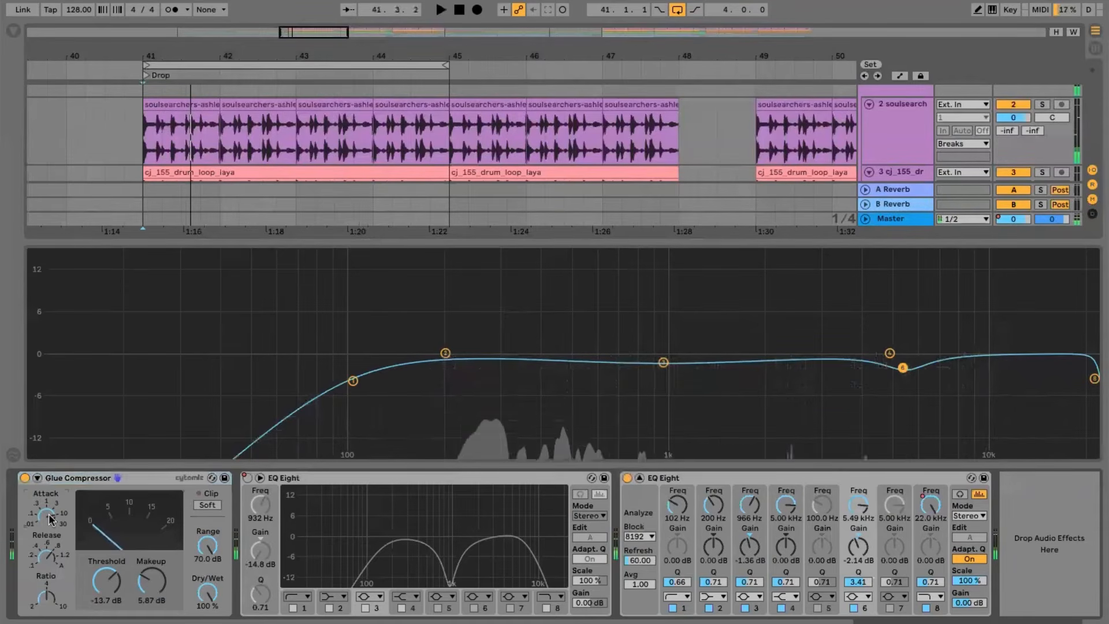
pyautogui.press('space')
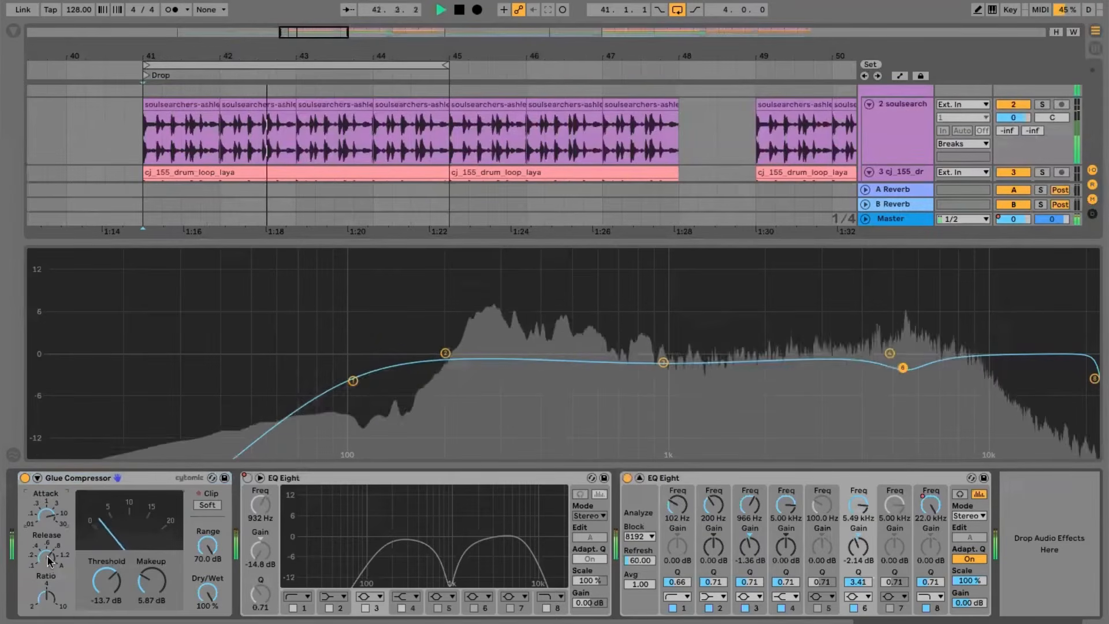
pyautogui.click(669, 479)
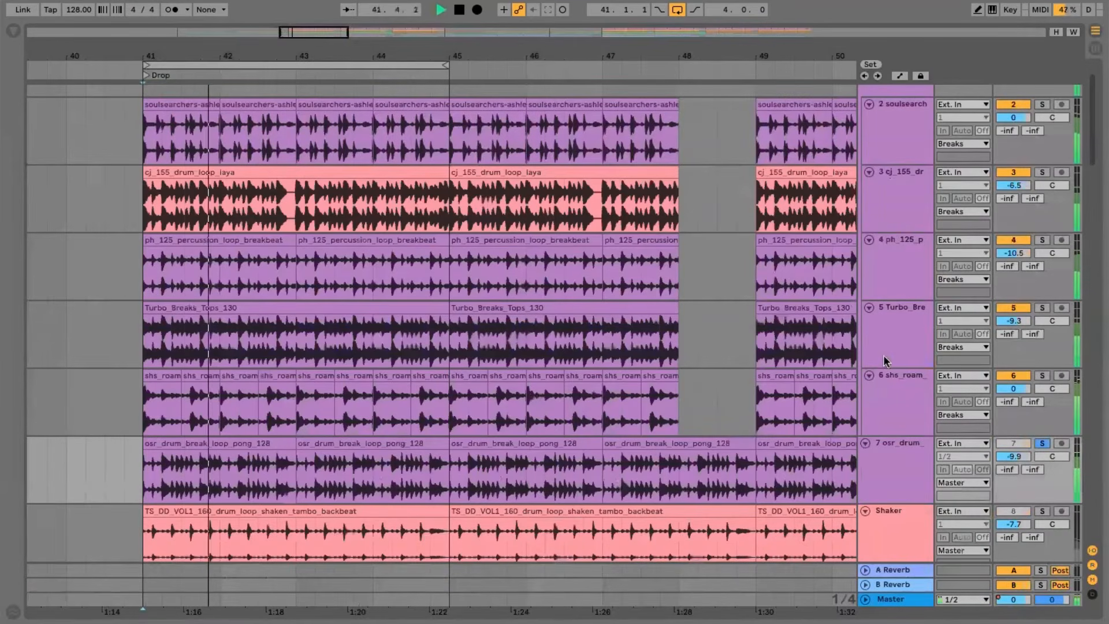
pyautogui.scroll(-1, 861, 388)
pyautogui.press('space')
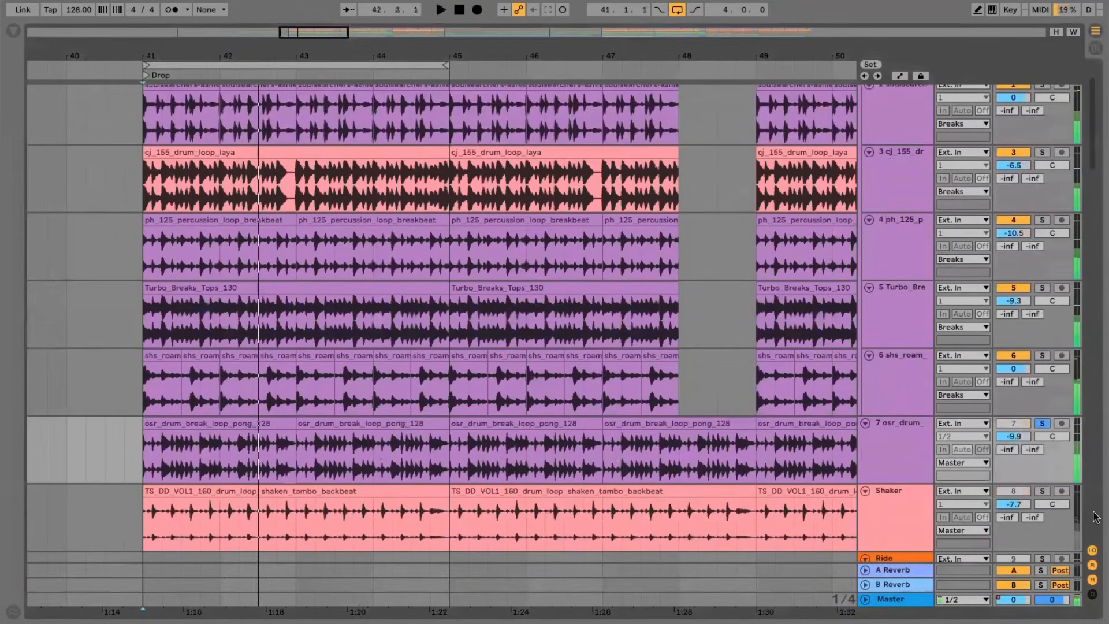
# - Turn off the Utility and Delay on the Shaker track, solo the track and play it unprocessed
pyautogui.click(1042, 491)
pyautogui.click(906, 504)
pyautogui.doubleClick(905, 505)
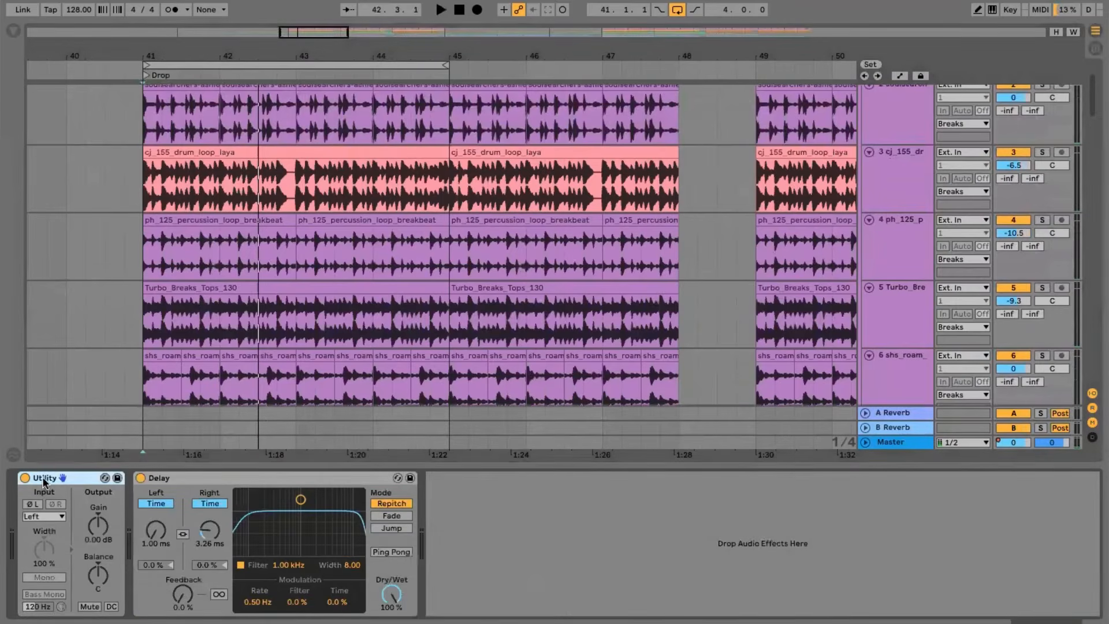
pyautogui.click(25, 478)
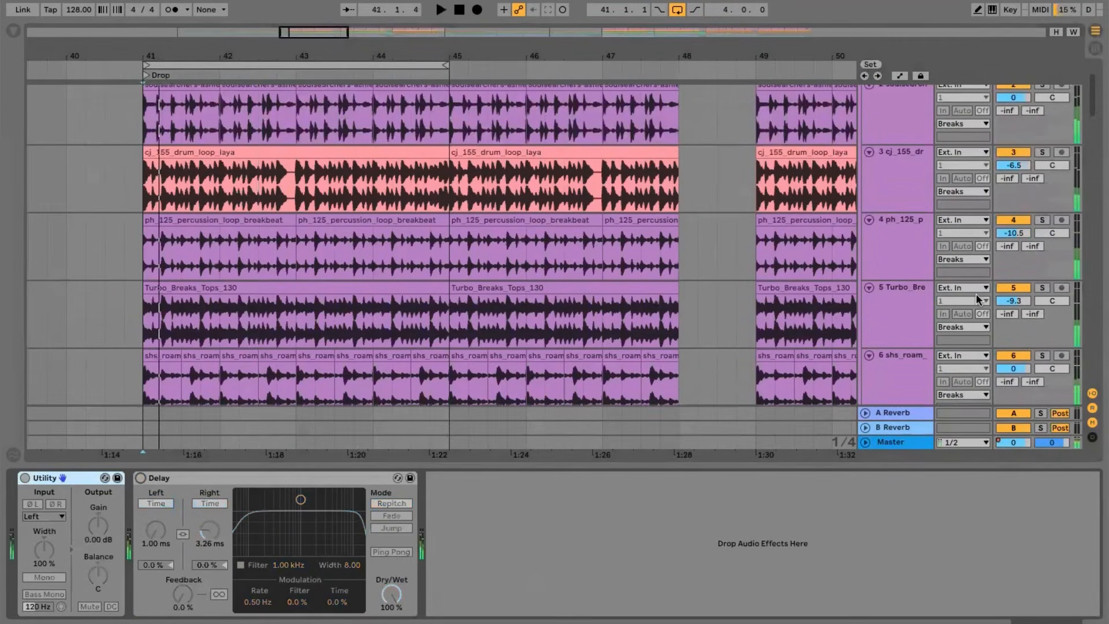
pyautogui.scroll(-3, 975, 293)
pyautogui.click(1044, 368)
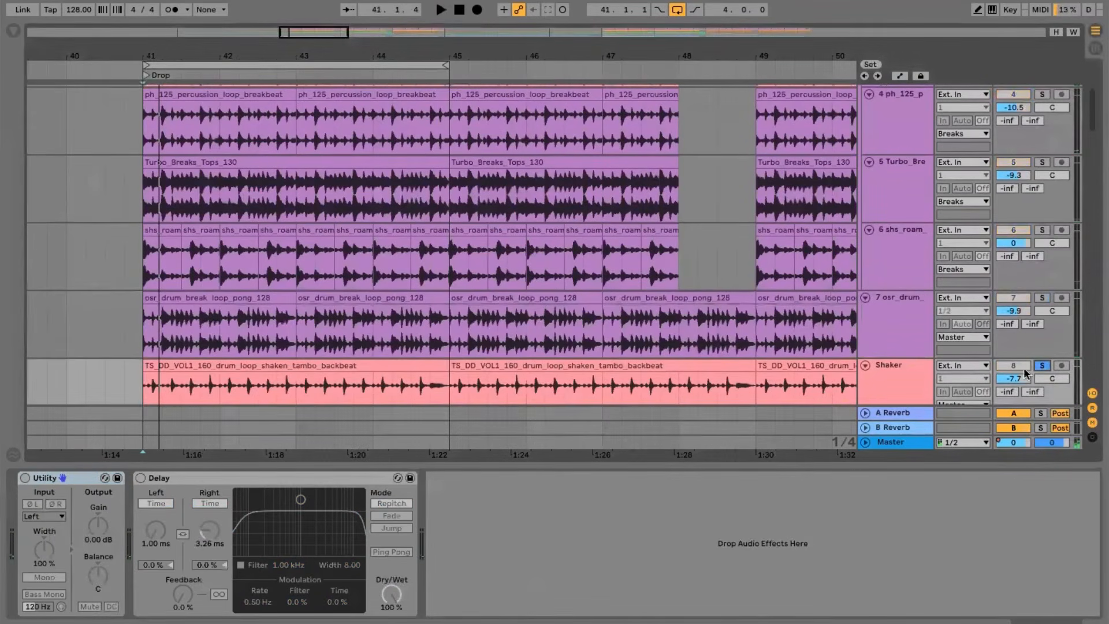
pyautogui.press('space')
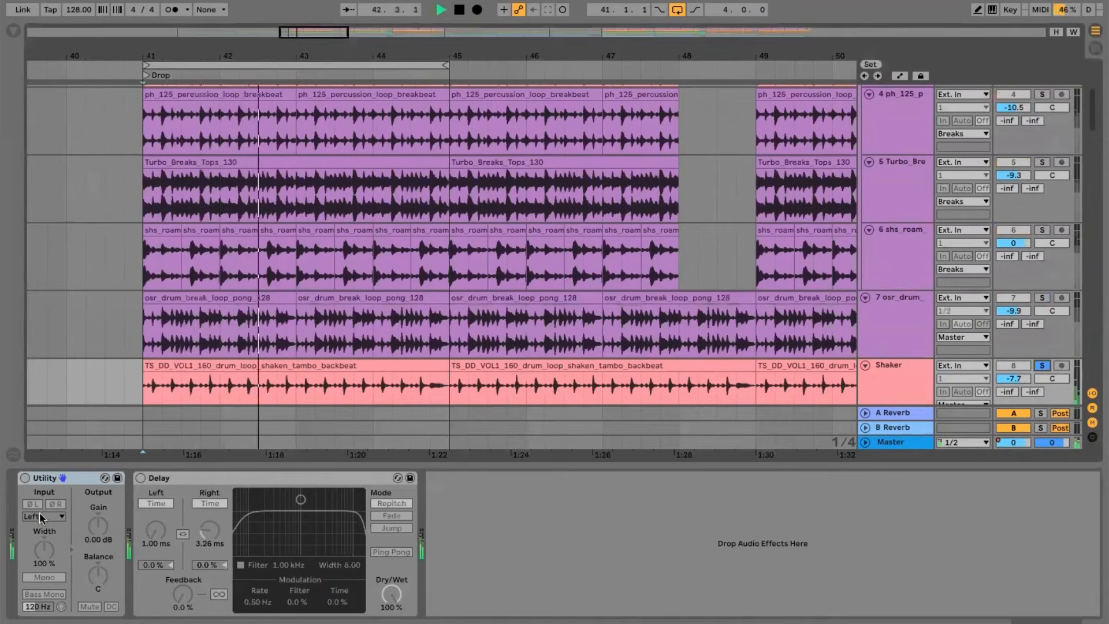
# - Turn on the Shaker's Utility and set its input to Stereo during playback
pyautogui.click(43, 518)
pyautogui.click(36, 539)
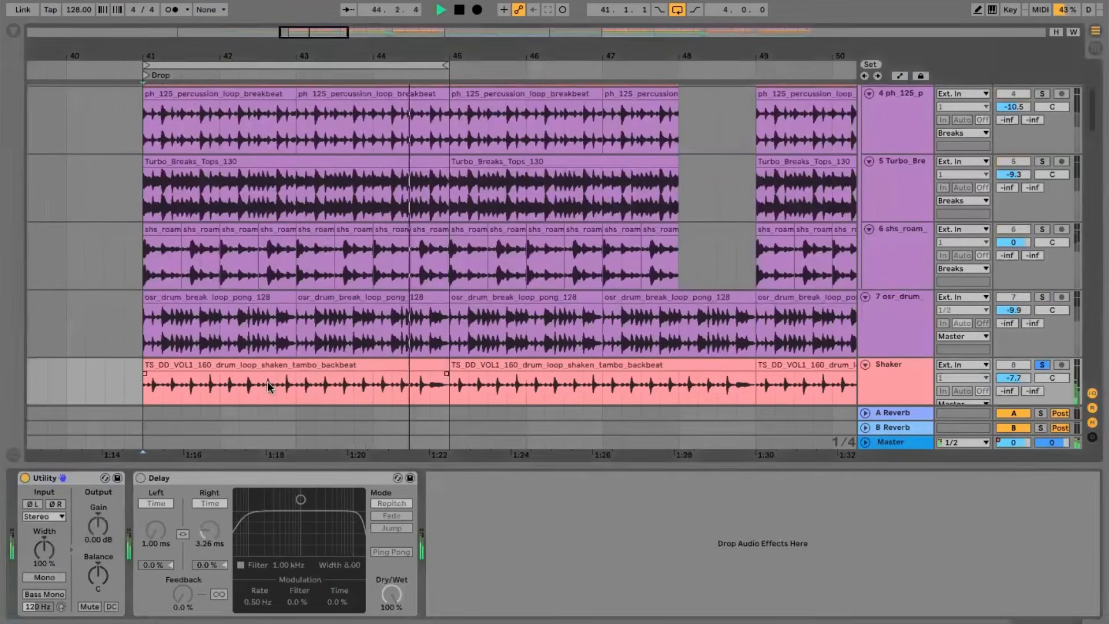
pyautogui.scroll(-3, 597, 289)
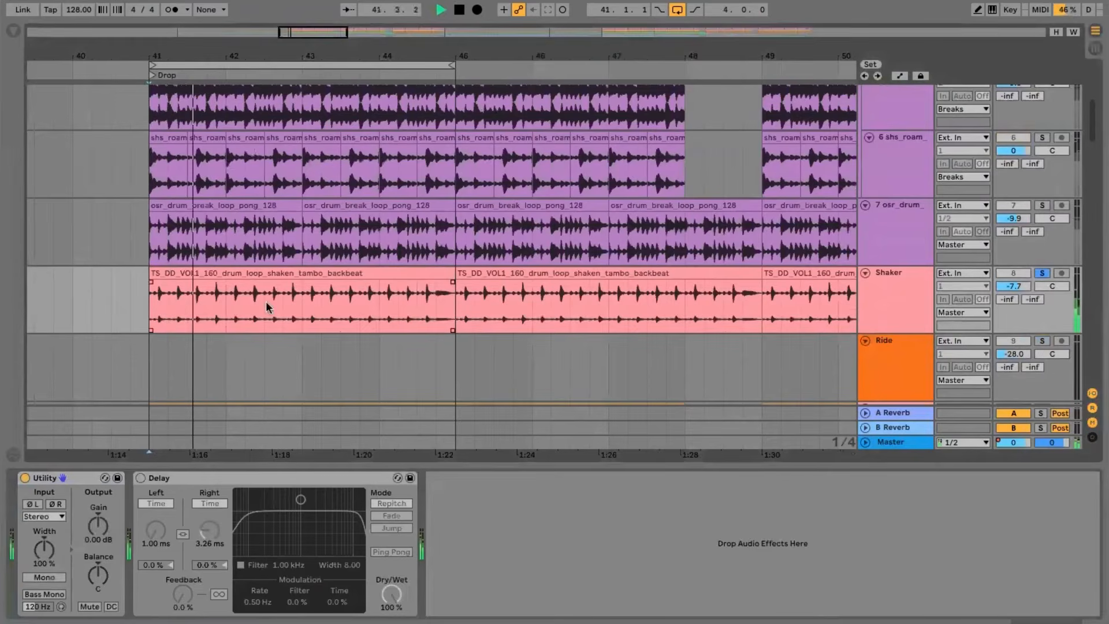
# - Switch the Utility input to Right for comparison, set it to Left and stop playback
pyautogui.click(45, 516)
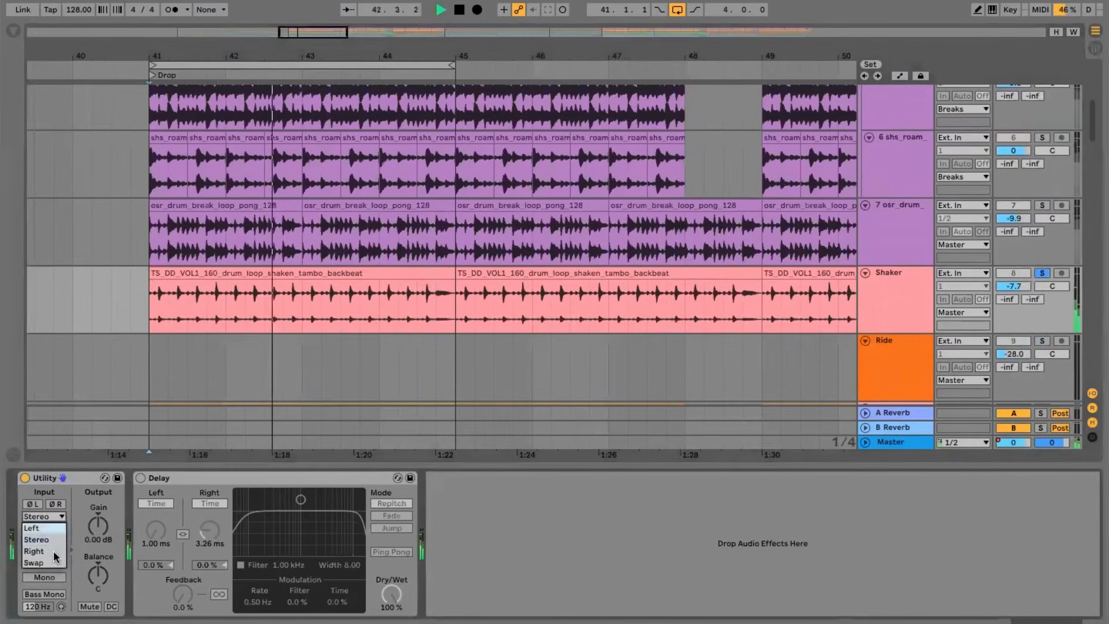
pyautogui.click(51, 525)
pyautogui.click(48, 515)
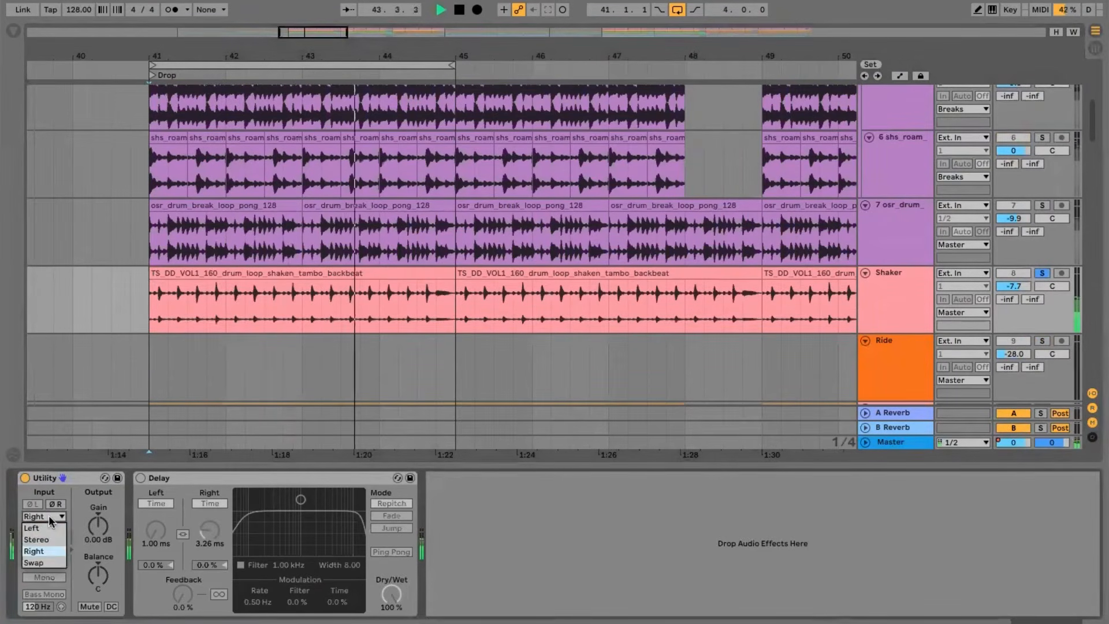
pyautogui.click(49, 527)
pyautogui.press('space')
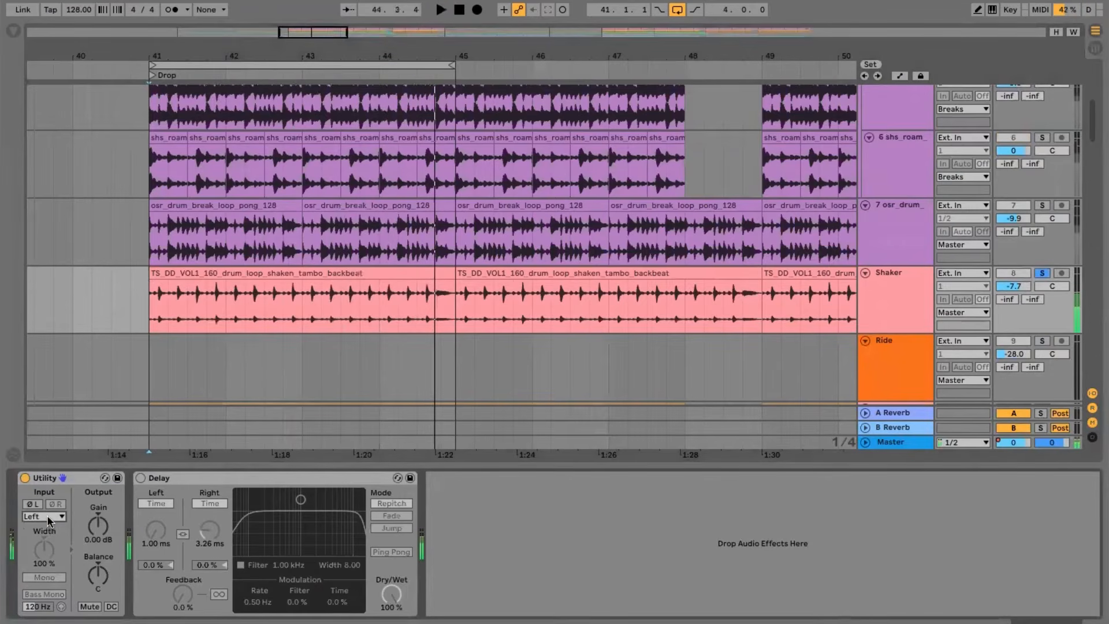
# - Audition the Shaker loop with the Left channel as Utility's input, and stop playback
pyautogui.click(40, 516)
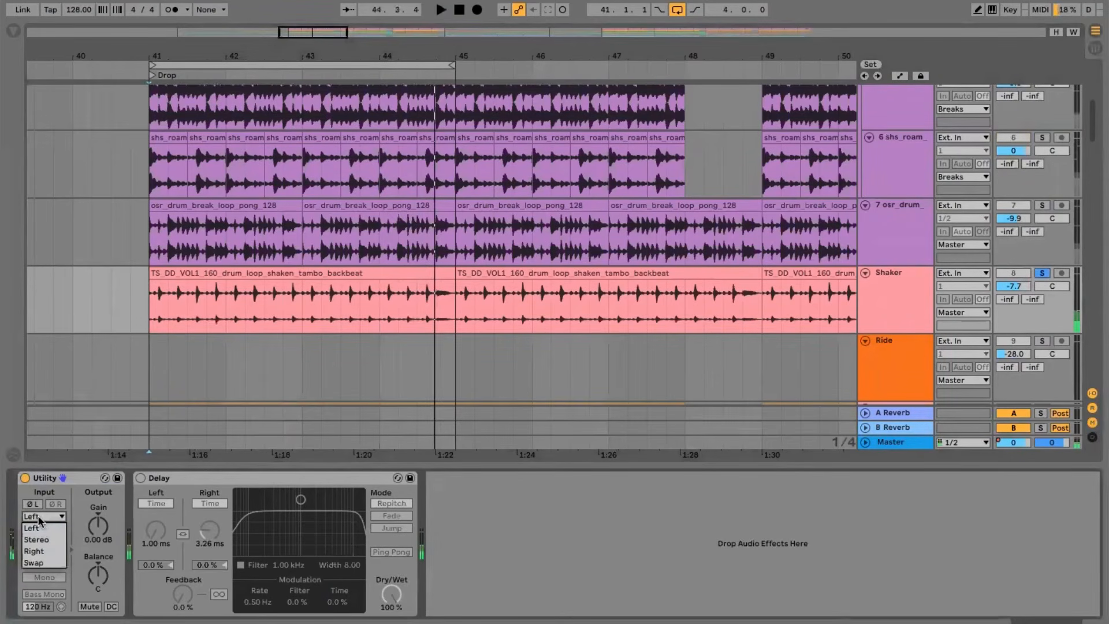
pyautogui.click(35, 563)
pyautogui.press('space')
pyautogui.click(49, 517)
pyautogui.click(45, 539)
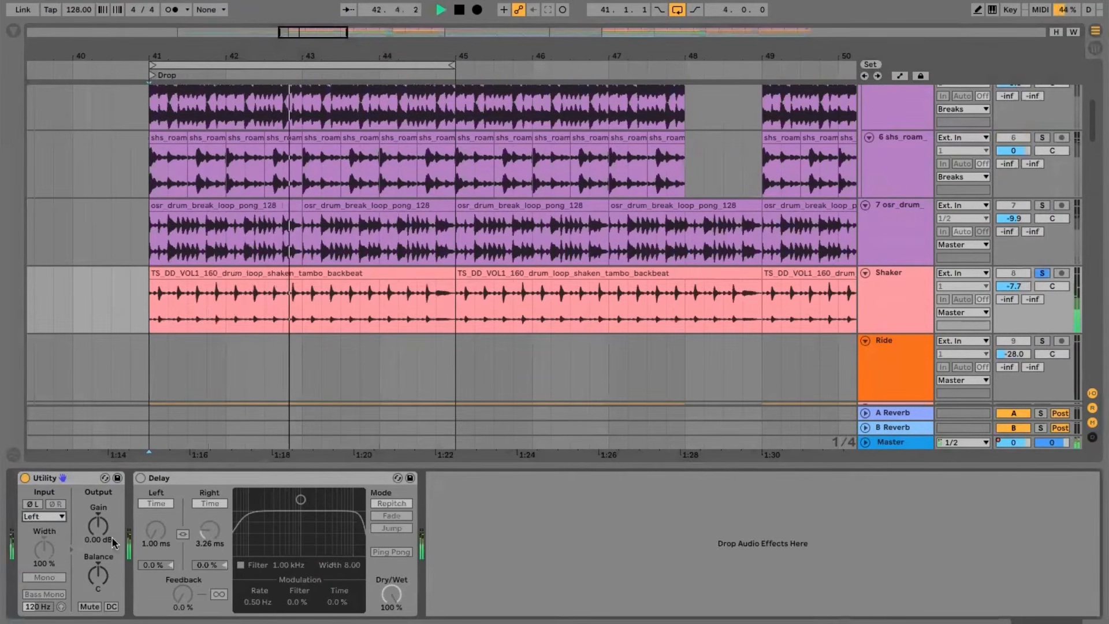
pyautogui.press('space')
# - Try Utility's Stereo input with the balance shifted to the right during playback, and reset the balance to centre
pyautogui.click(44, 516)
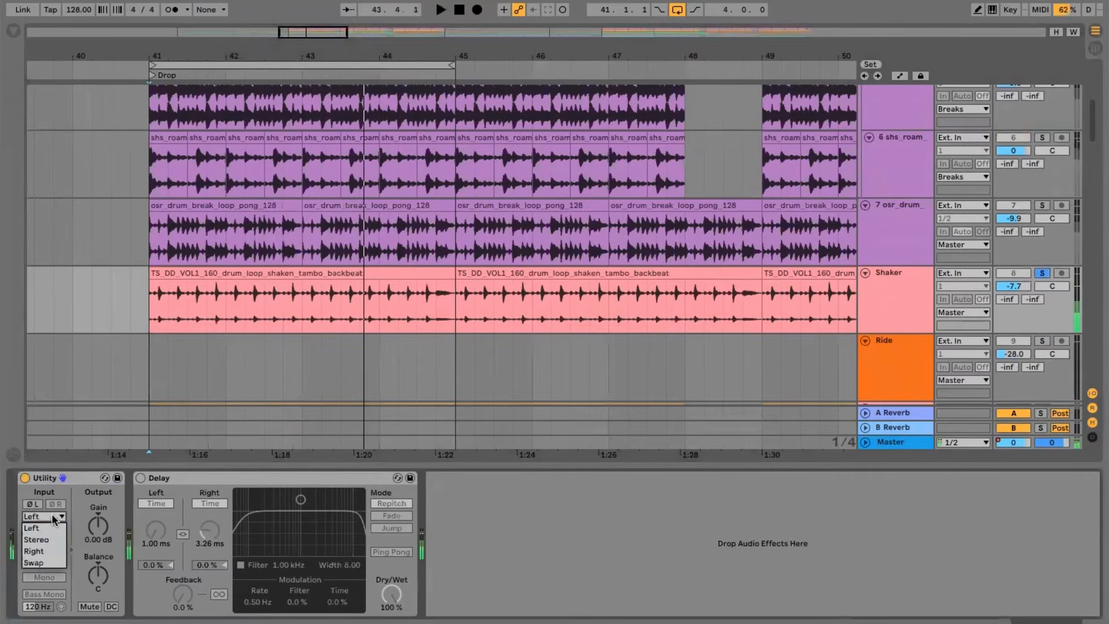
pyautogui.click(44, 528)
pyautogui.press('space')
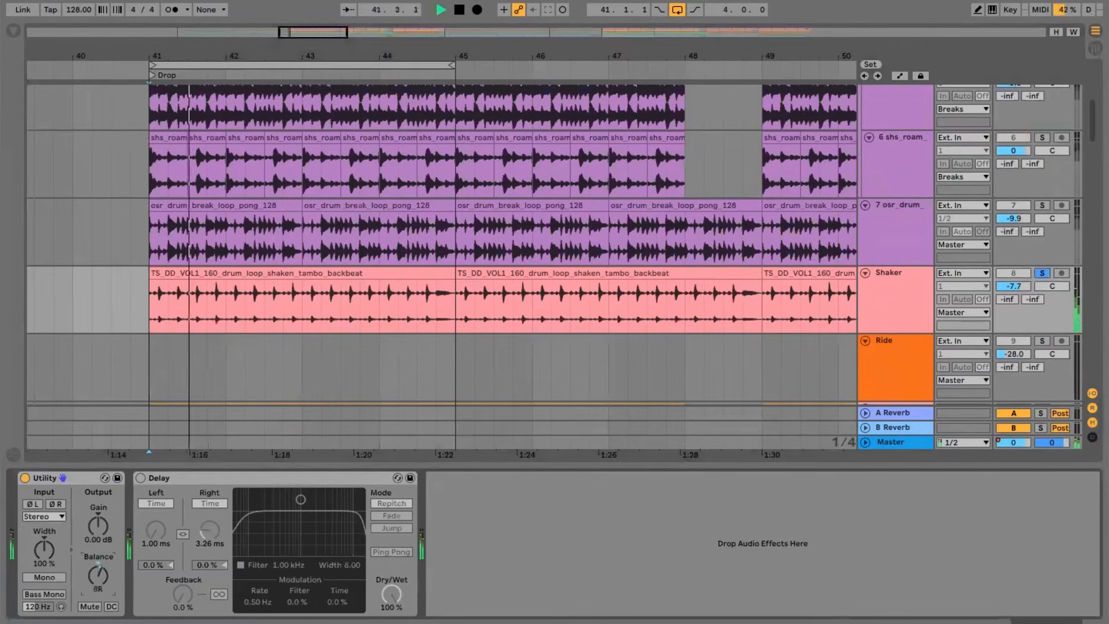
pyautogui.moveTo(100, 580); pyautogui.dragTo(97, 569)
pyautogui.press('Delete')
# - Set the Utility input to Left and audition the Shaker loop briefly
pyautogui.click(43, 516)
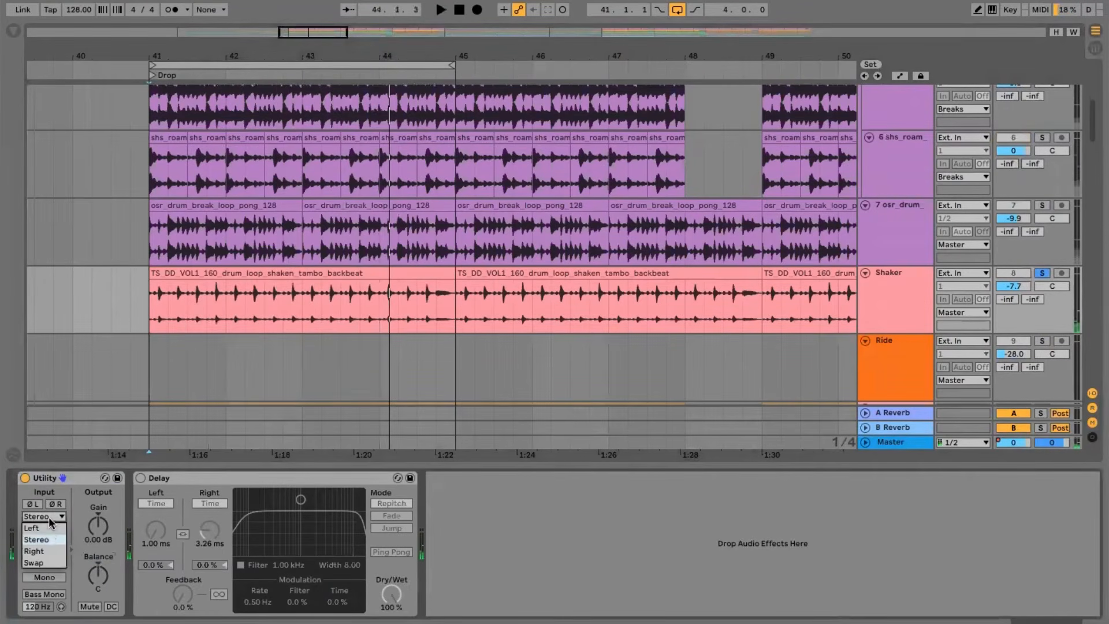
pyautogui.click(50, 529)
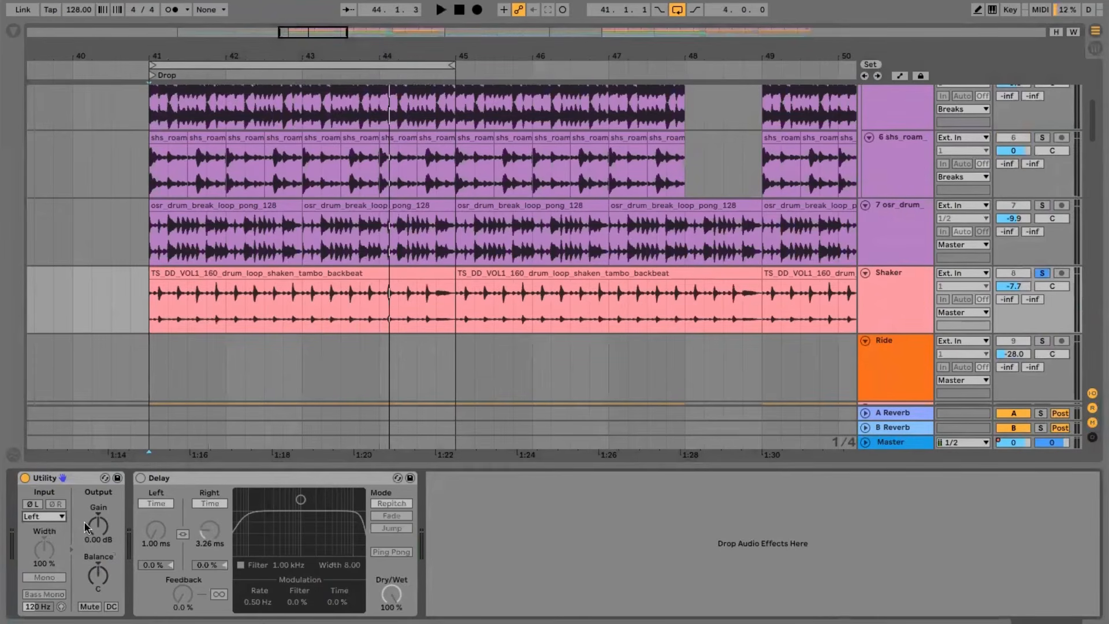
pyautogui.press('space')
pyautogui.press('space')
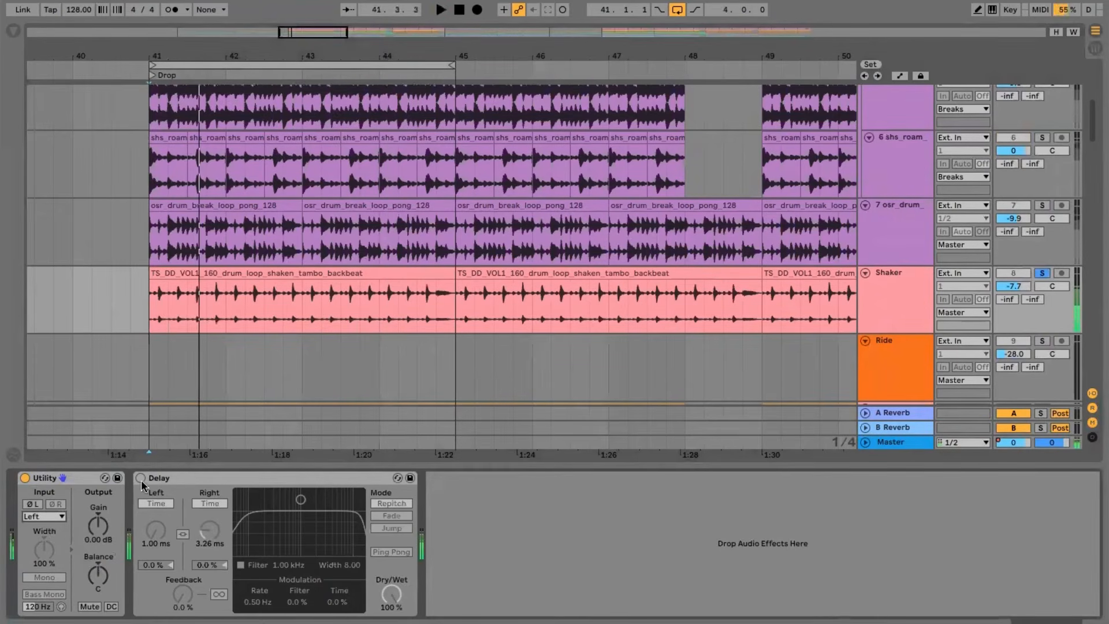
# - Turn on the Shaker's Delay with the right delay time at 1.00 ms and Dry/Wet at 0%, and start playback
pyautogui.click(212, 481)
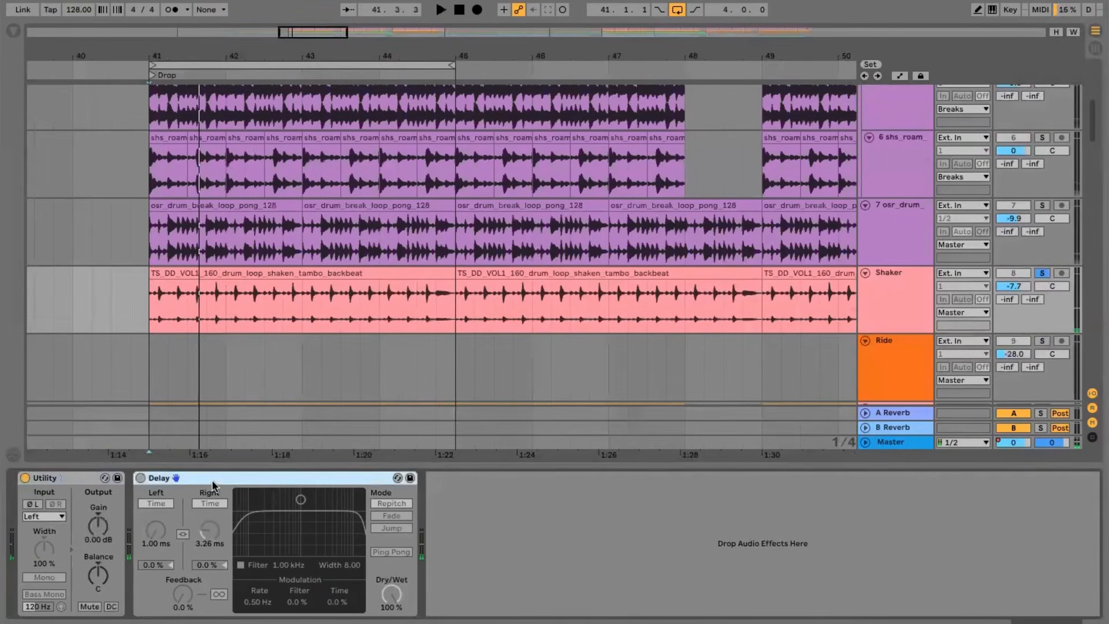
pyautogui.click(141, 479)
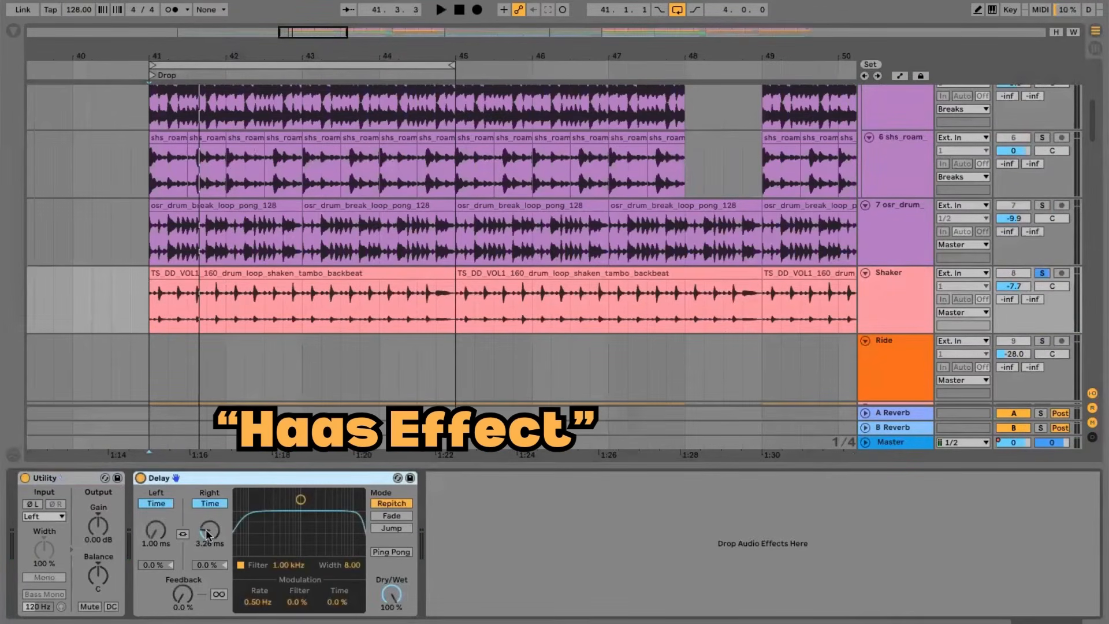
pyautogui.moveTo(209, 534); pyautogui.dragTo(209, 548)
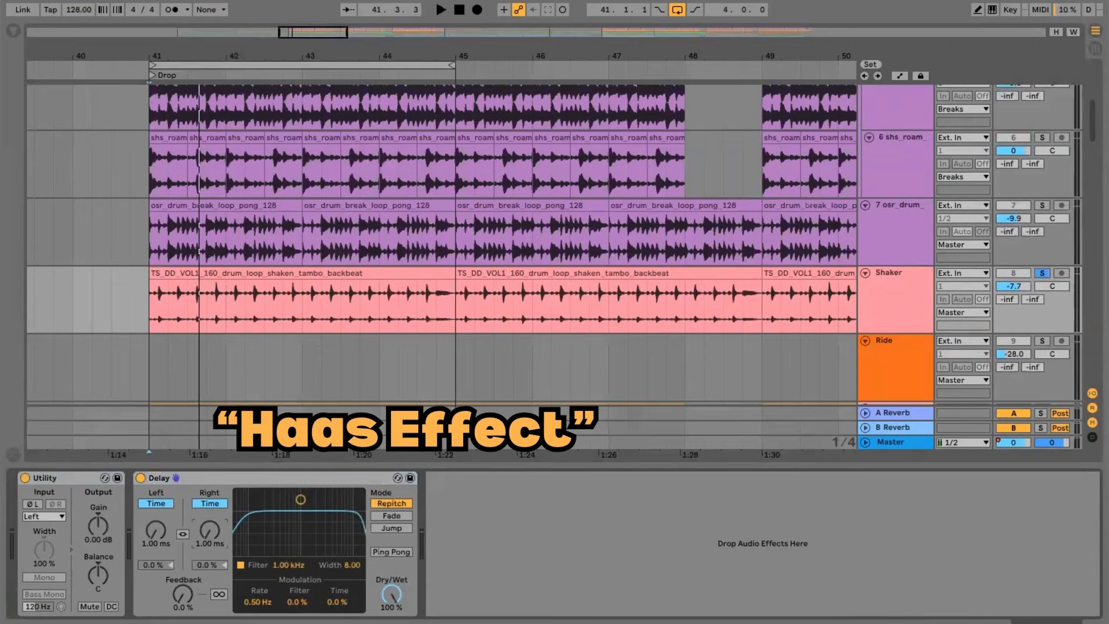
pyautogui.press('space')
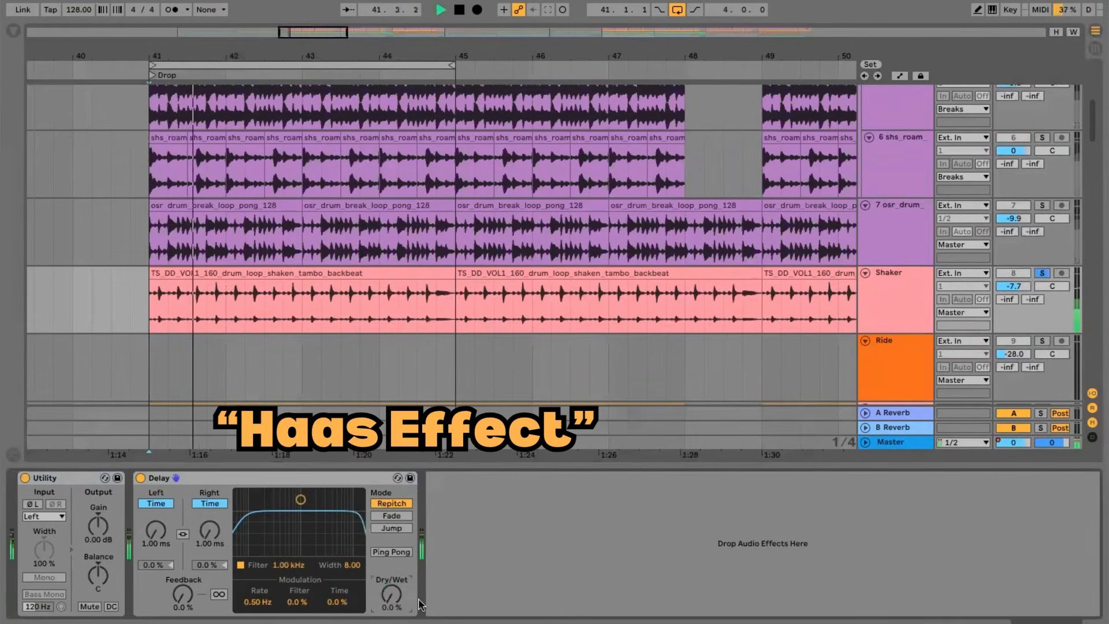
# - Set the Shaker Delay's Dry/Wet to 100% and its right delay time to 3.26 ms during playback
pyautogui.moveTo(382, 602); pyautogui.dragTo(381, 578)
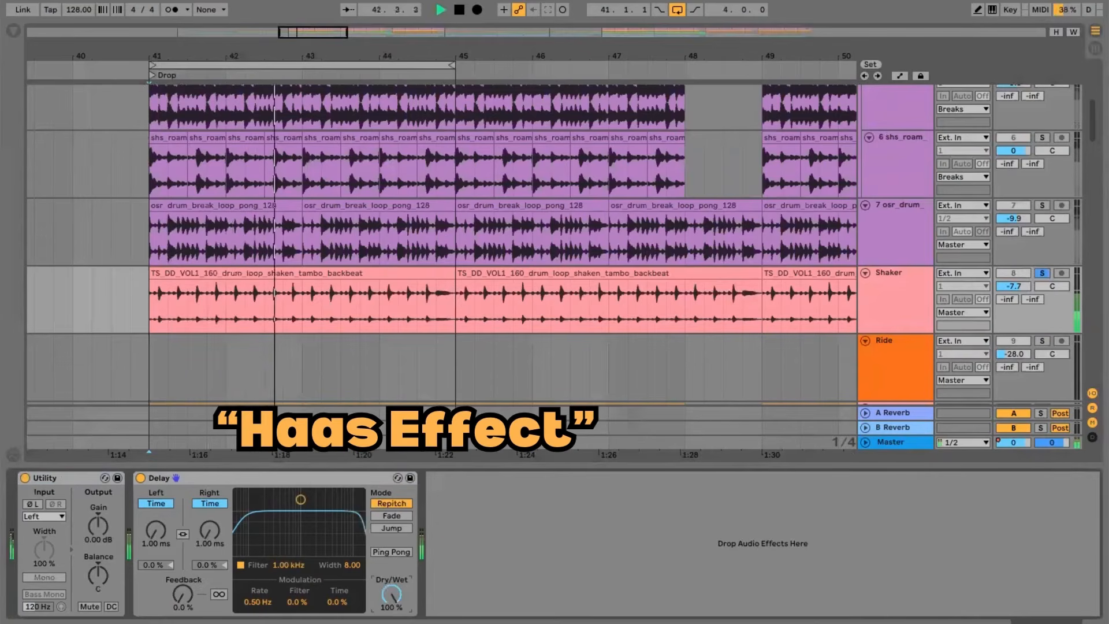
pyautogui.moveTo(209, 530); pyautogui.dragTo(209, 514)
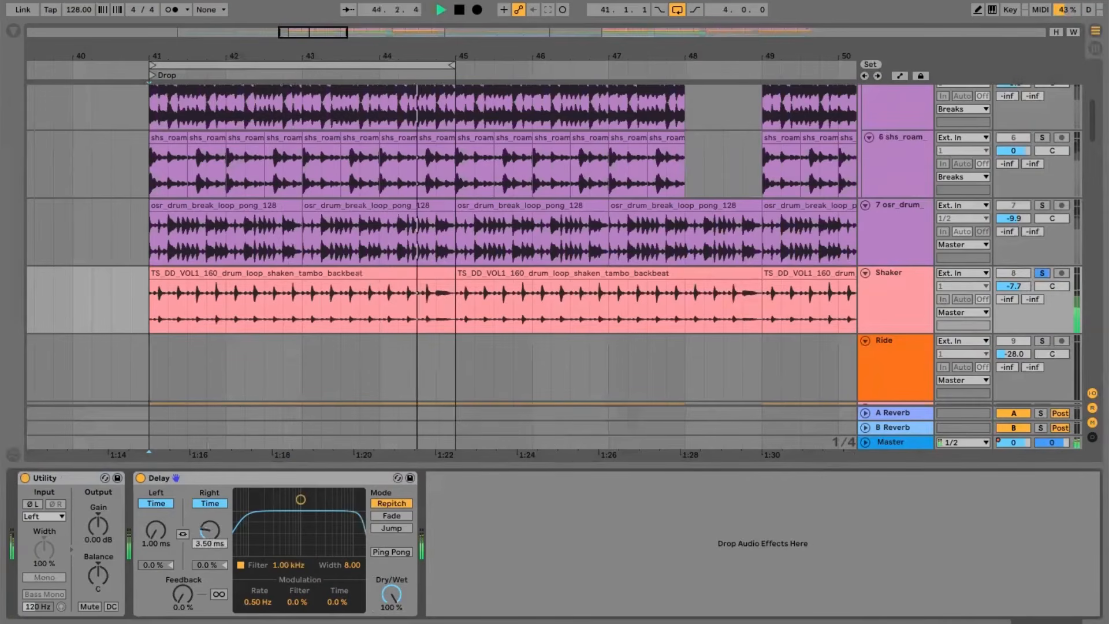
pyautogui.moveTo(210, 530); pyautogui.dragTo(210, 535)
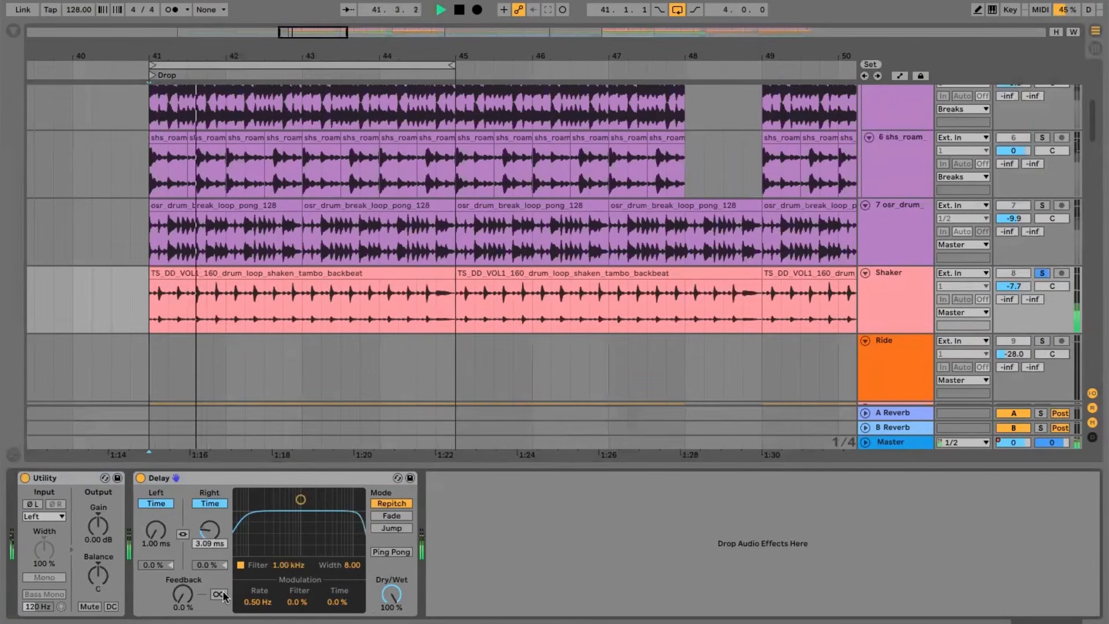
pyautogui.moveTo(223, 591); pyautogui.dragTo(223, 590)
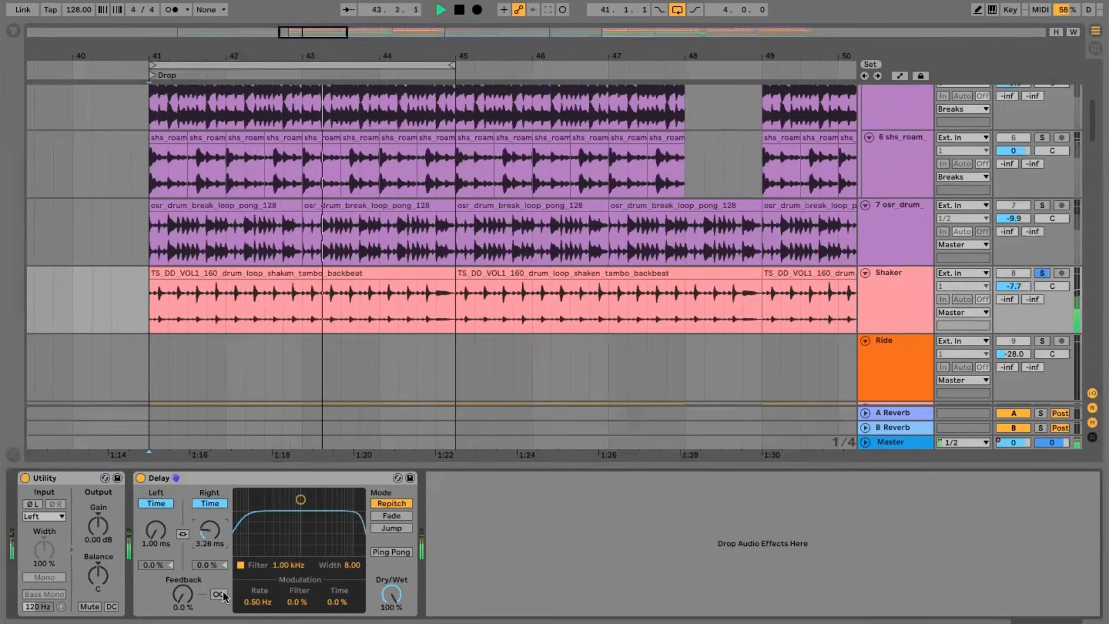
# - Compare the Shaker loop with its Delay bypassed and active, leave the Delay on, and stop playback
pyautogui.press('0')
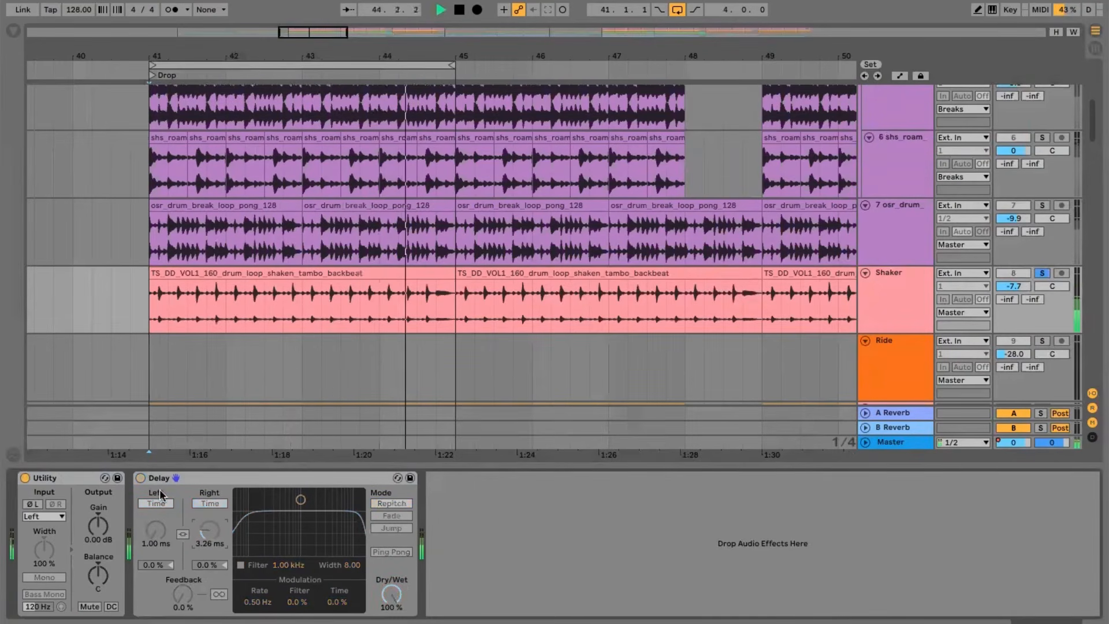
pyautogui.click(140, 478)
pyautogui.click(140, 478)
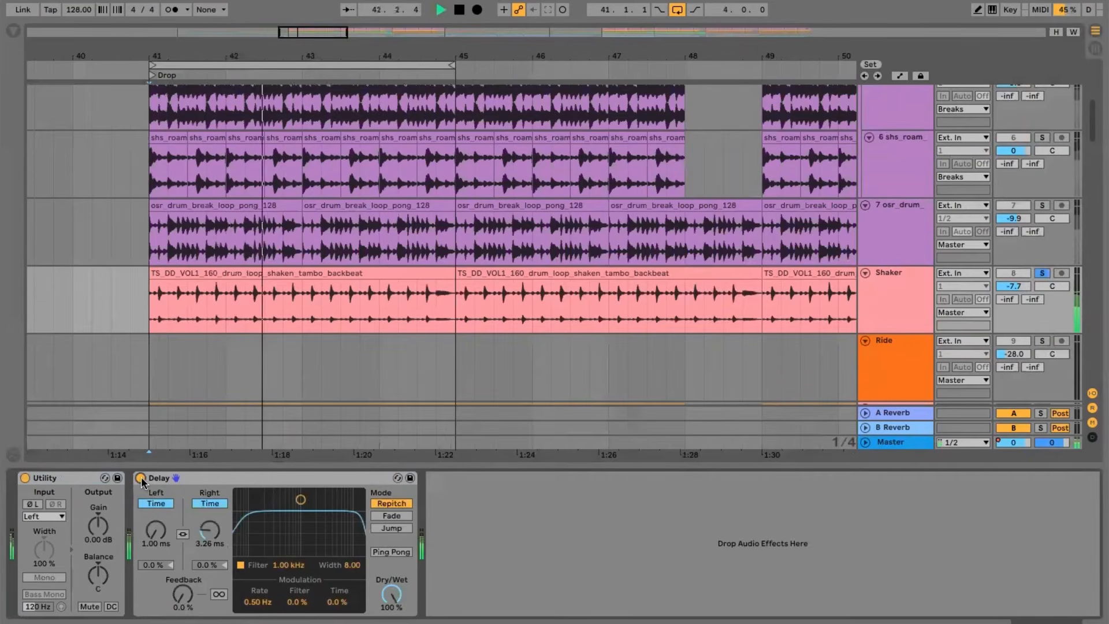
pyautogui.moveTo(208, 532); pyautogui.dragTo(208, 540)
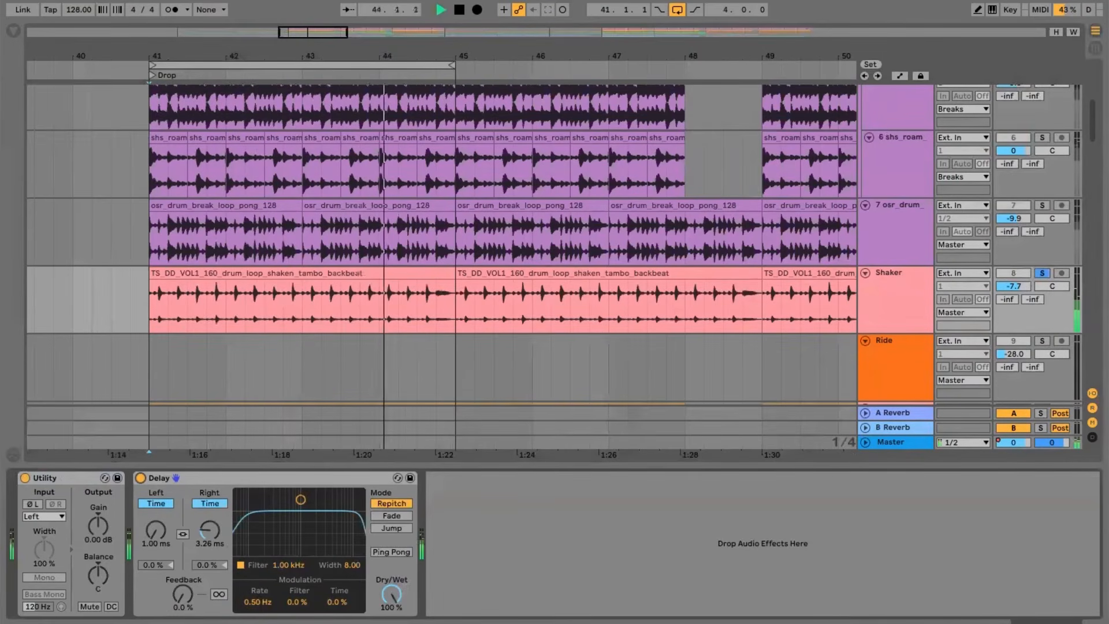
pyautogui.press('space')
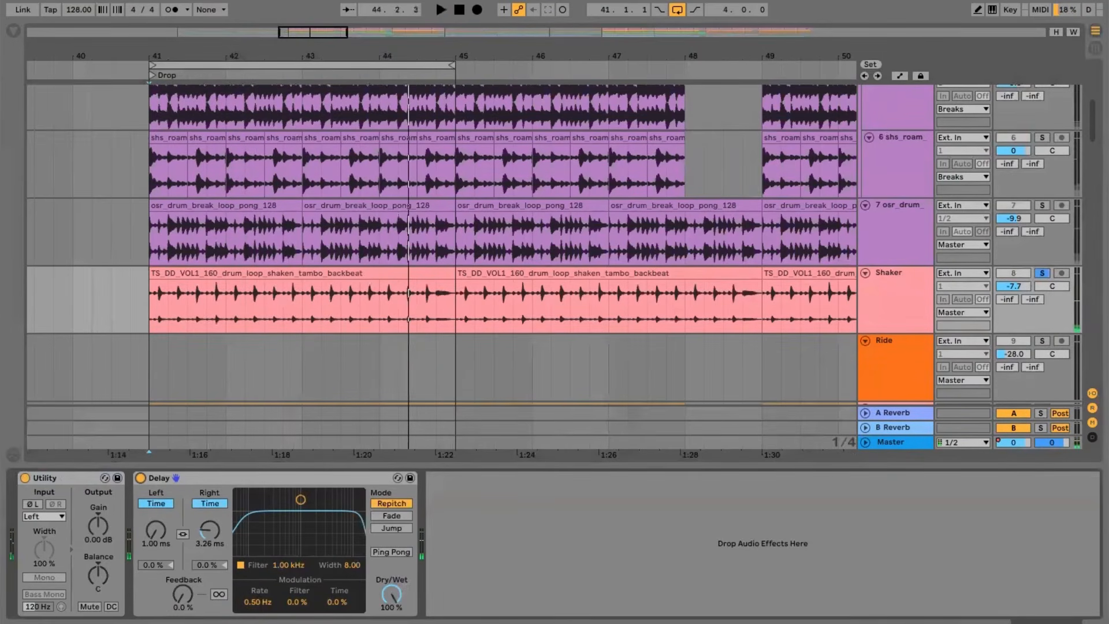
# - Hide the device view, solo the Breaks group together with the osr_drum and Shaker tracks, and start playback
pyautogui.hotkey('ctrl', 'alt', 'l')
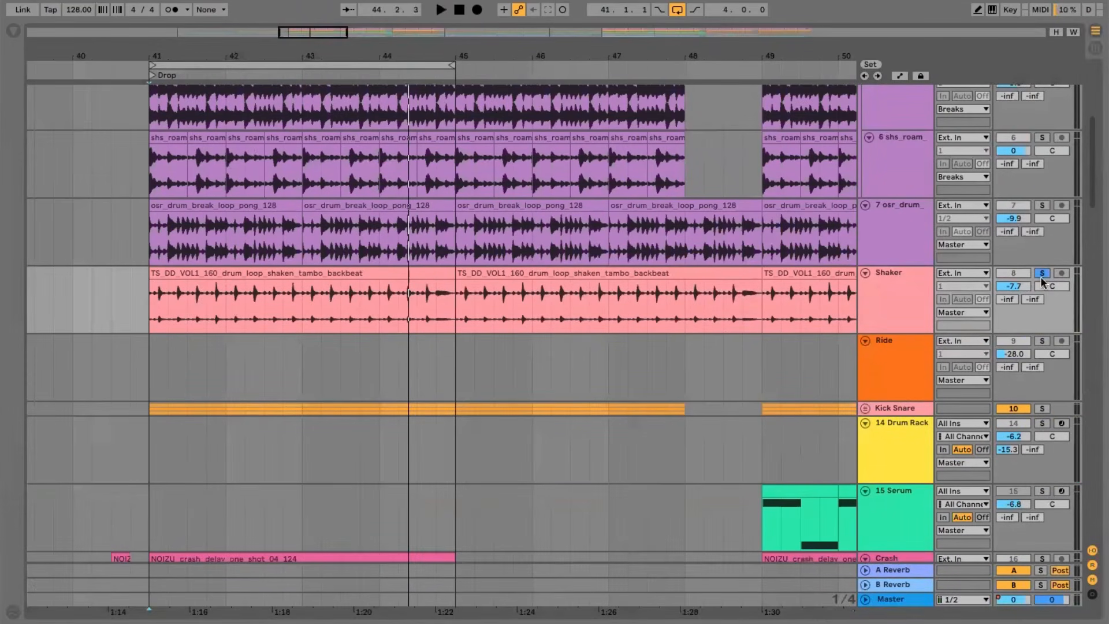
pyautogui.scroll(5, 1042, 276)
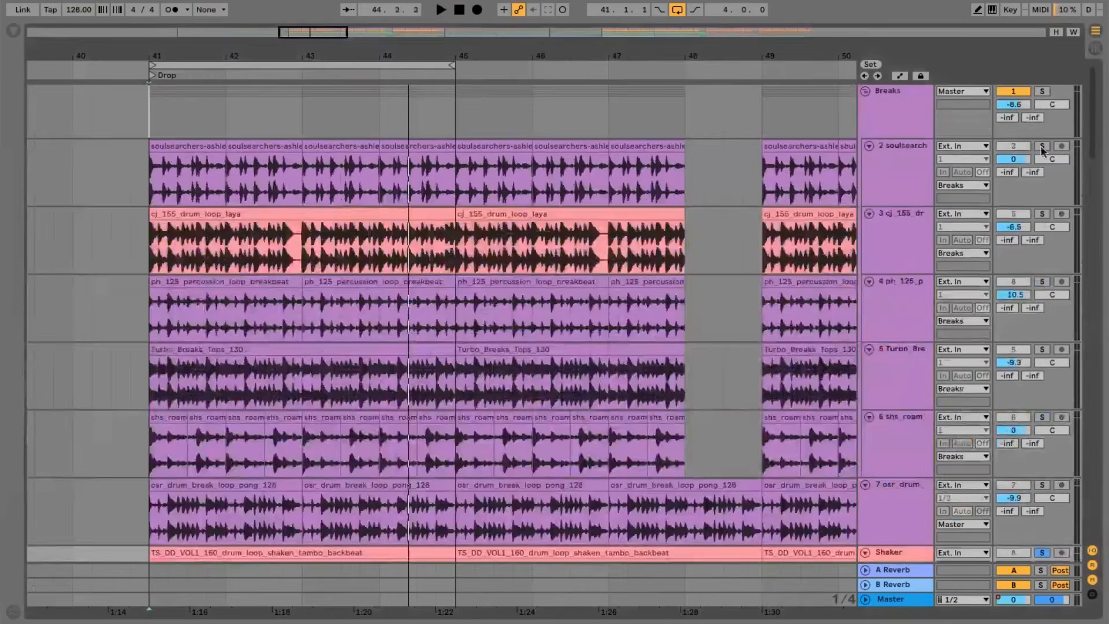
pyautogui.click(1043, 91)
pyautogui.scroll(-4, 1008, 384)
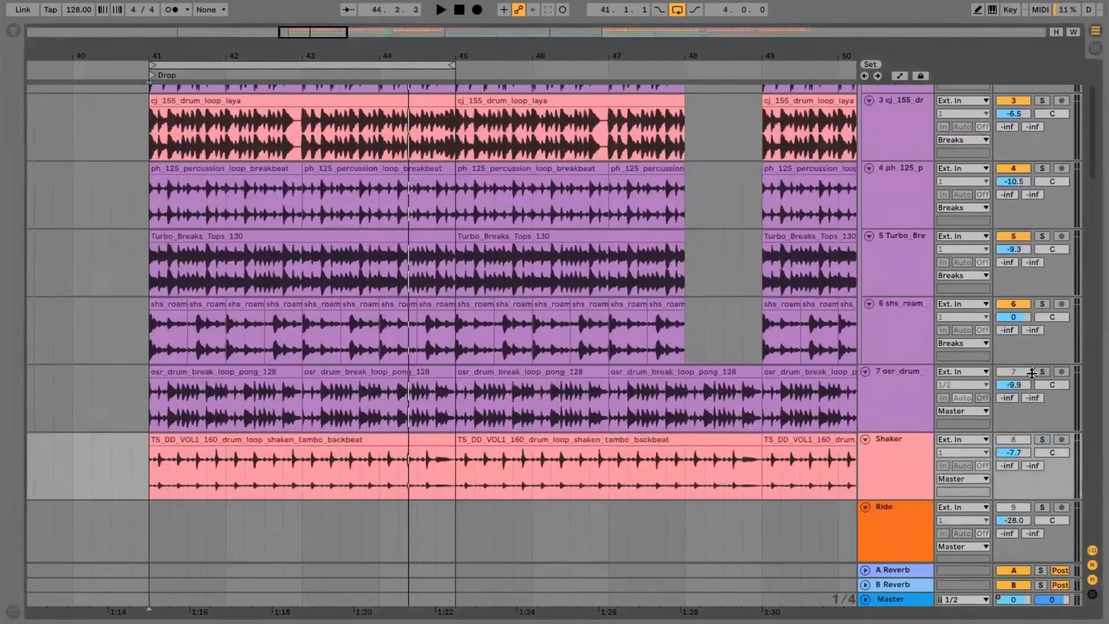
pyautogui.click(1042, 372)
pyautogui.click(1041, 439)
pyautogui.press('space')
pyautogui.scroll(-3, 743, 425)
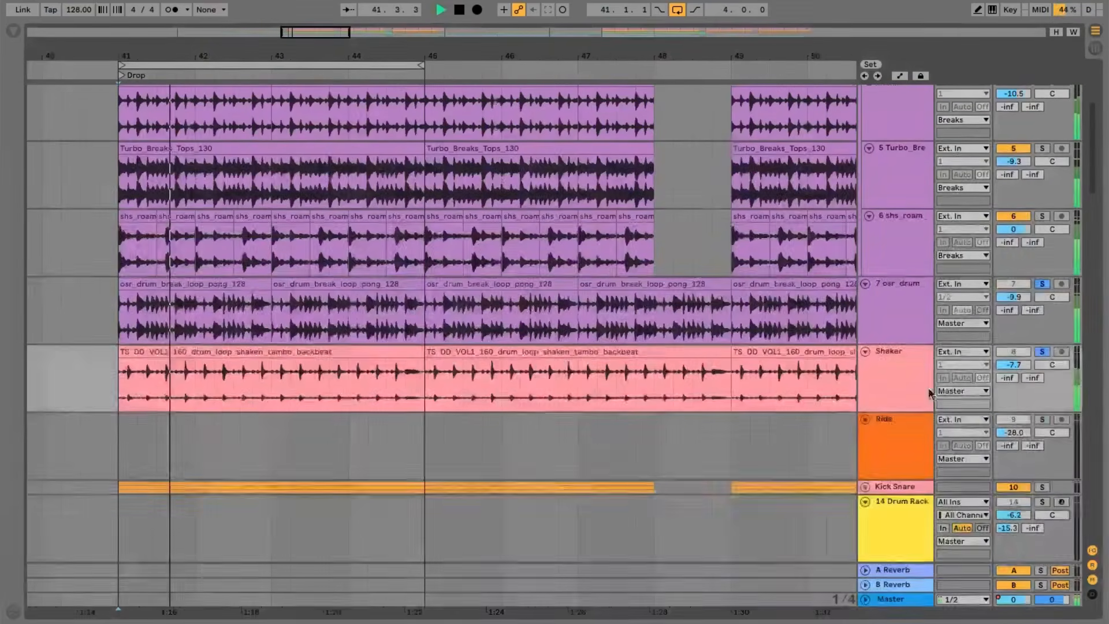
# - Compare the soloed drum breaks without and with the Shaker by toggling its solo, selecting its first clip meanwhile, and stop playback
pyautogui.click(1043, 351)
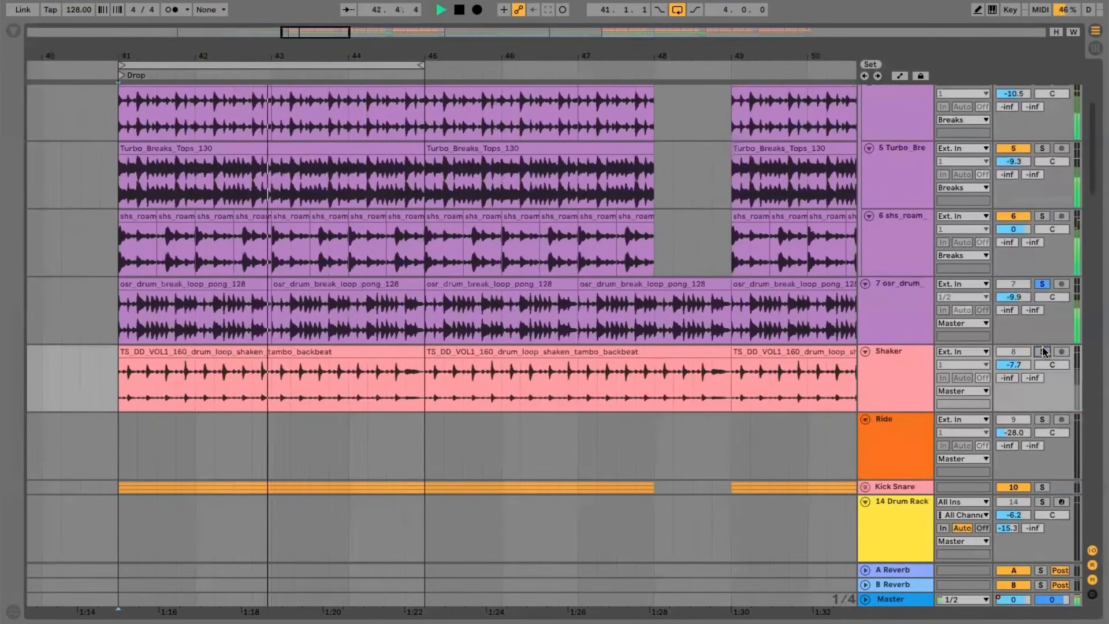
pyautogui.click(871, 350)
pyautogui.click(129, 375)
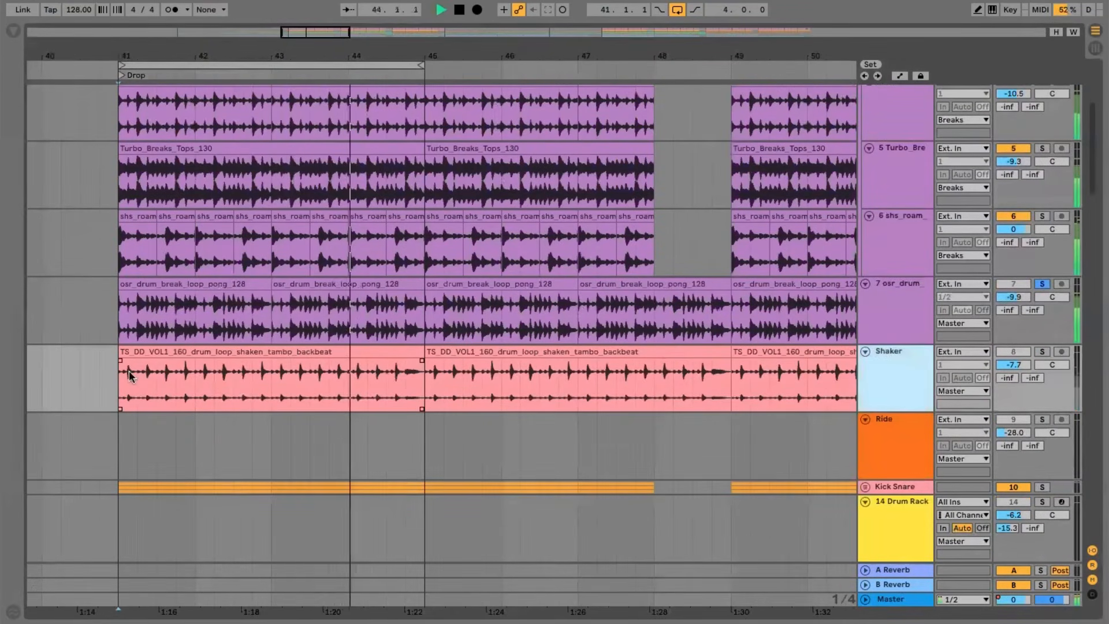
pyautogui.moveTo(130, 376); pyautogui.dragTo(424, 381)
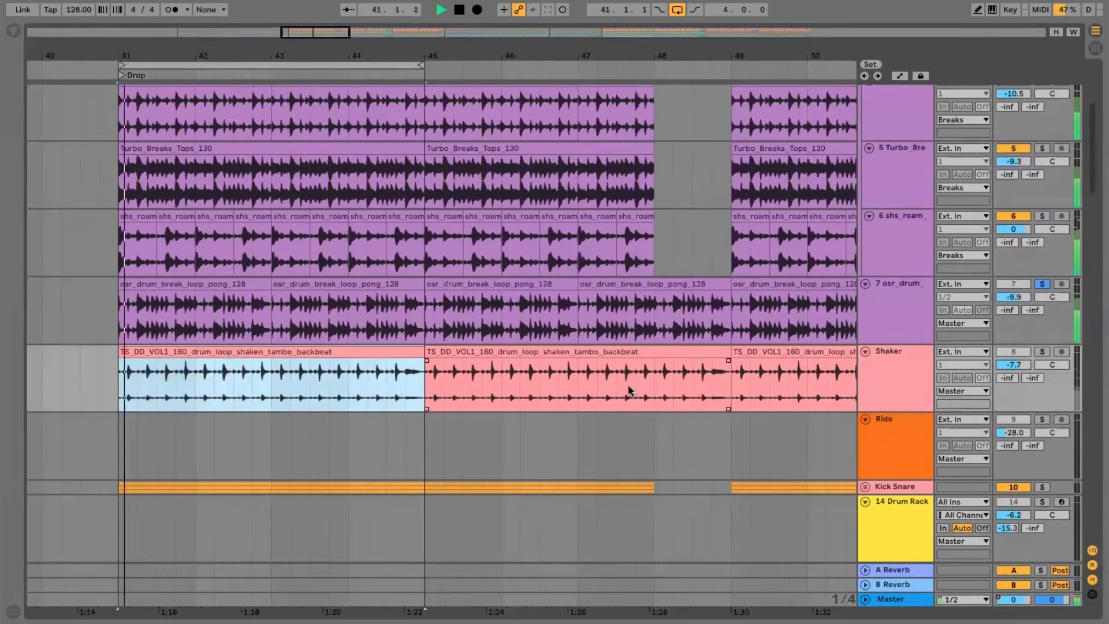
pyautogui.click(1042, 351)
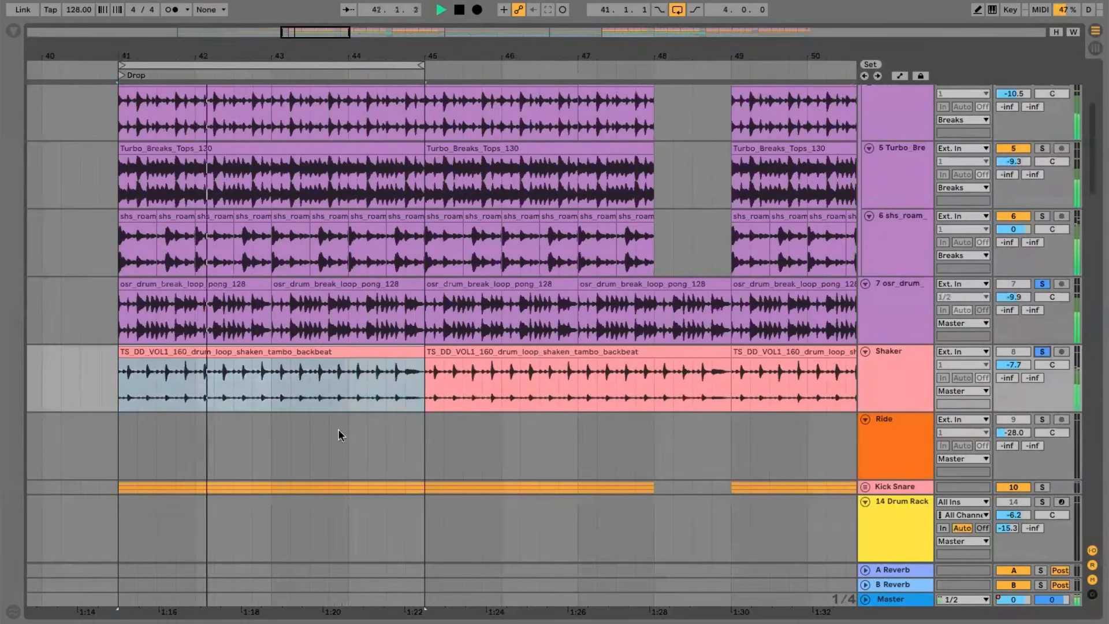
pyautogui.click(558, 407)
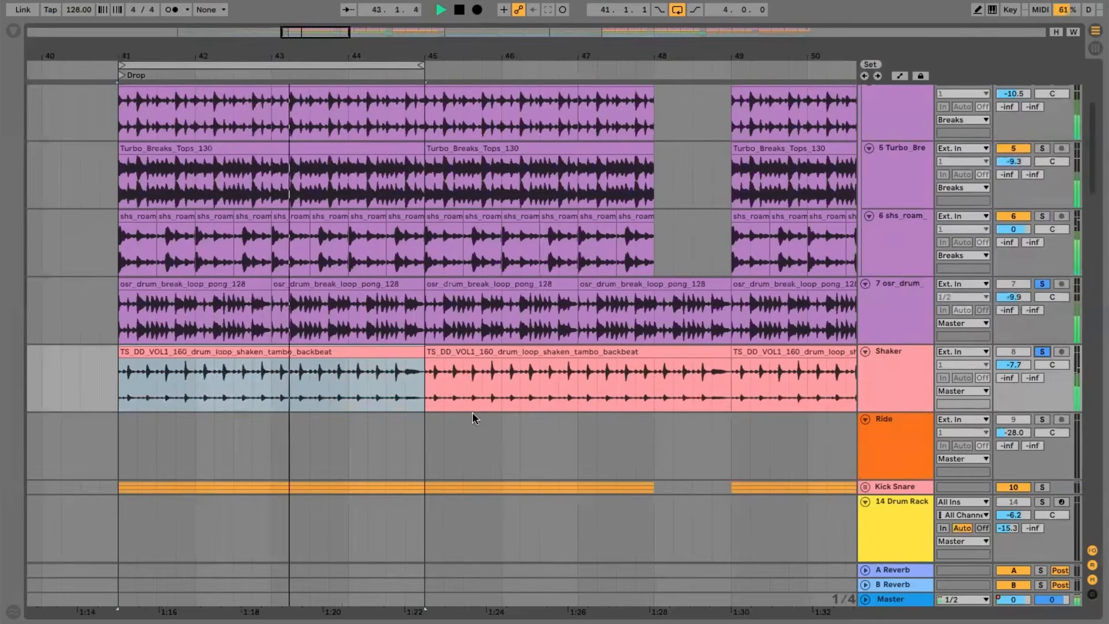
pyautogui.scroll(-2, 472, 413)
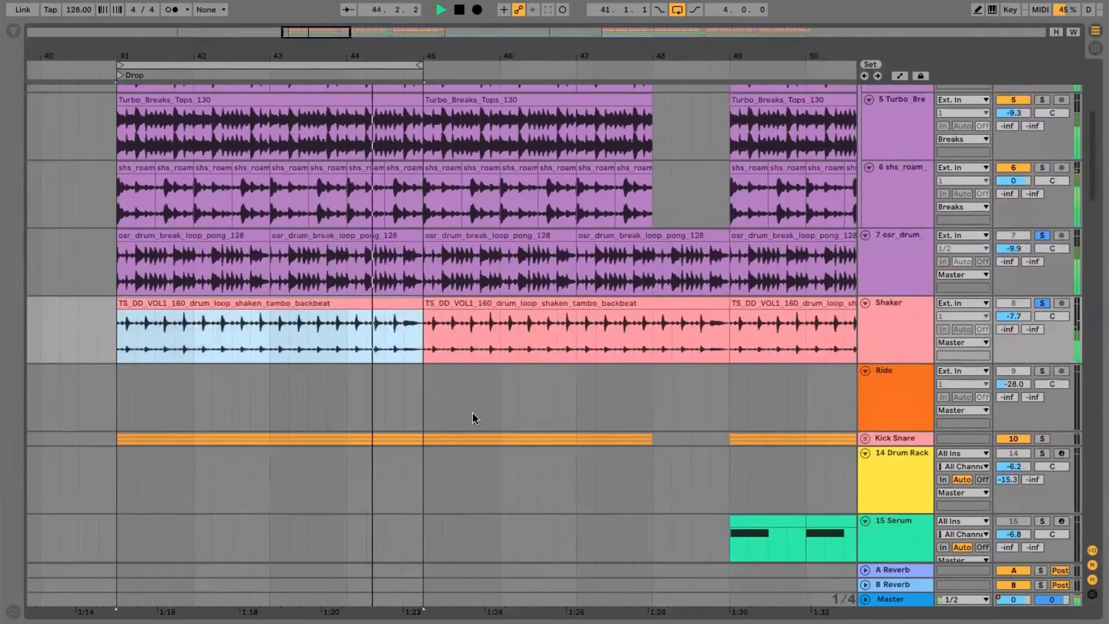
pyautogui.press('space')
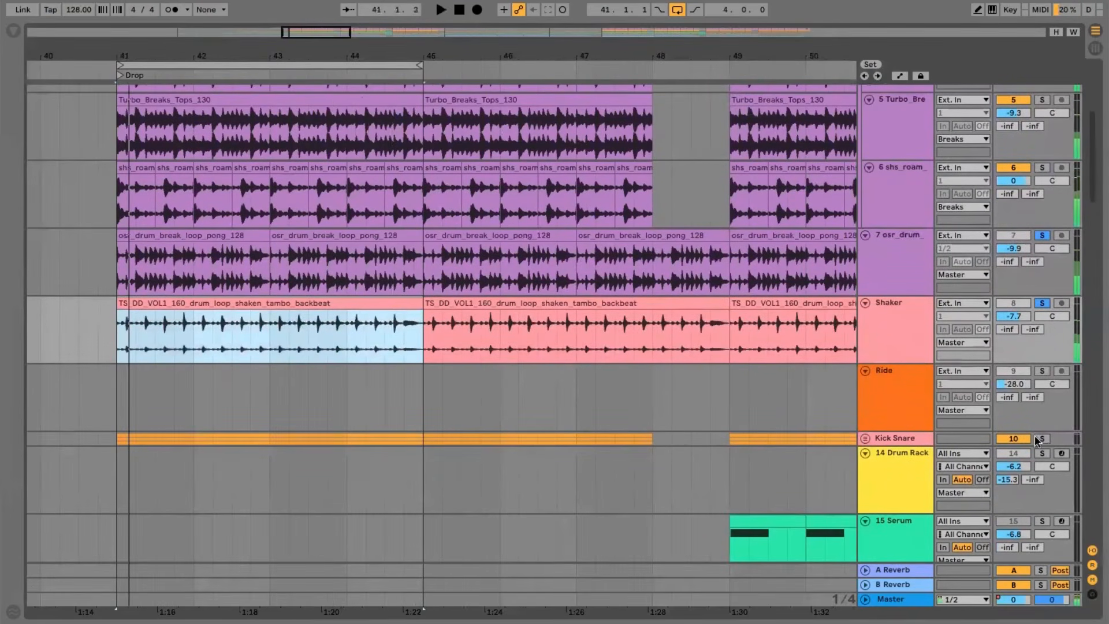
# - Solo and unfold the Kick Snare group, deactivate its tracks 12 and 13, and play the kick alone
pyautogui.click(1043, 439)
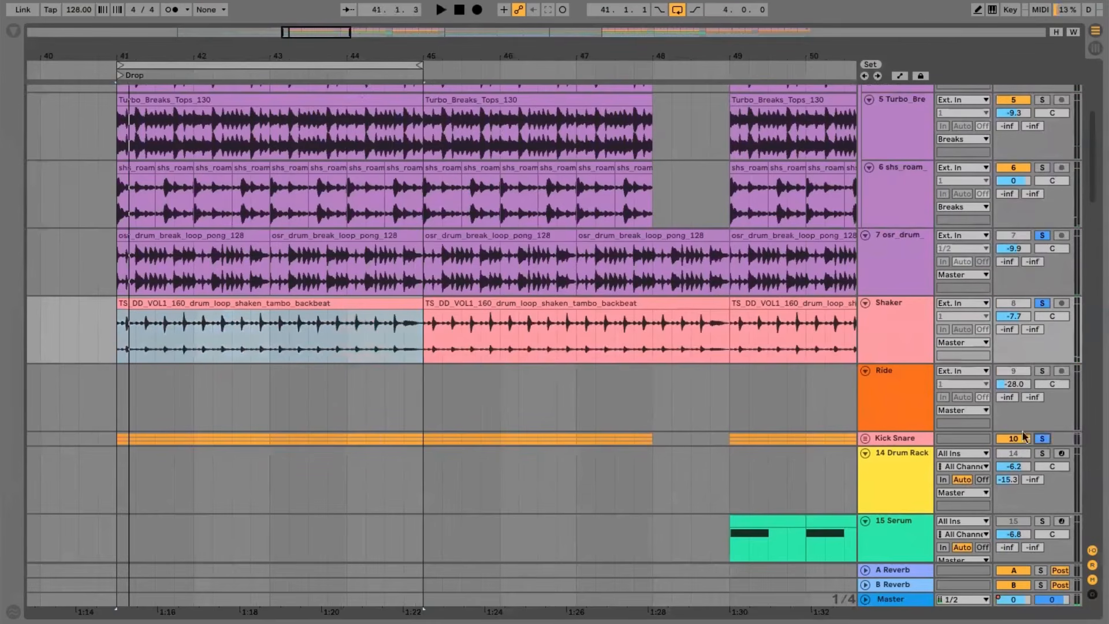
pyautogui.click(865, 439)
pyautogui.scroll(-5, 283, 522)
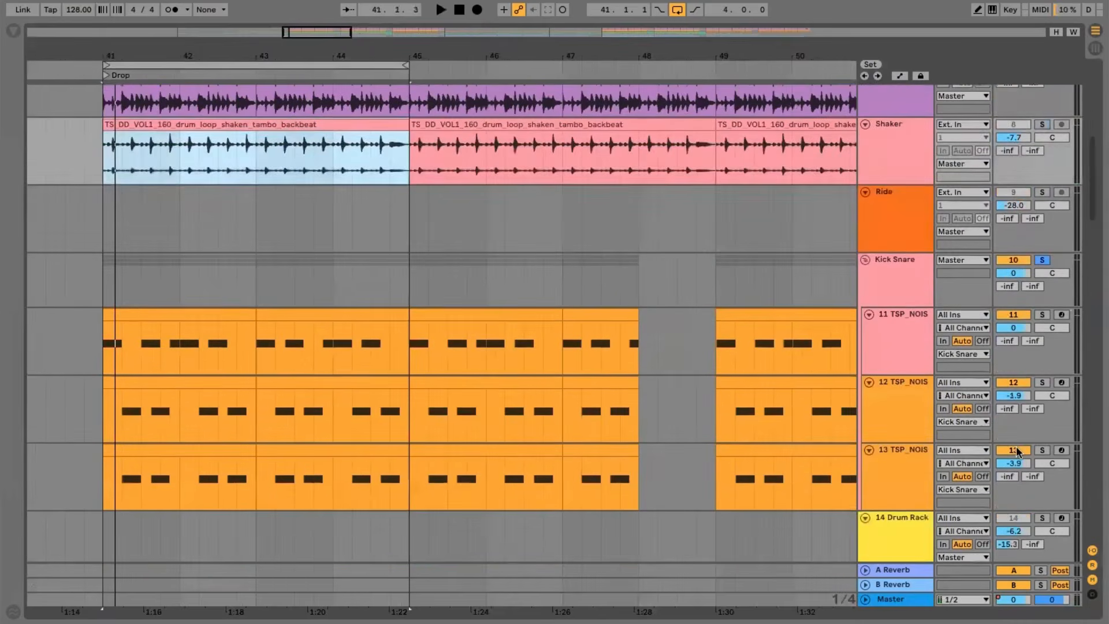
pyautogui.click(1014, 451)
pyautogui.click(1011, 383)
pyautogui.press('space')
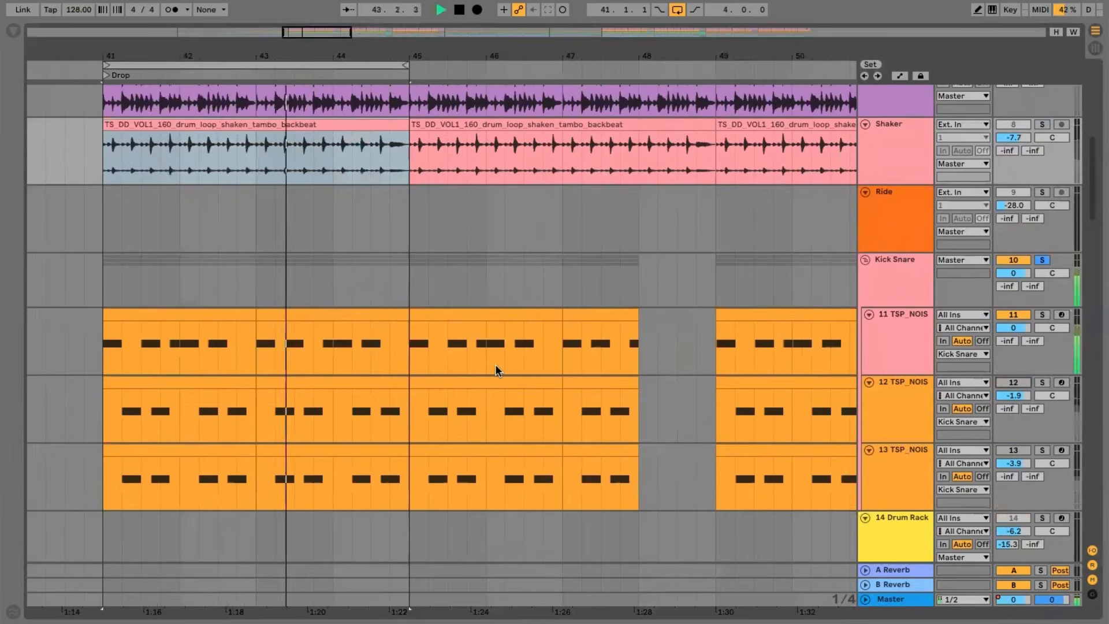
# - Show the track 11 kick's sampler device, set its envelope Release to 3.11 ms, and stop playback
pyautogui.doubleClick(890, 314)
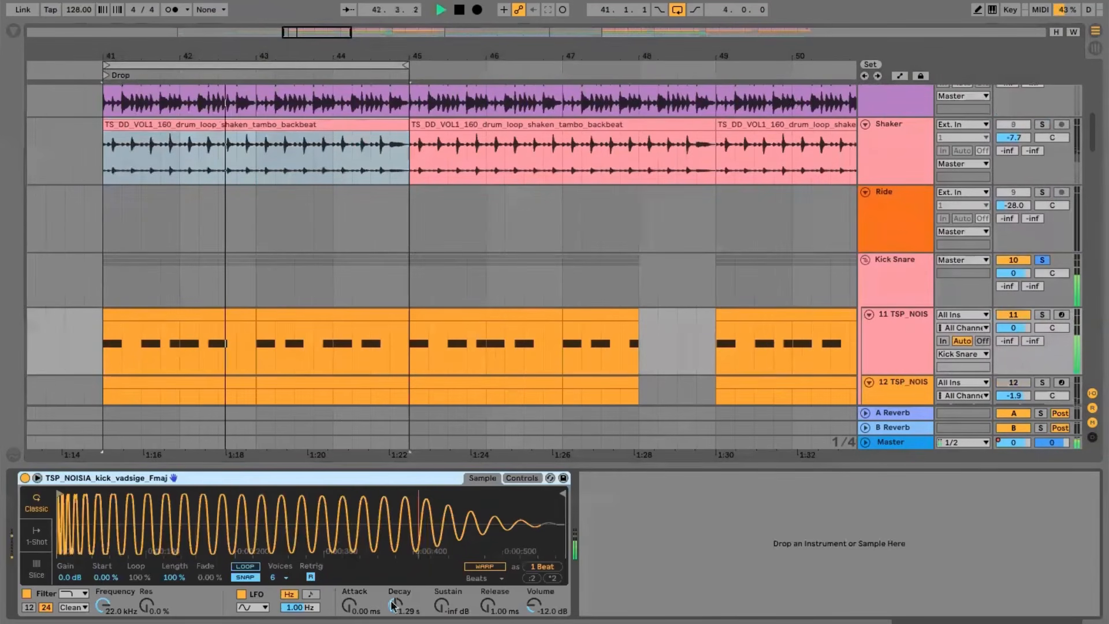
pyautogui.moveTo(484, 606); pyautogui.dragTo(484, 600)
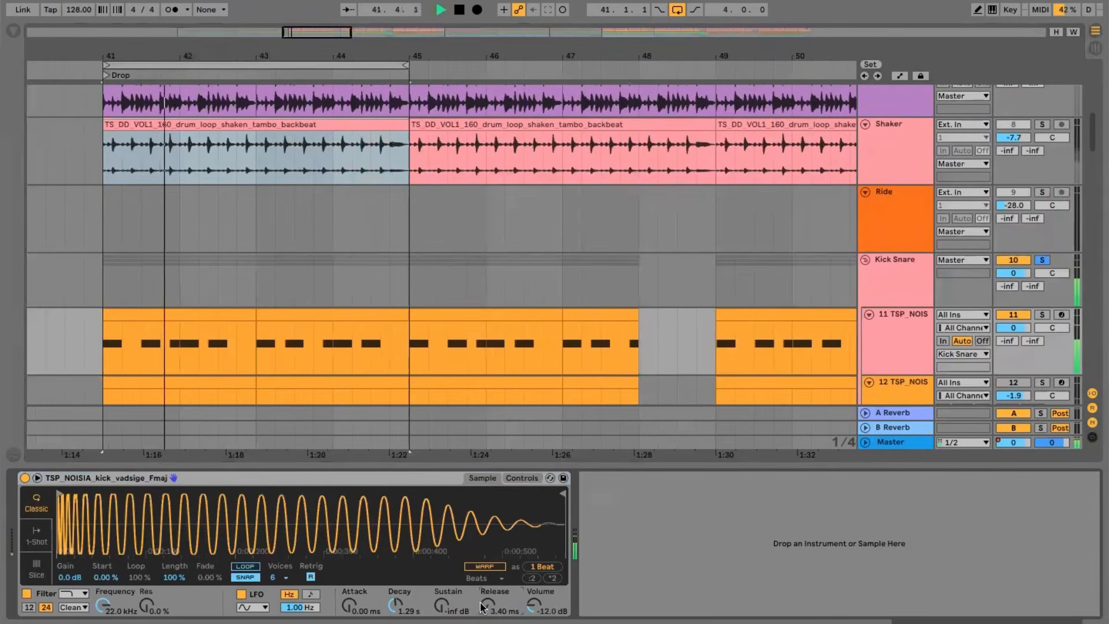
pyautogui.moveTo(489, 608); pyautogui.dragTo(489, 610)
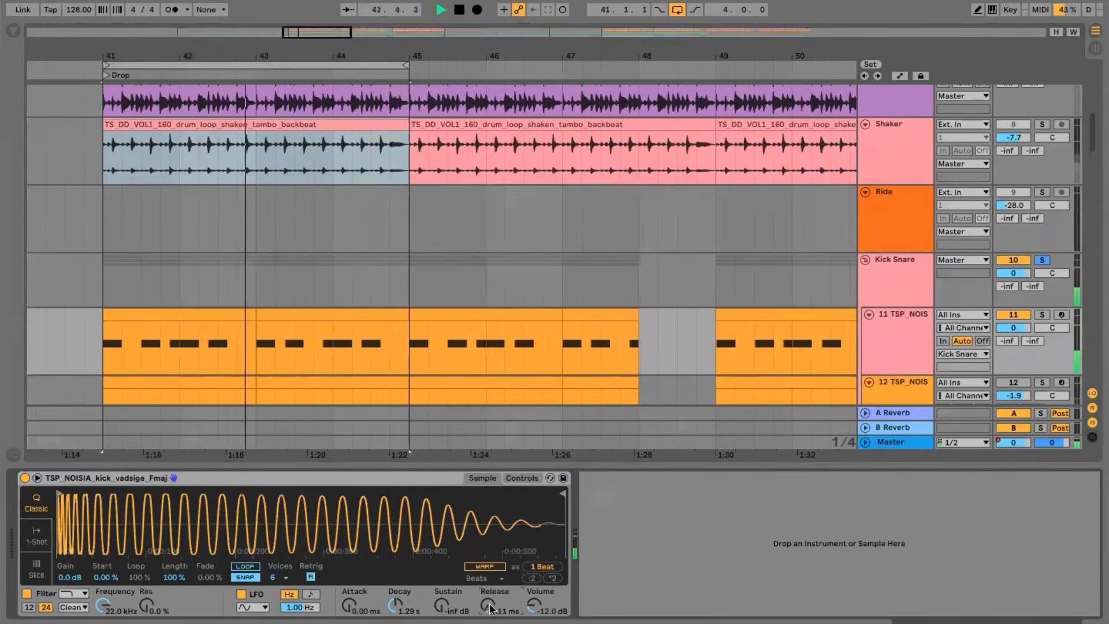
pyautogui.press('space')
# - Mute the track 11 kick, activate the track 12 snare, and audition it with its sampler device shown
pyautogui.scroll(-3, 1010, 266)
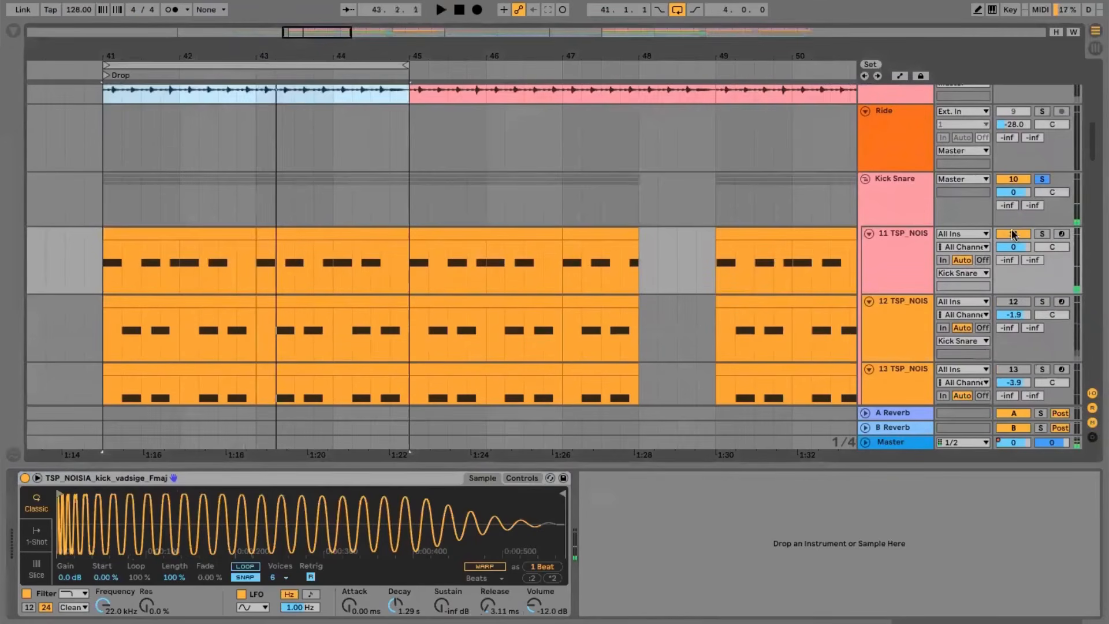
pyautogui.click(1006, 301)
pyautogui.press('space')
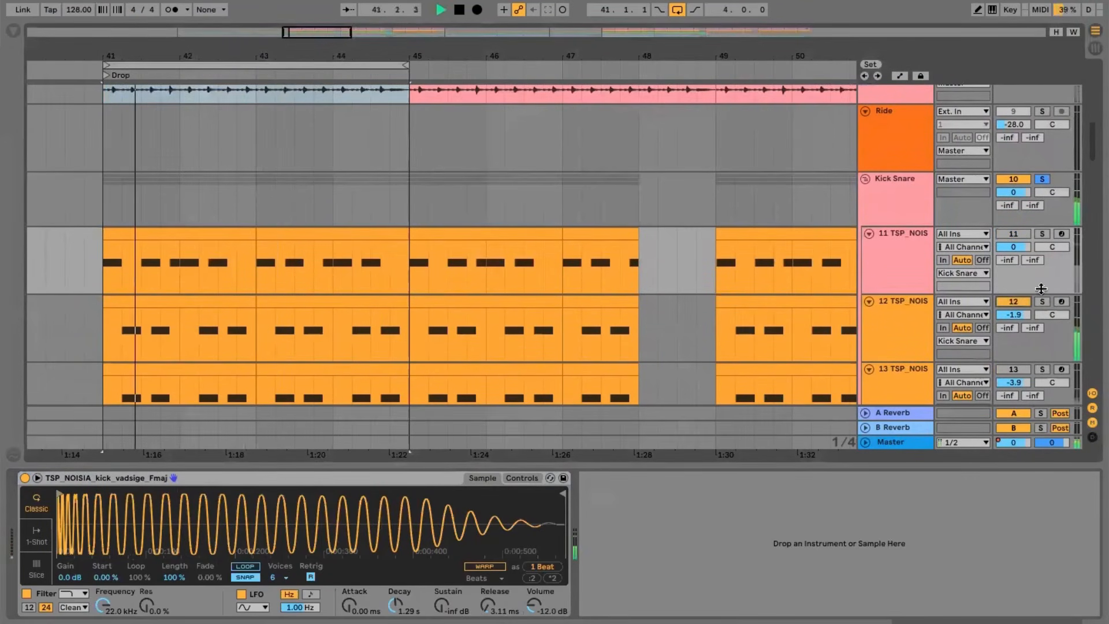
pyautogui.scroll(-2, 900, 279)
pyautogui.click(896, 279)
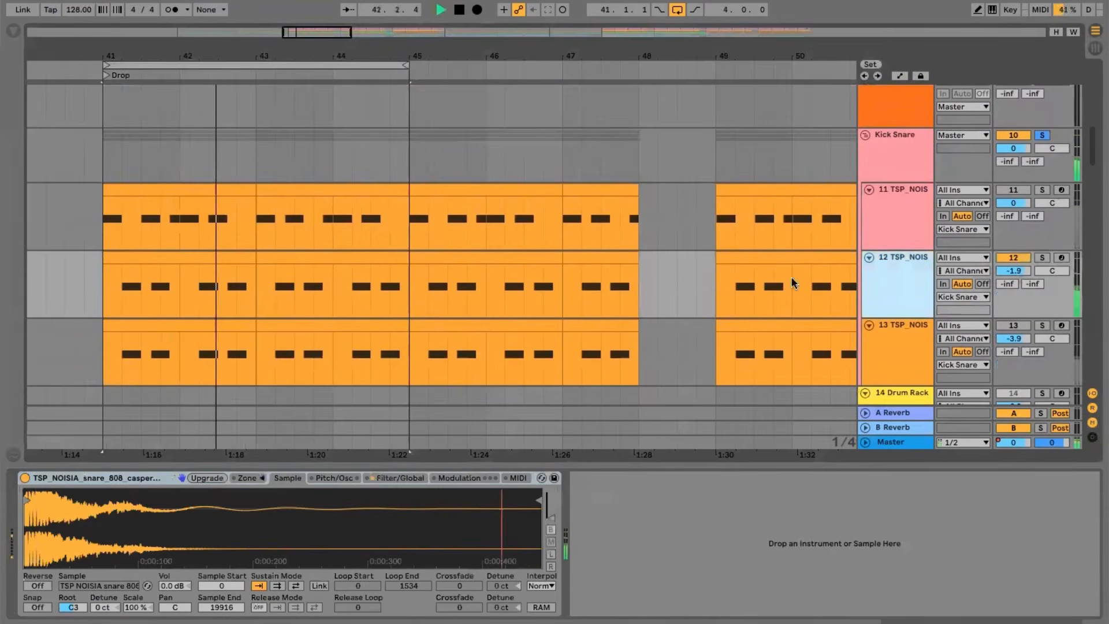
pyautogui.press('space')
# - Mute track 12, activate the FM snare on track 13, and audition it briefly with its sampler device shown
pyautogui.click(1012, 325)
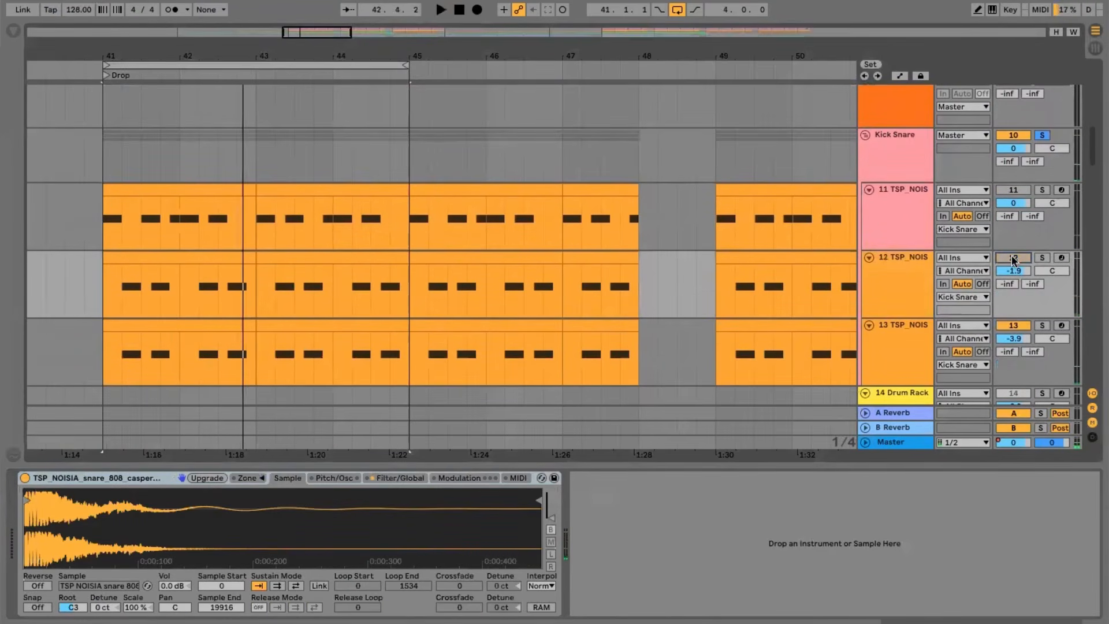
pyautogui.press('space')
pyautogui.press('space')
pyautogui.click(902, 328)
pyautogui.press('space')
pyautogui.press('space')
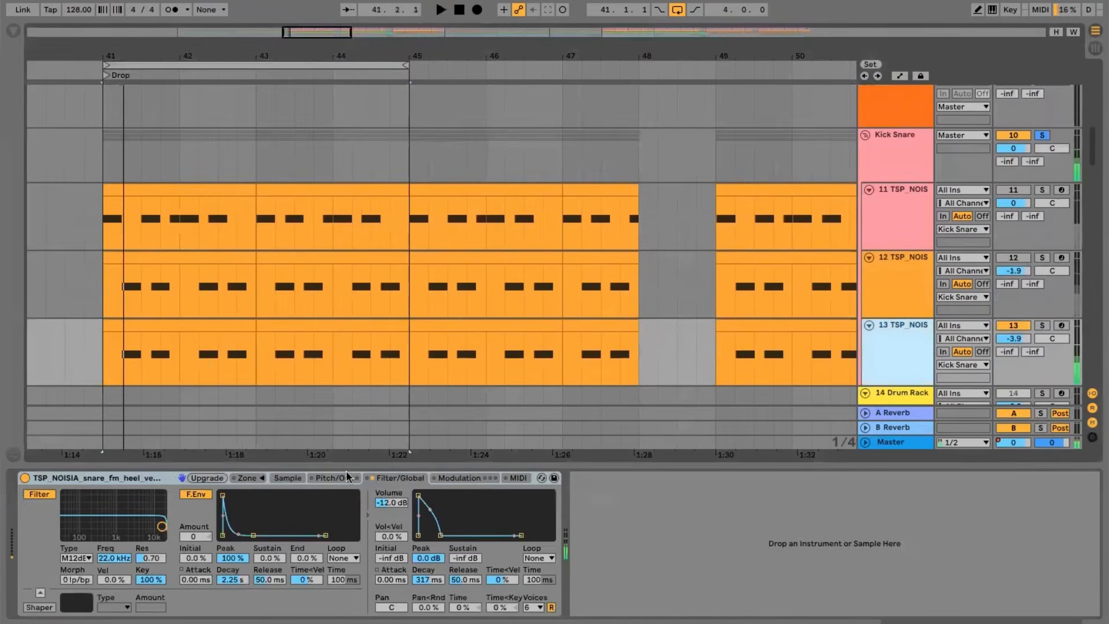
# - Review the FM snare's waveform during playback, and set its volume envelope Decay to 60.0 s
pyautogui.click(426, 581)
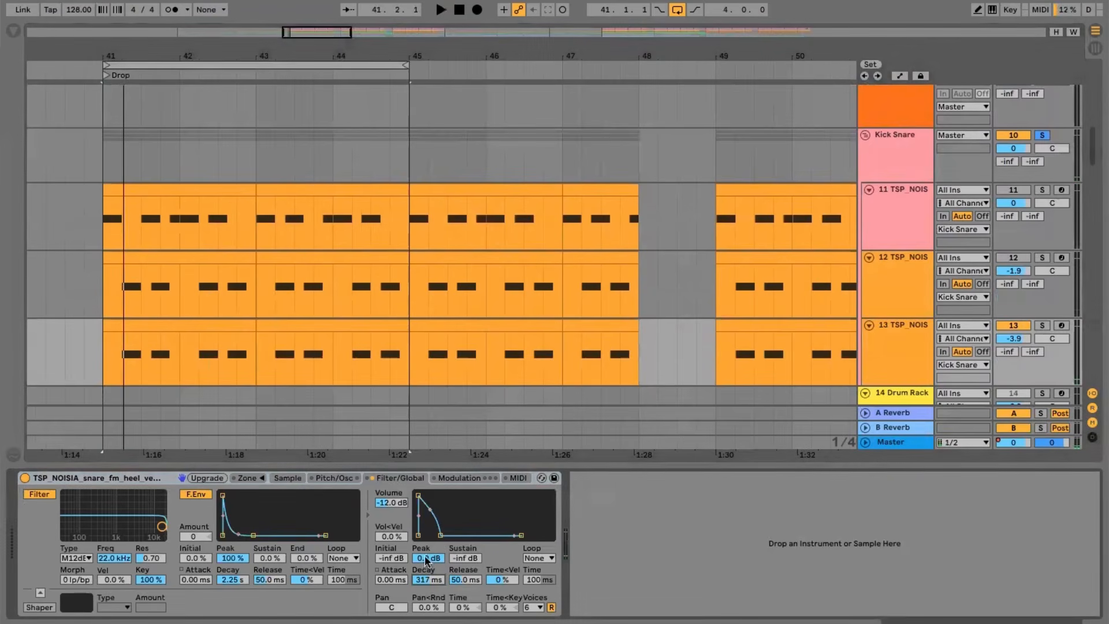
pyautogui.press('space')
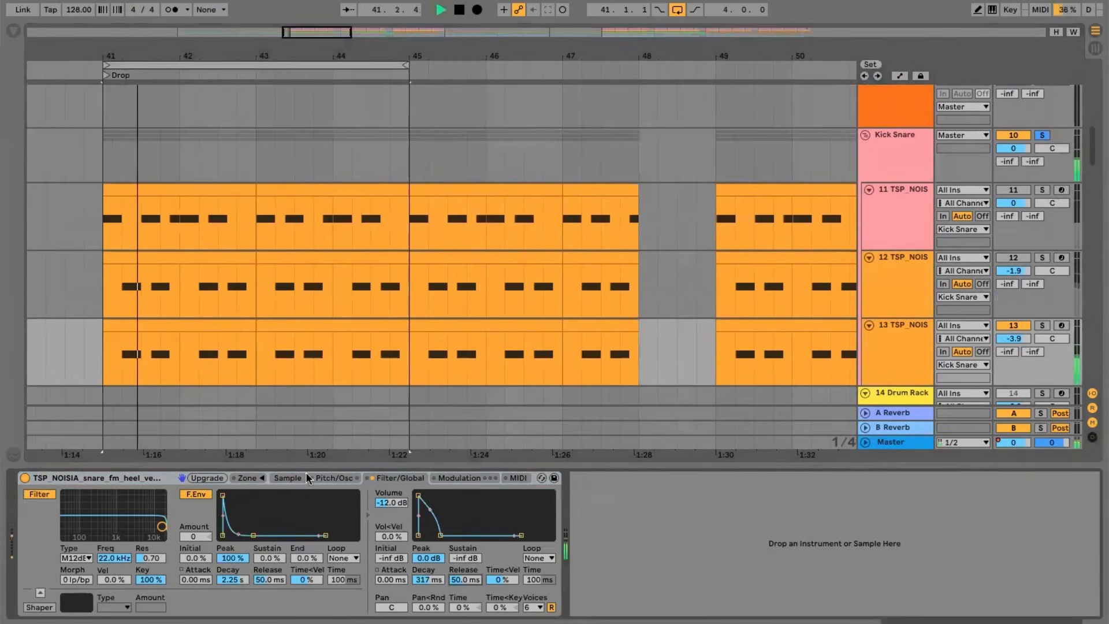
pyautogui.click(321, 479)
pyautogui.click(288, 478)
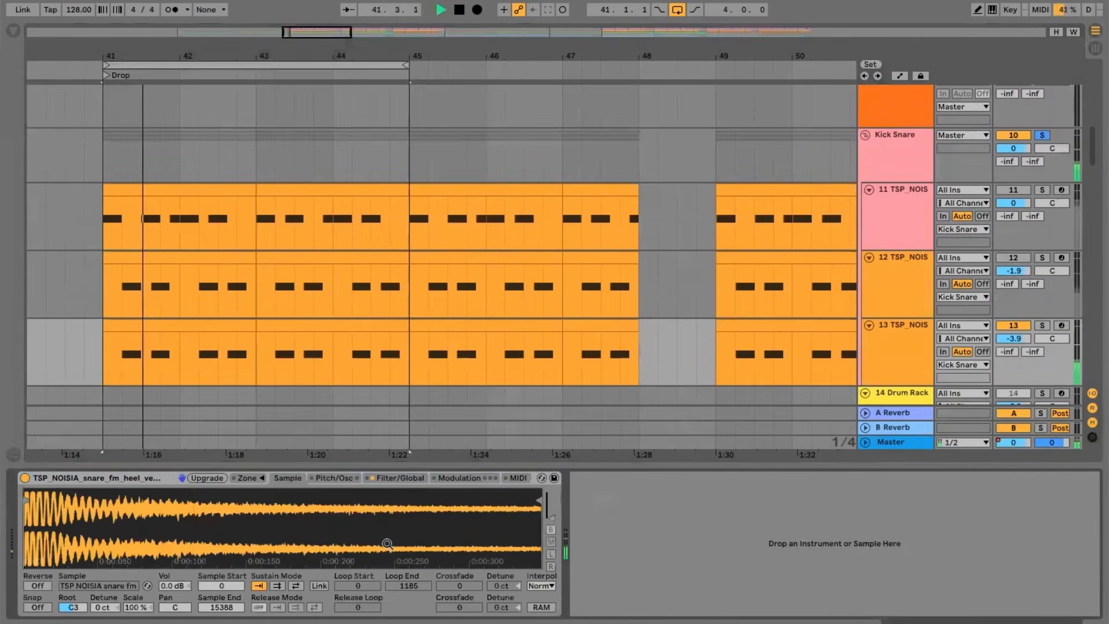
pyautogui.click(390, 478)
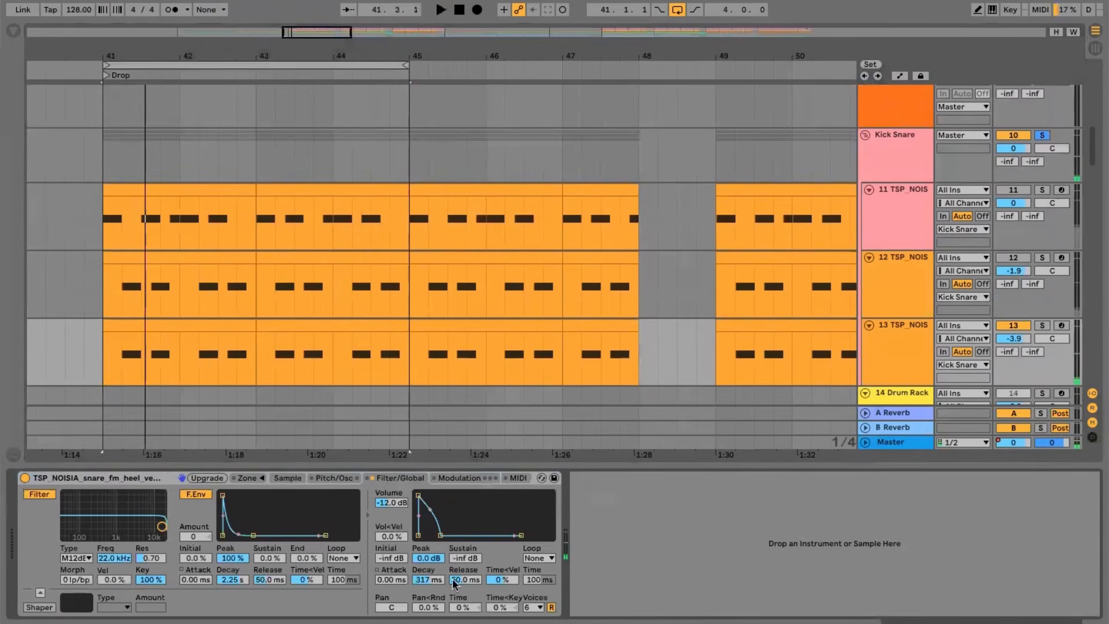
pyautogui.moveTo(426, 580); pyautogui.dragTo(425, 520)
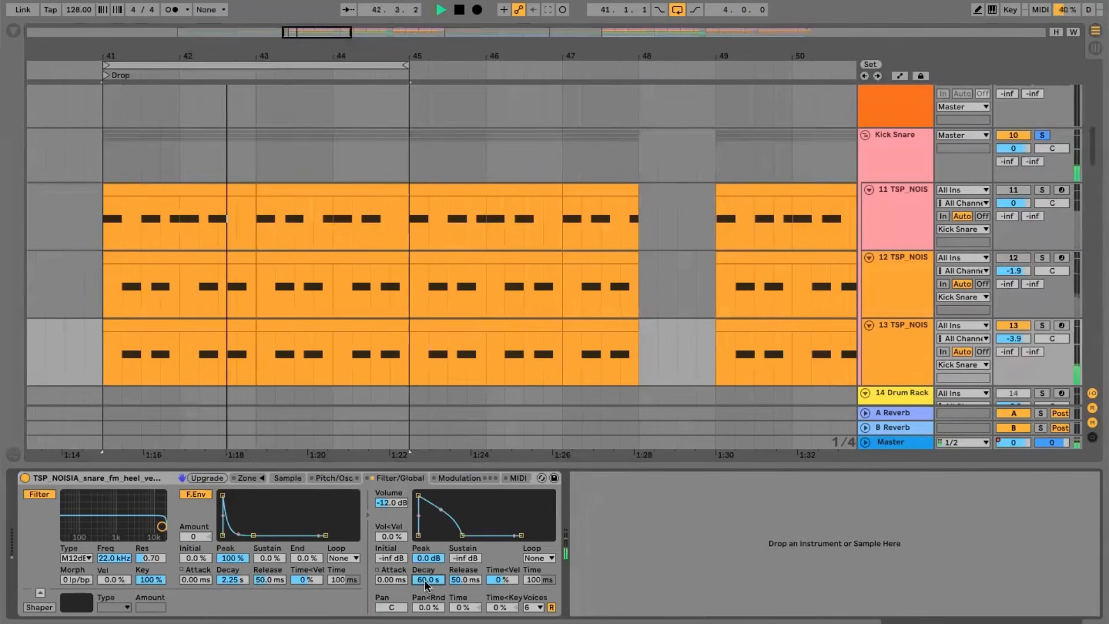
# - Undo the FM snare's last Decay change, and reactivate the track 12 snare with its sampler's filter and volume envelopes shown
pyautogui.hotkey('ctrl', 'z')
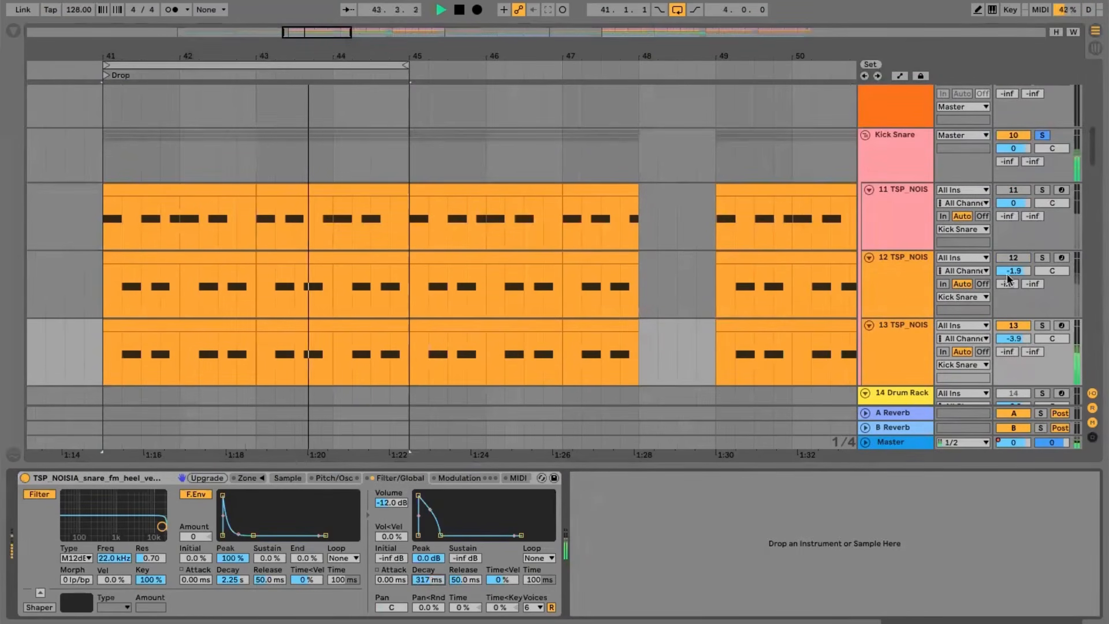
pyautogui.press('space')
pyautogui.click(909, 257)
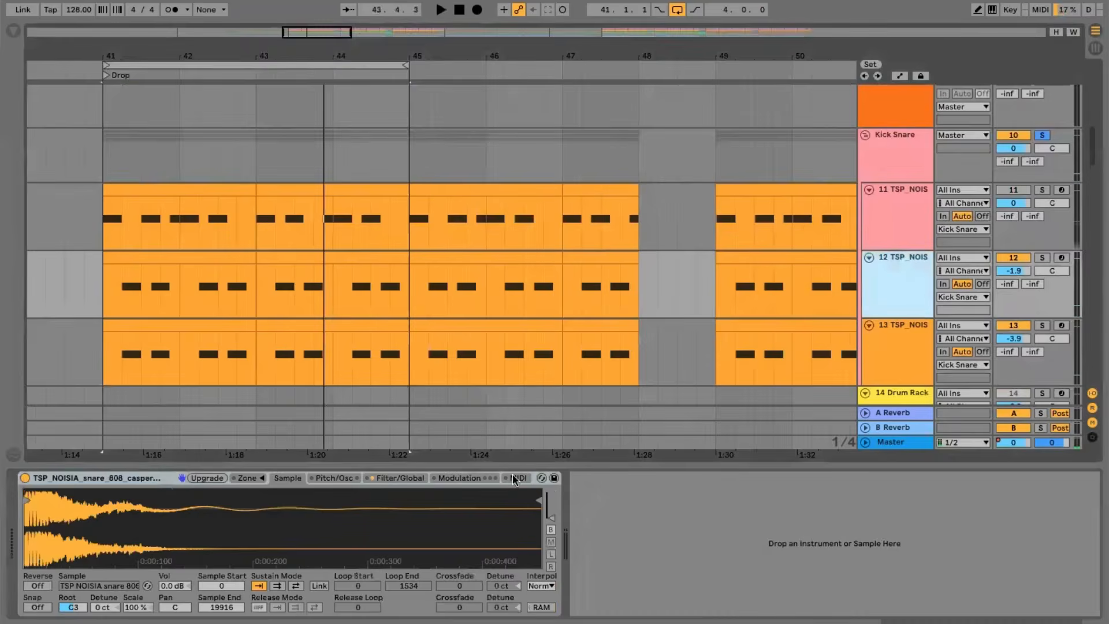
pyautogui.click(391, 480)
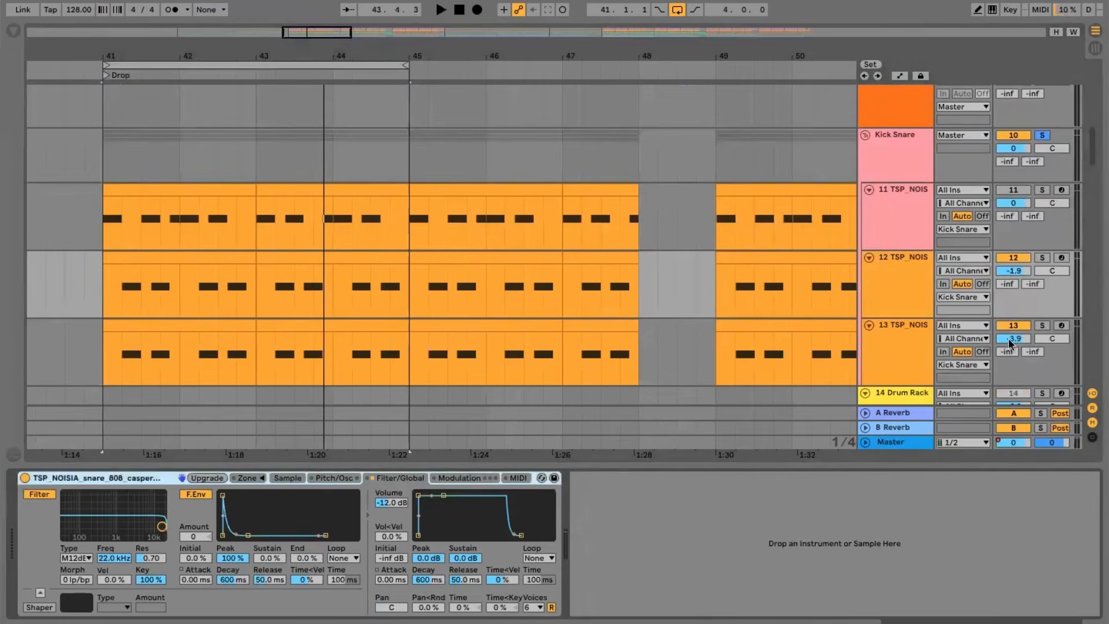
# - Compare the track 12 and 13 snares by muting each in turn during playback, and leave both active
pyautogui.click(906, 321)
pyautogui.press('space')
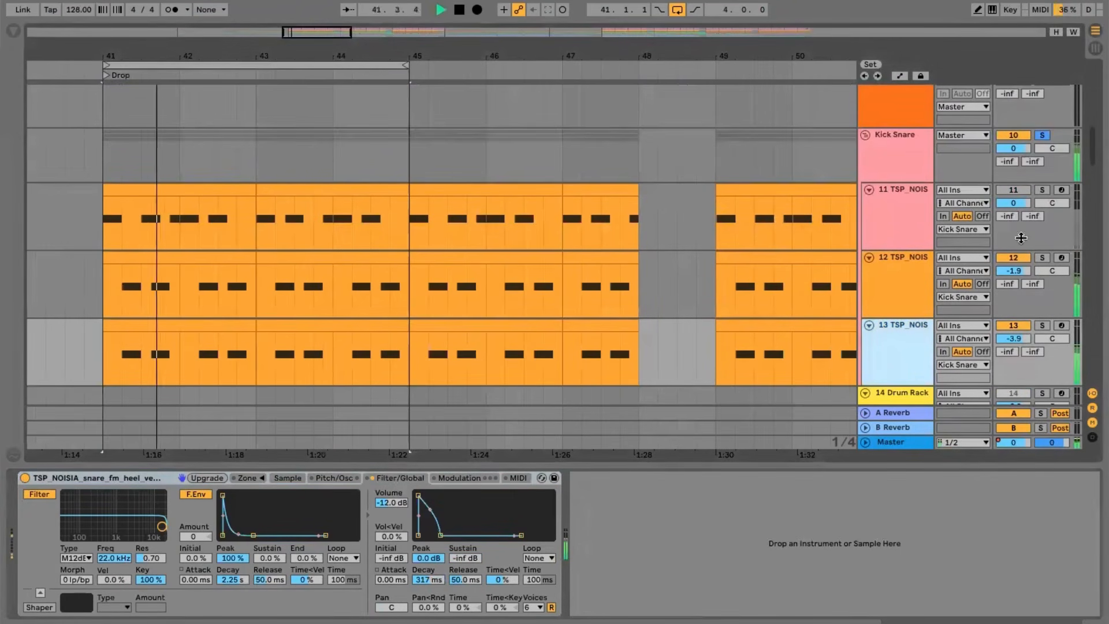
pyautogui.click(1015, 326)
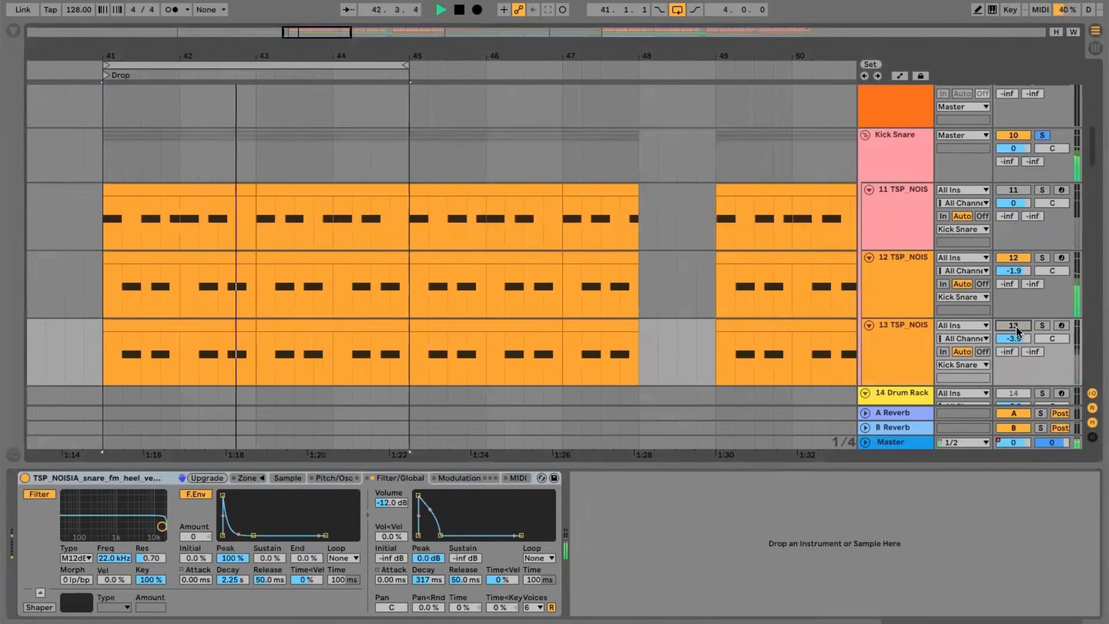
pyautogui.press('space')
pyautogui.click(1015, 326)
pyautogui.click(1015, 257)
pyautogui.press('space')
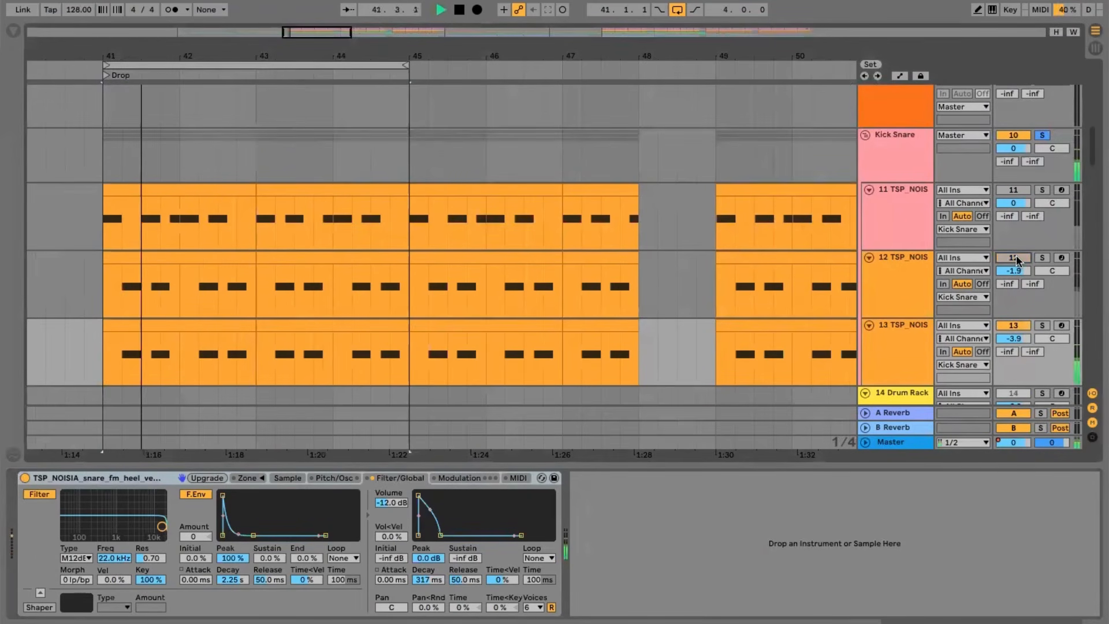
pyautogui.click(1016, 256)
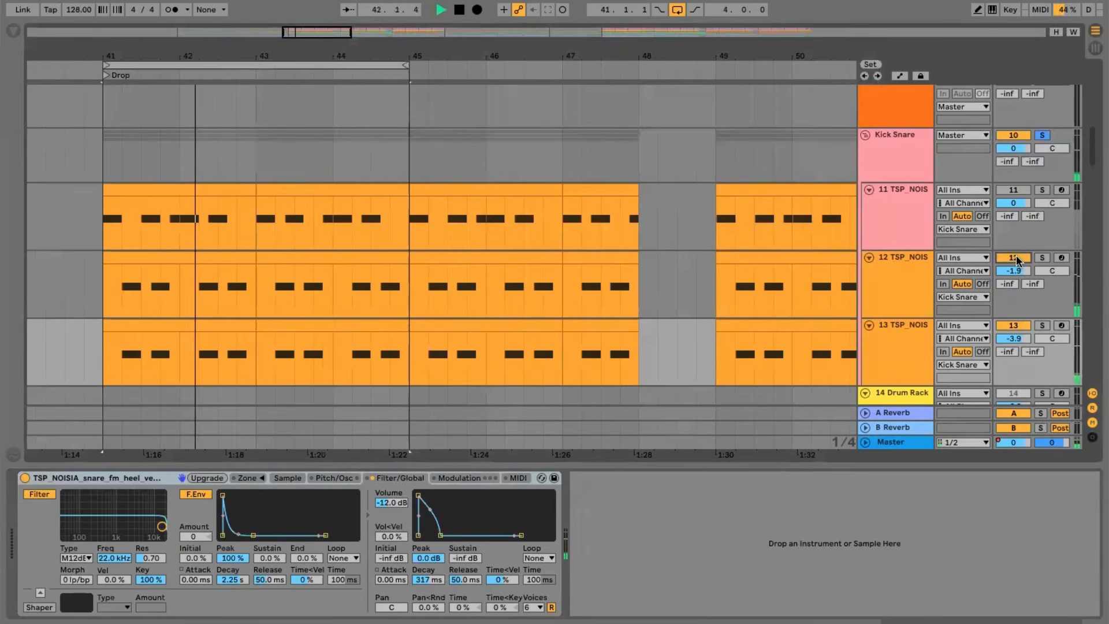
pyautogui.press('space')
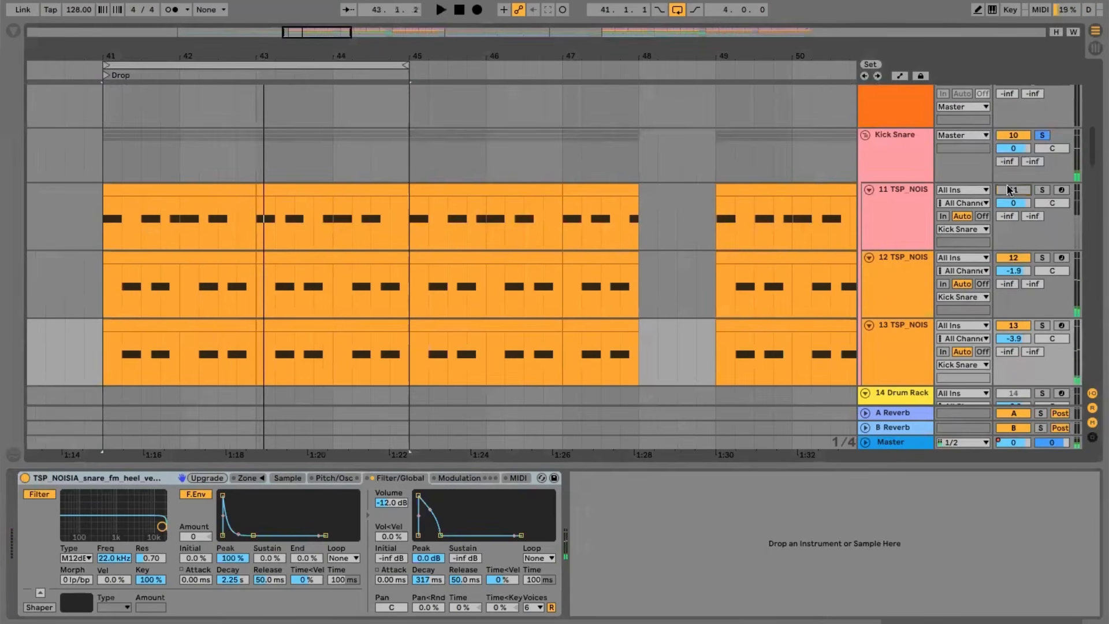
# - Activate the track 11 kick, and solo the track 7 break, Shaker and Breaks group alongside Kick Snare for playback
pyautogui.click(897, 149)
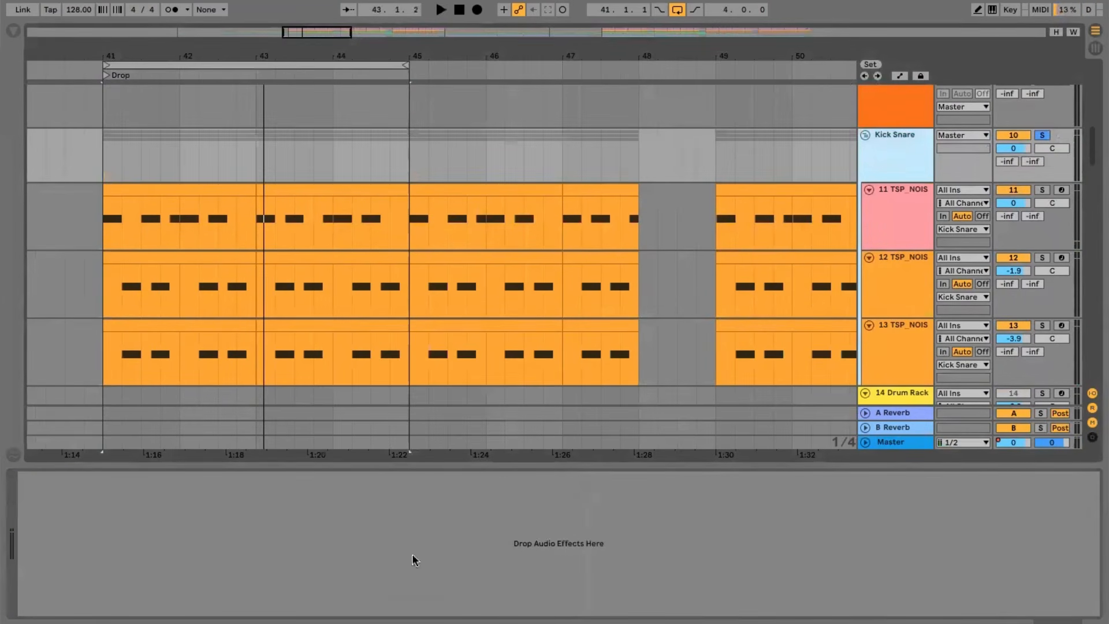
pyautogui.press('super+z')
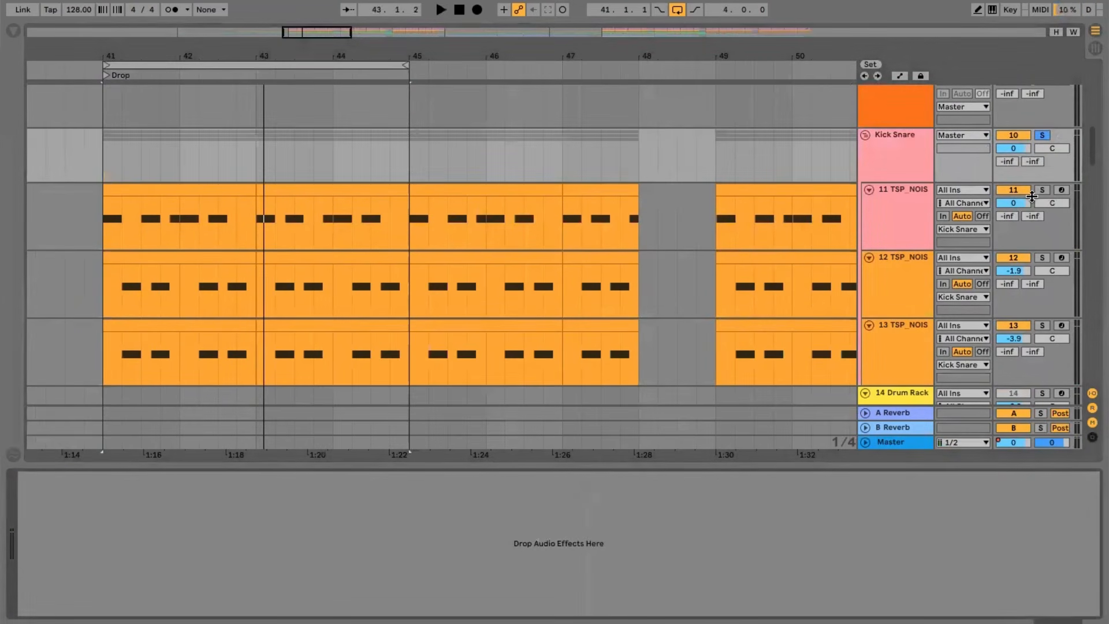
pyautogui.scroll(6, 1032, 197)
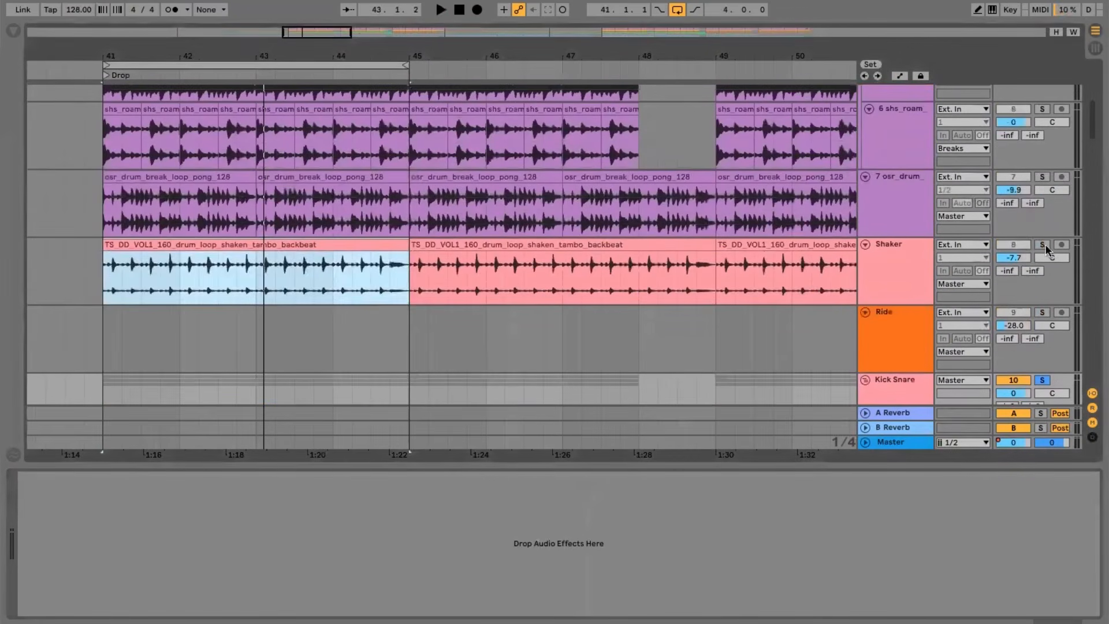
pyautogui.click(1042, 177)
pyautogui.press('space')
pyautogui.scroll(5, 1038, 115)
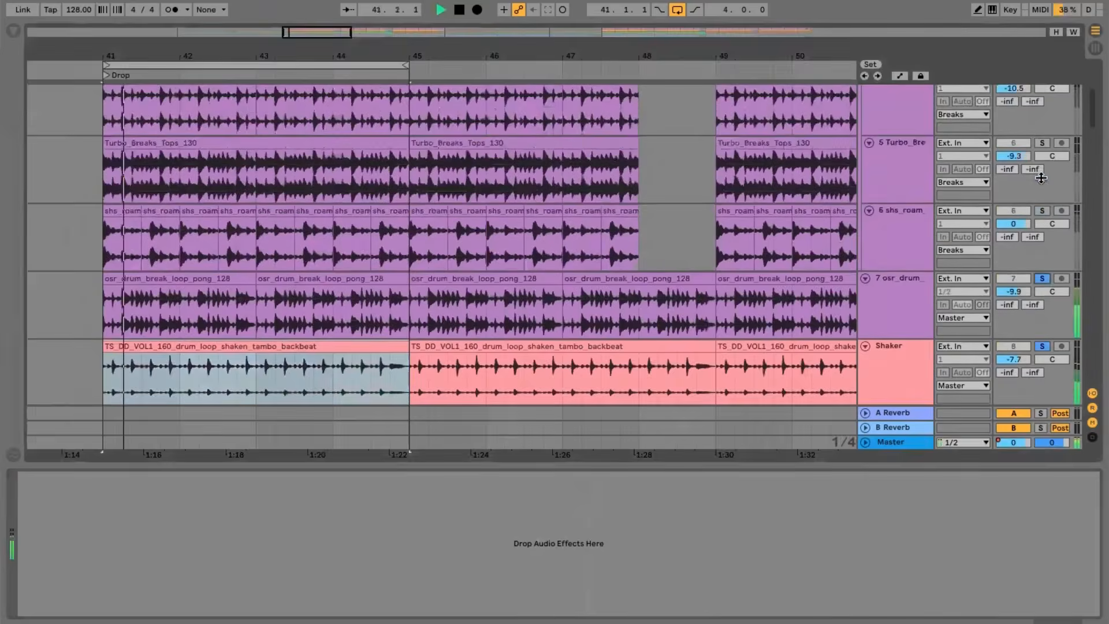
pyautogui.click(1042, 91)
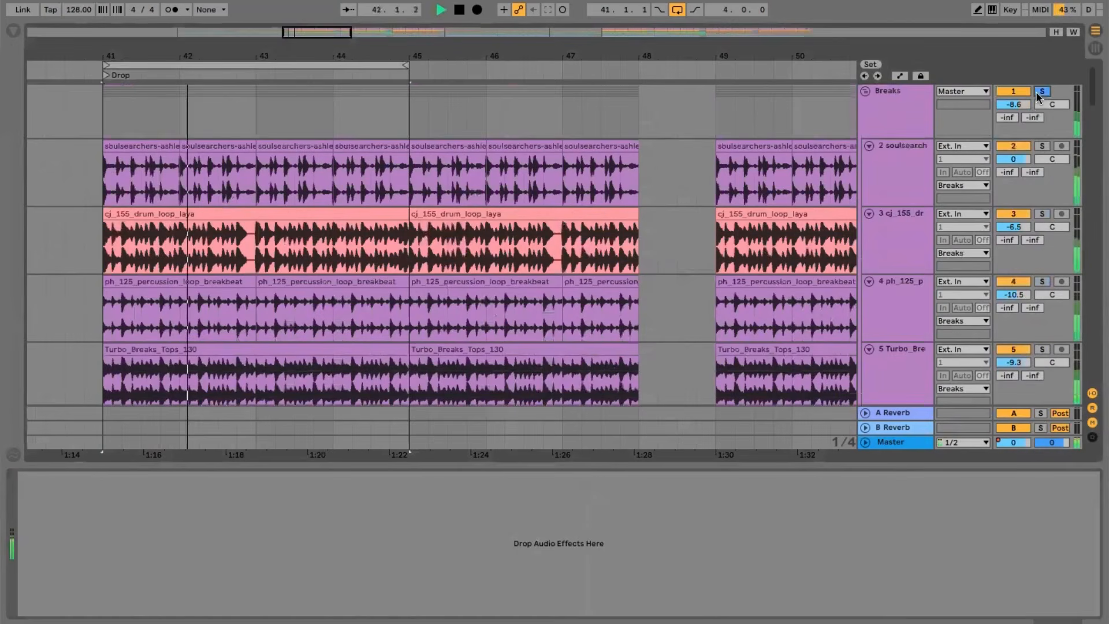
# - Show the Breaks group's effects, and compare its playback with both sidechain Compressors bypassed and re-enabled one at a time
pyautogui.click(875, 93)
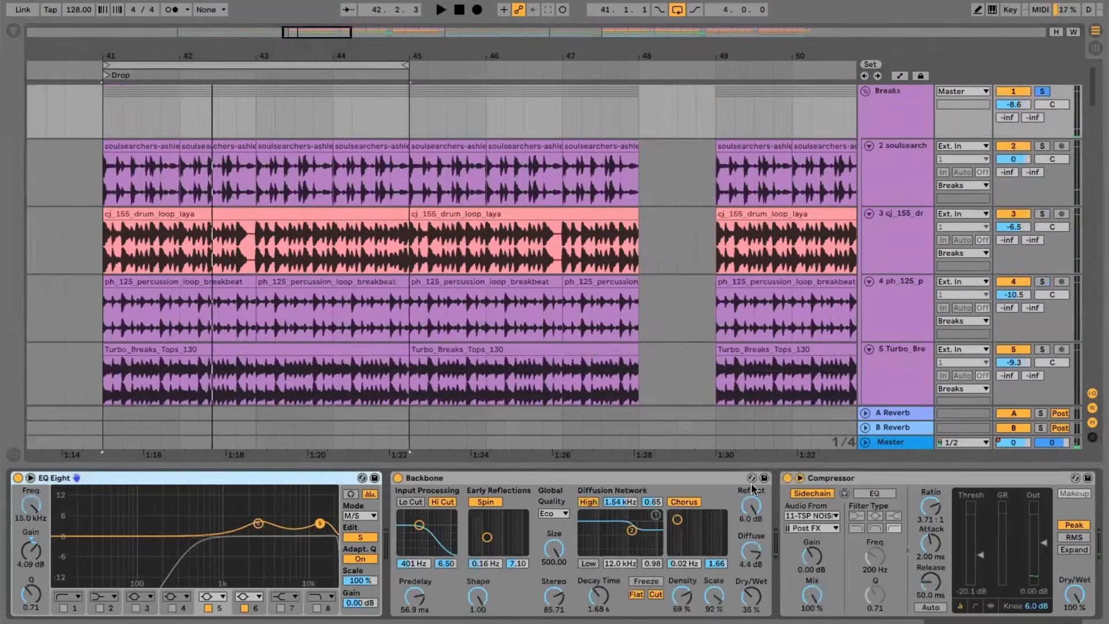
pyautogui.hscroll(5, 590, 538)
pyautogui.press('space')
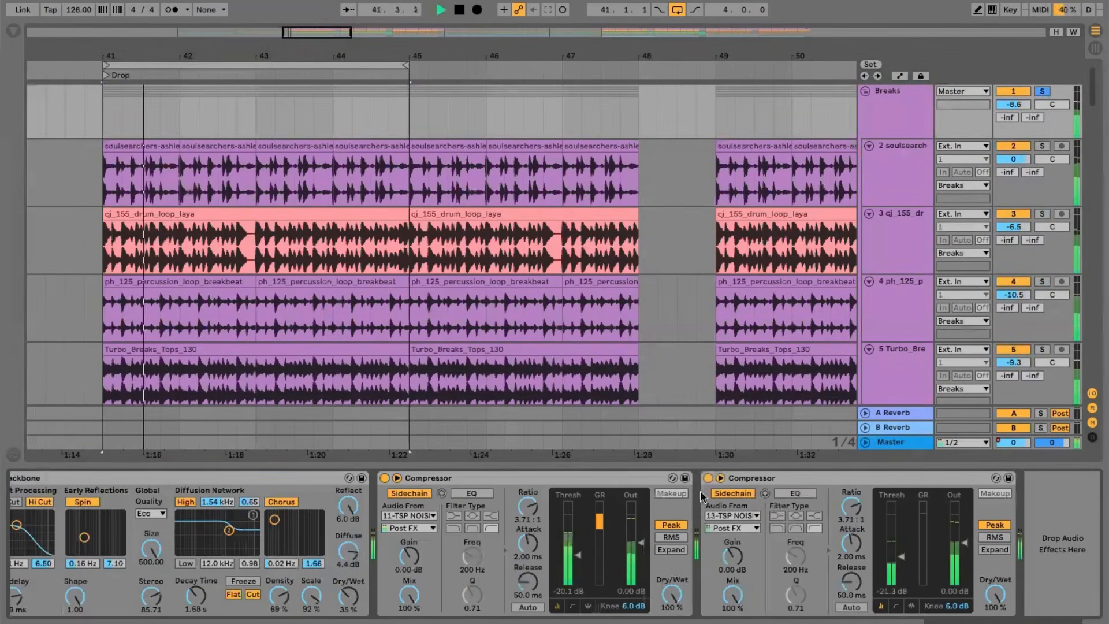
pyautogui.click(384, 478)
pyautogui.press('space')
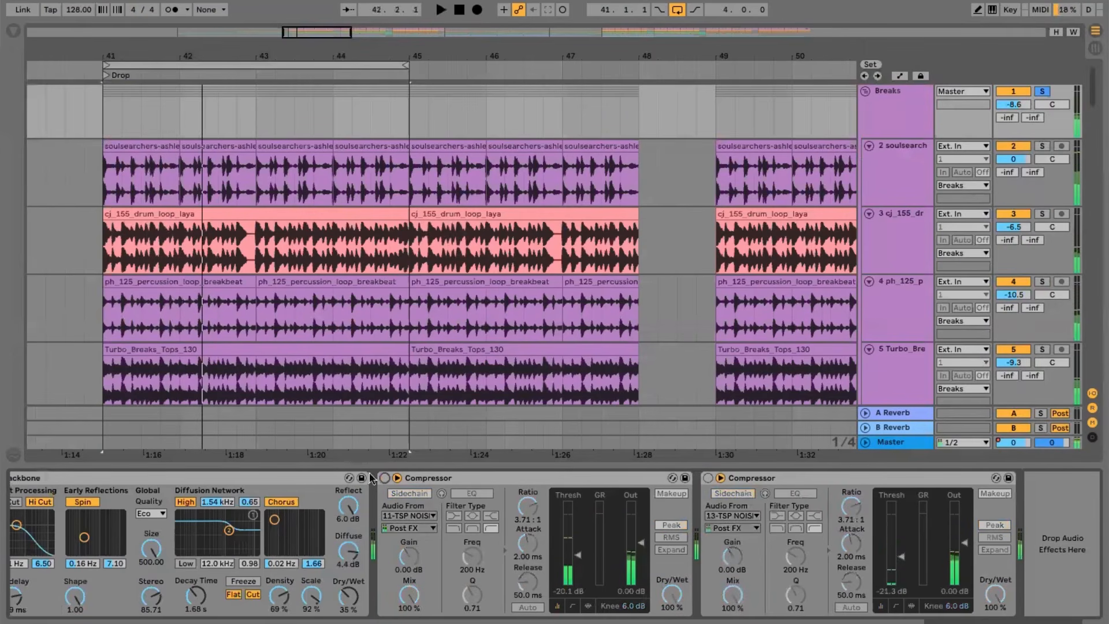
pyautogui.press('space')
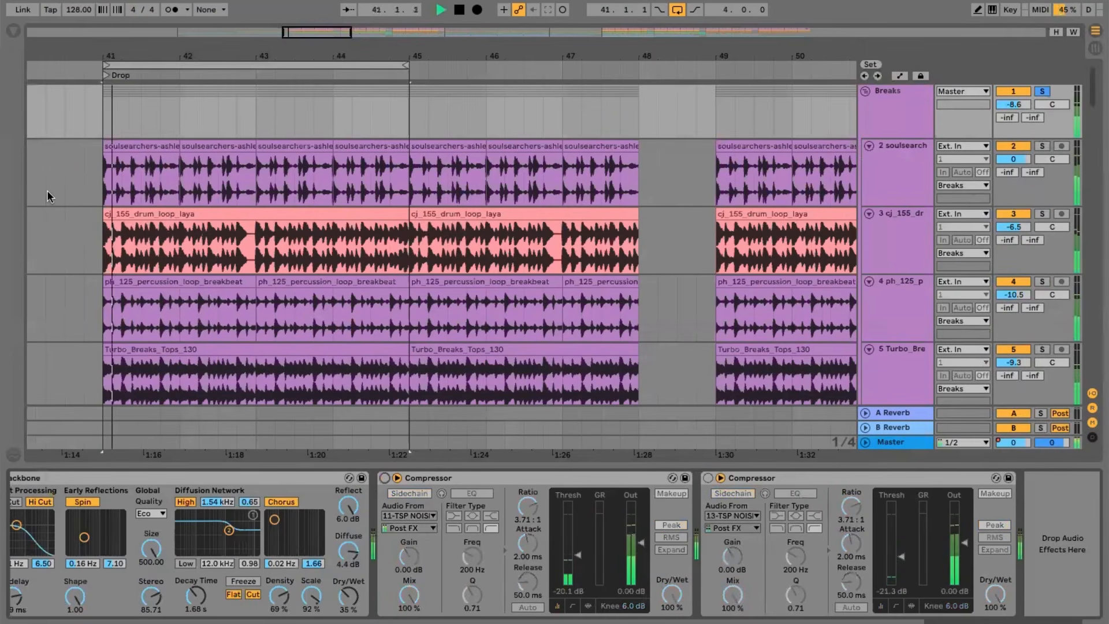
pyautogui.click(384, 478)
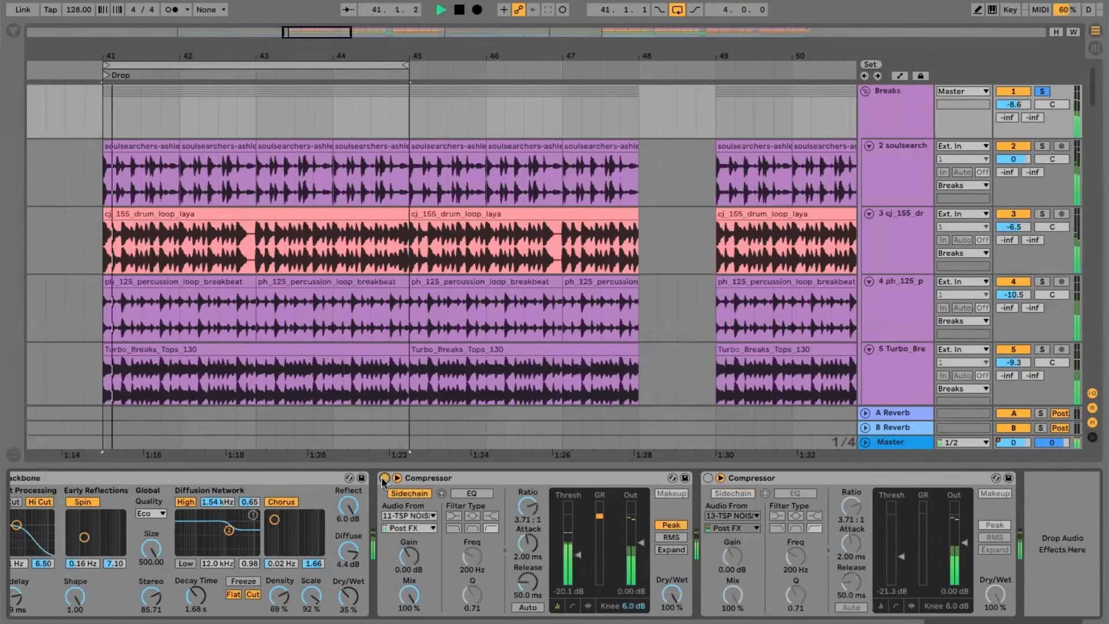
pyautogui.click(707, 479)
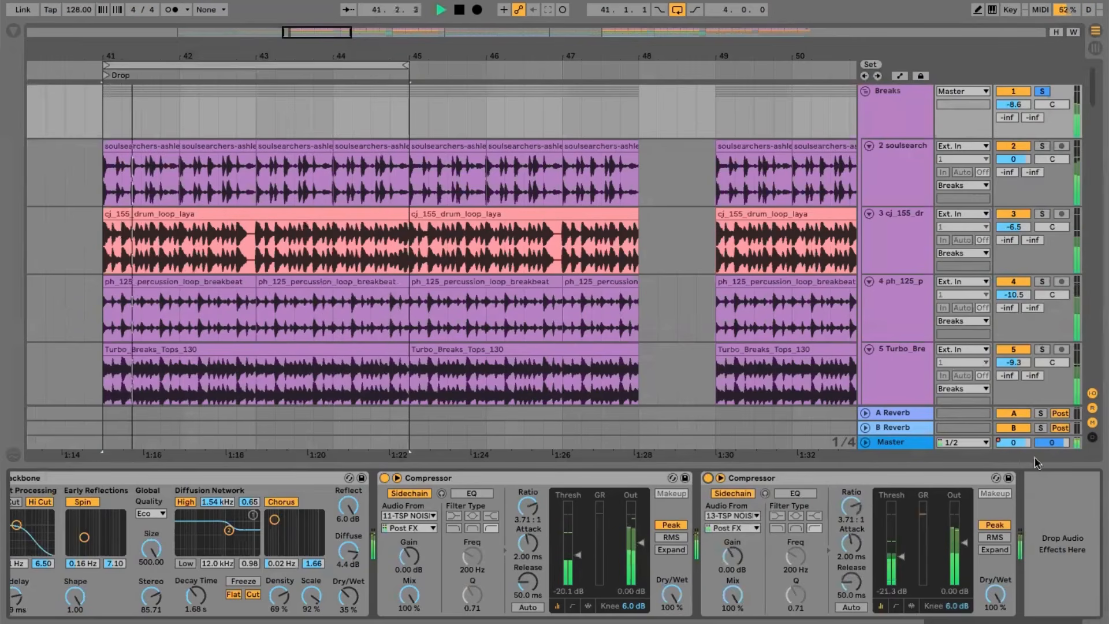
# - Hide the device view and collapse the Kick Snare group in the arrangement
pyautogui.hotkey('ctrl', 'alt', 'l')
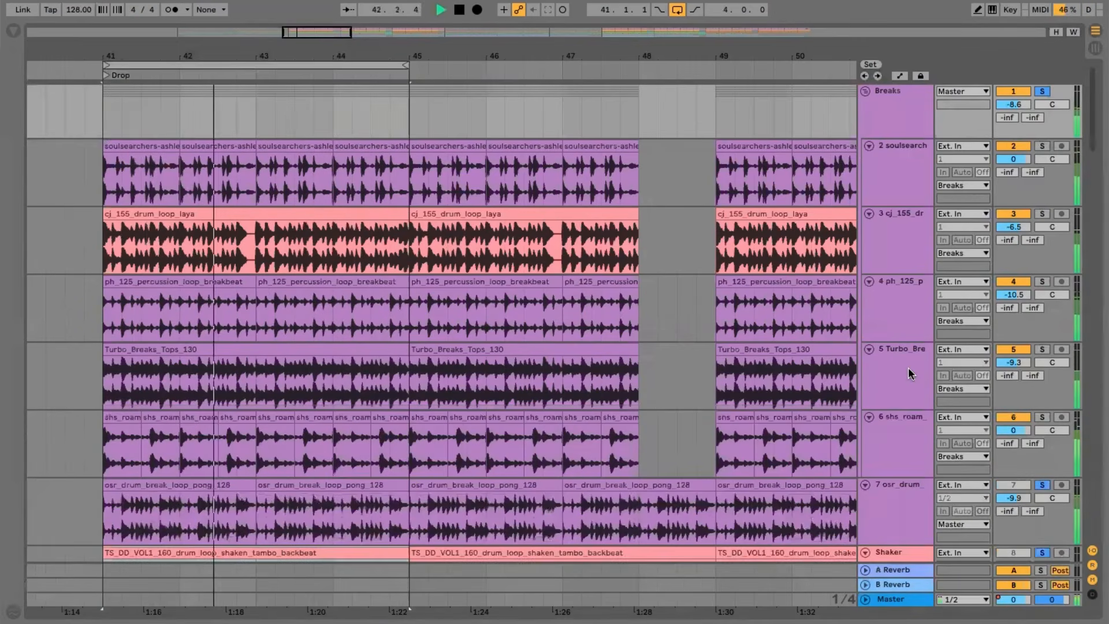
pyautogui.scroll(-8, 907, 369)
pyautogui.scroll(-2, 908, 370)
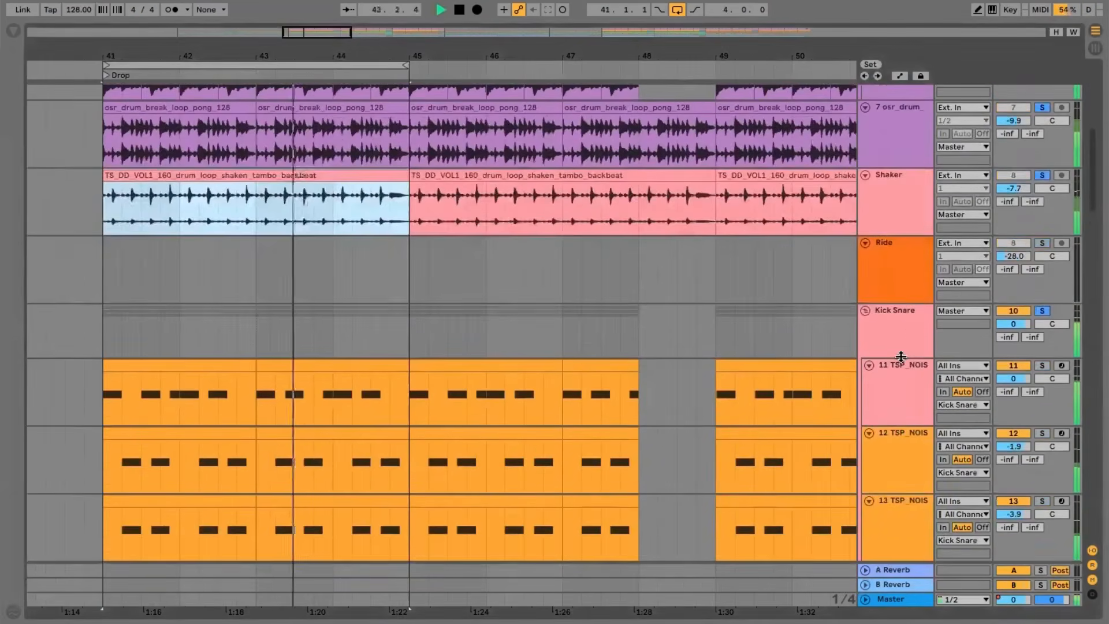
pyautogui.click(865, 310)
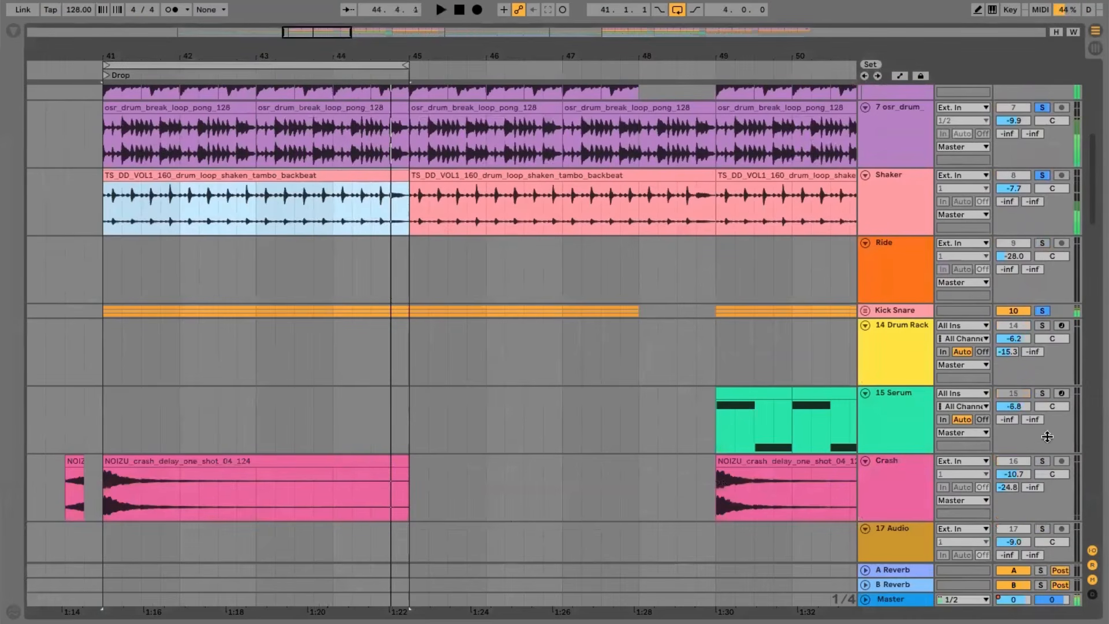
# - Solo the Crash track with the drums and audition it, keeping only Crash and Kick Snare soloed
pyautogui.click(1042, 460)
pyautogui.press('space')
pyautogui.click(894, 461)
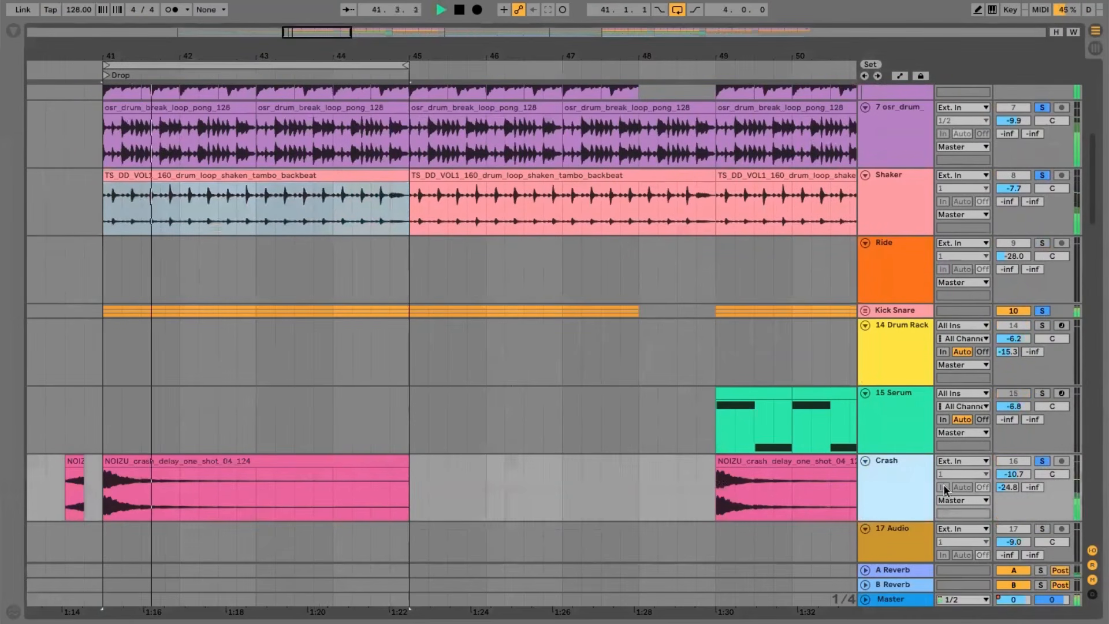
pyautogui.click(1042, 460)
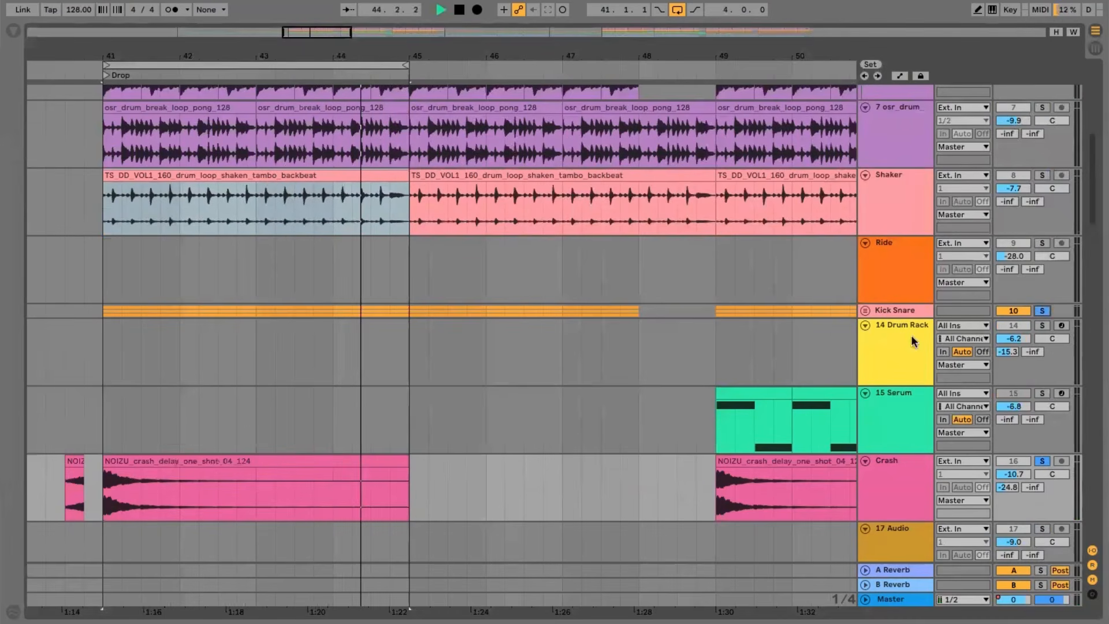
pyautogui.press('space')
# - Solo the Shaker, track 7 break and Breaks group again, and play the full drum groove while viewing the Crash and Trigger tracks
pyautogui.scroll(5, 827, 304)
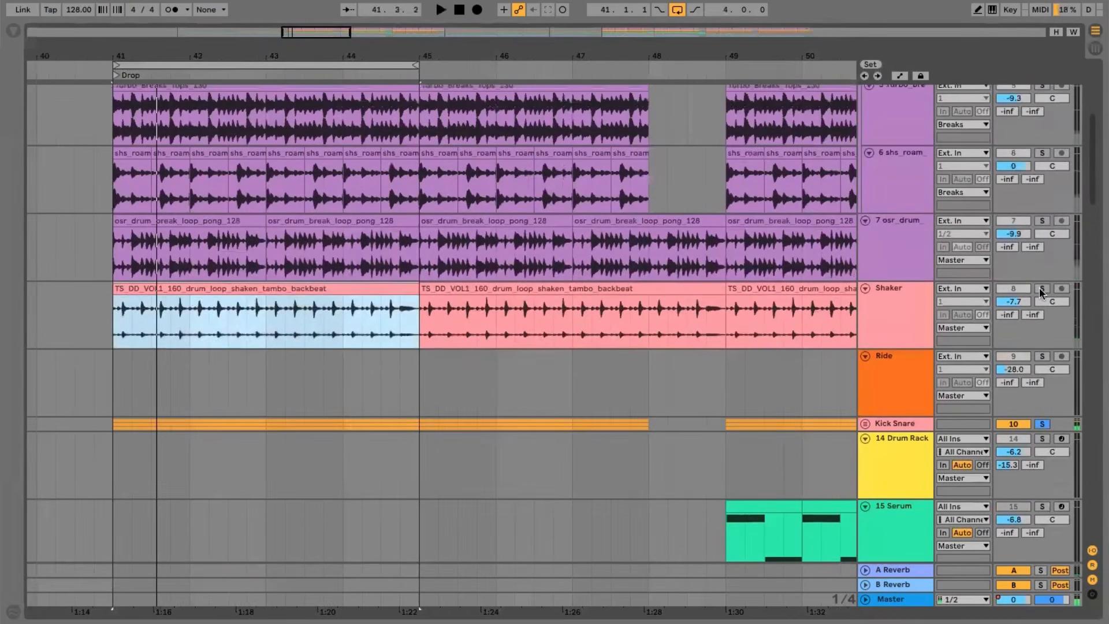
pyautogui.click(1041, 288)
pyautogui.click(1042, 221)
pyautogui.scroll(5, 1042, 111)
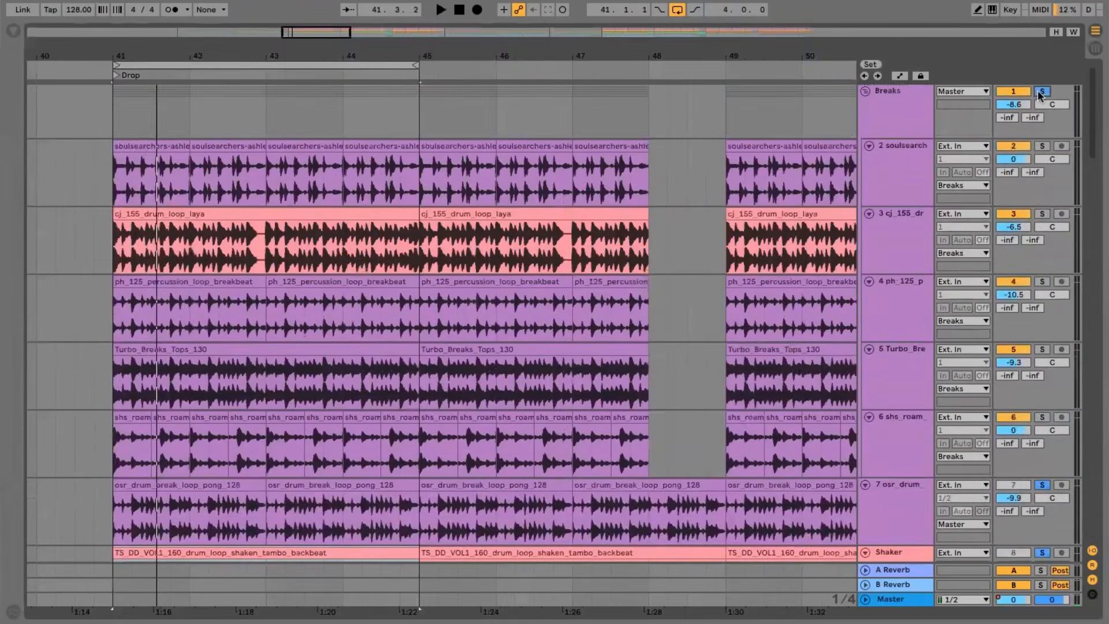
pyautogui.press('space')
pyautogui.scroll(-10, 176, 380)
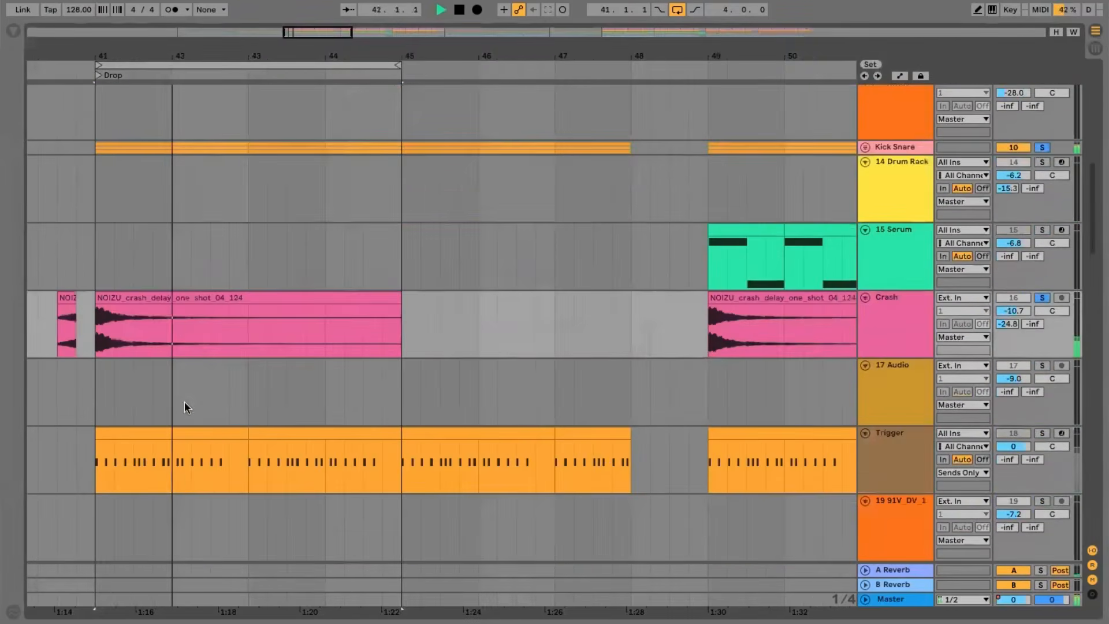
pyautogui.scroll(-3, 185, 407)
pyautogui.scroll(3, 185, 405)
pyautogui.hscroll(-1, 185, 404)
pyautogui.press('space')
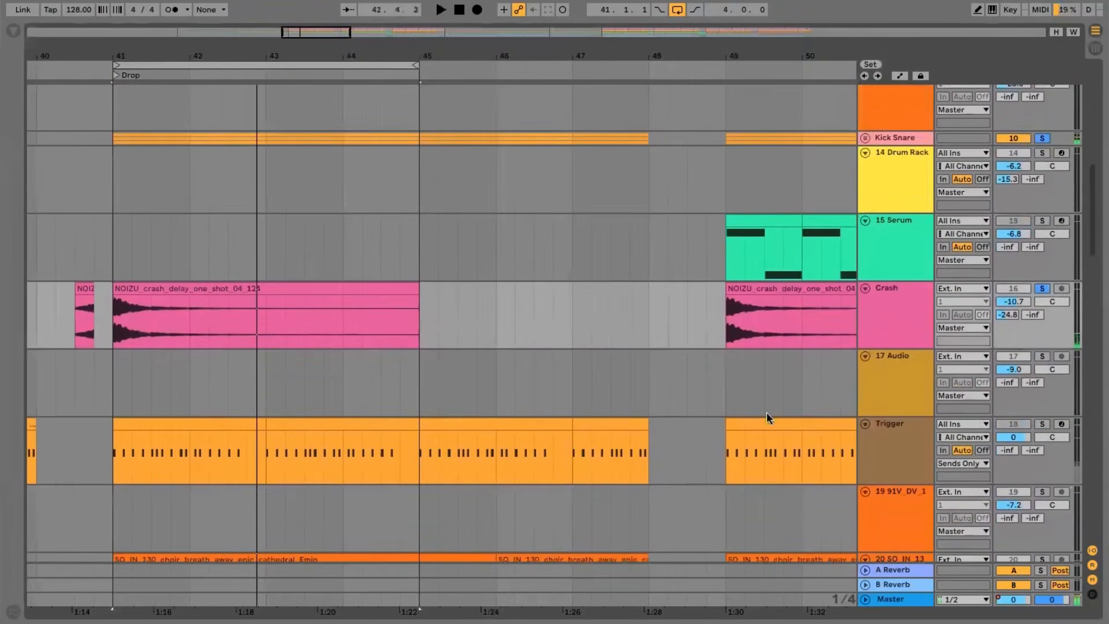